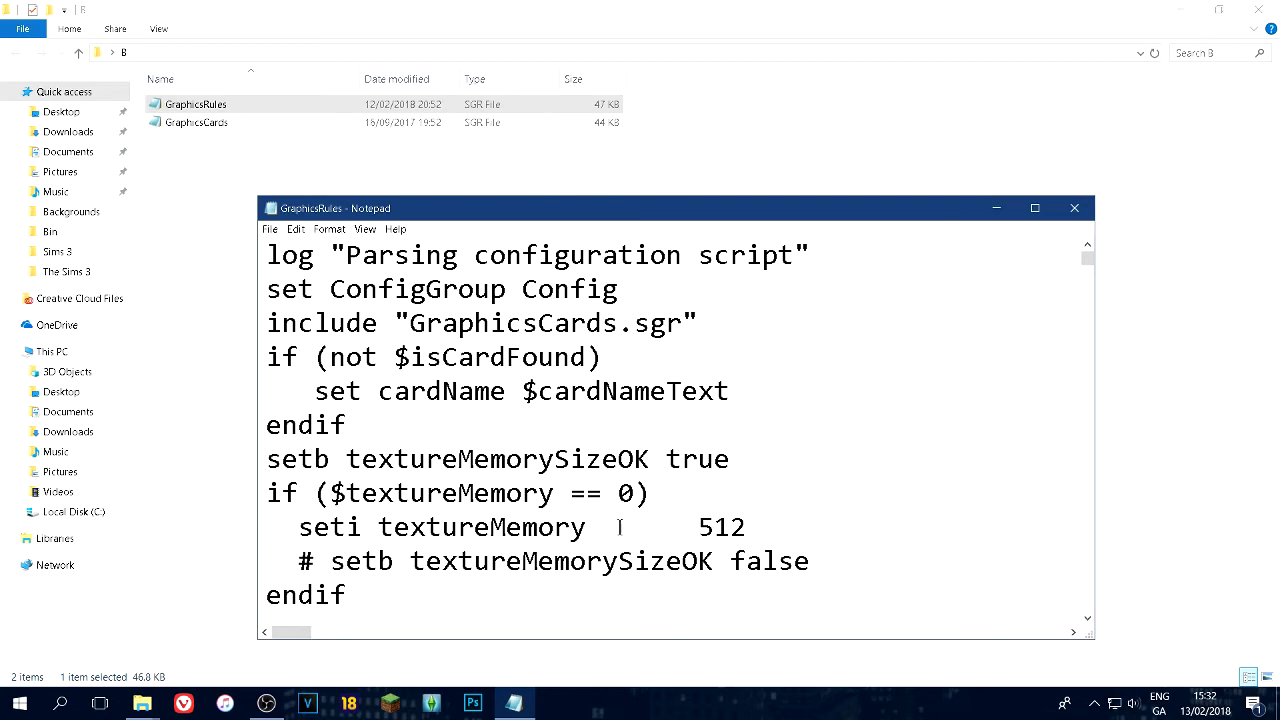
# Close the folder window and move the GraphicsRules Notepad window lower on the desktop, showing the textureMemory lines.
pyautogui.click(756, 528)
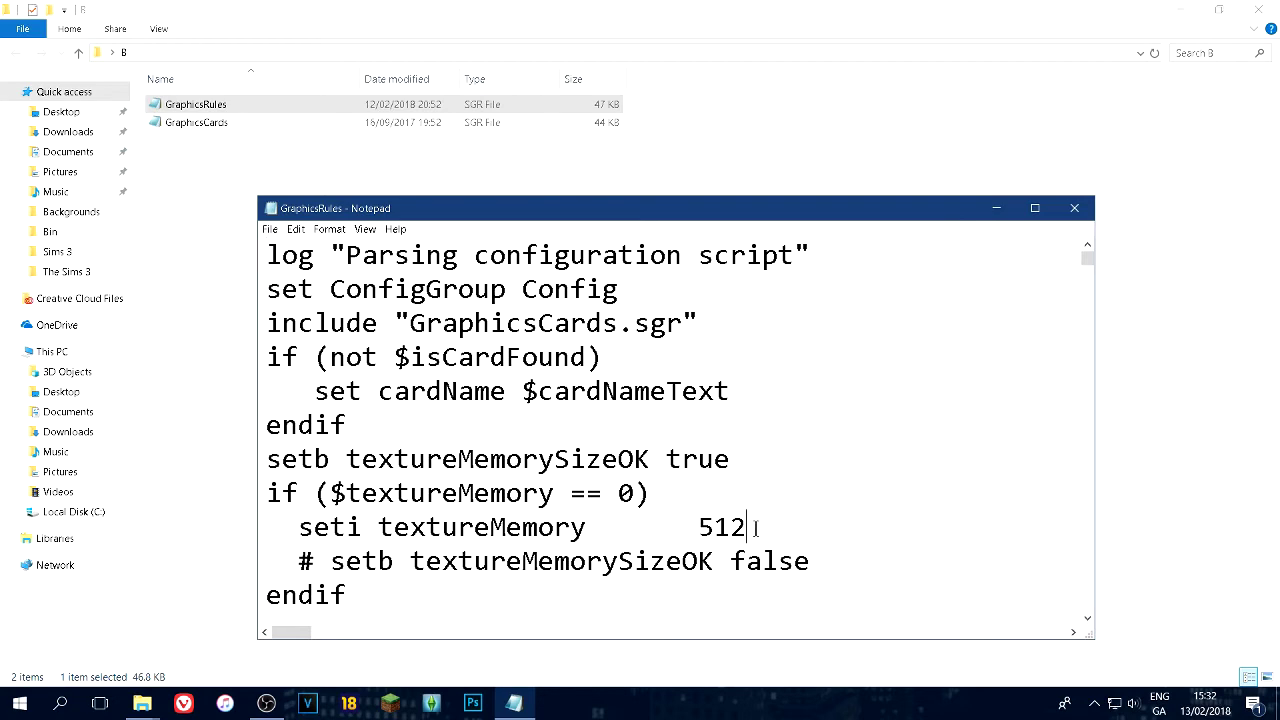
pyautogui.click(1258, 9)
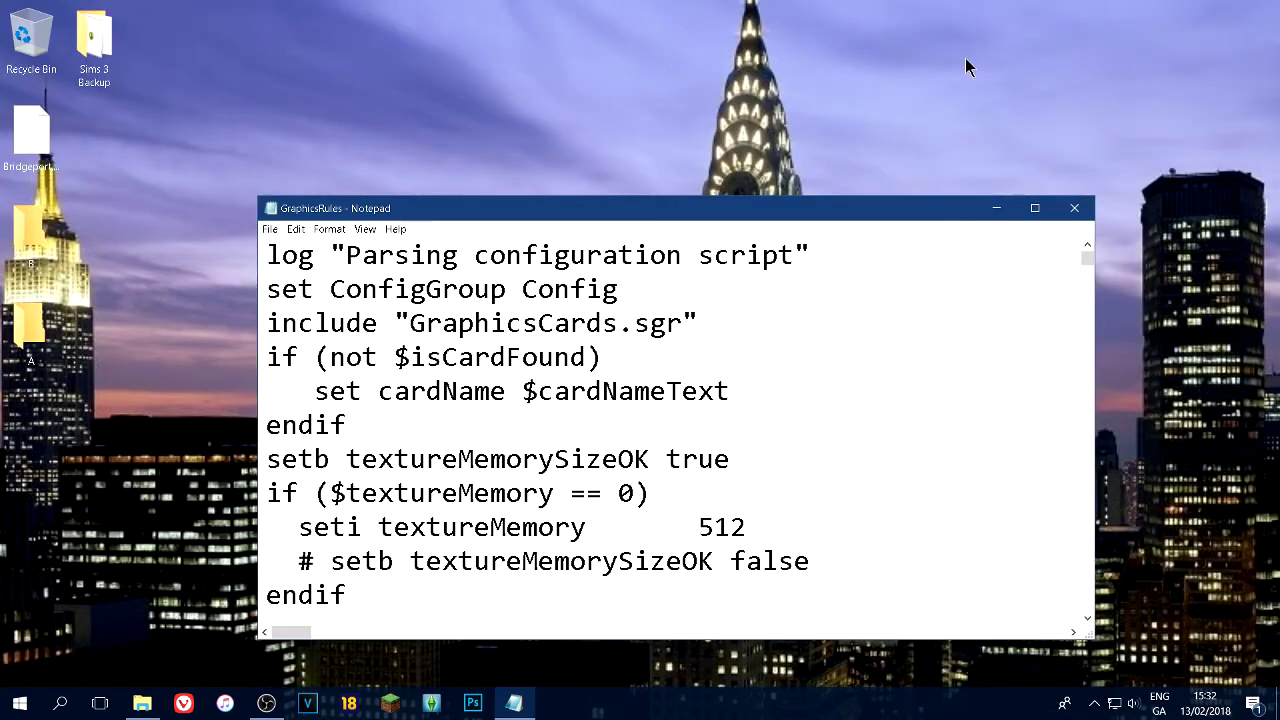
pyautogui.moveTo(852, 198); pyautogui.dragTo(866, 84)
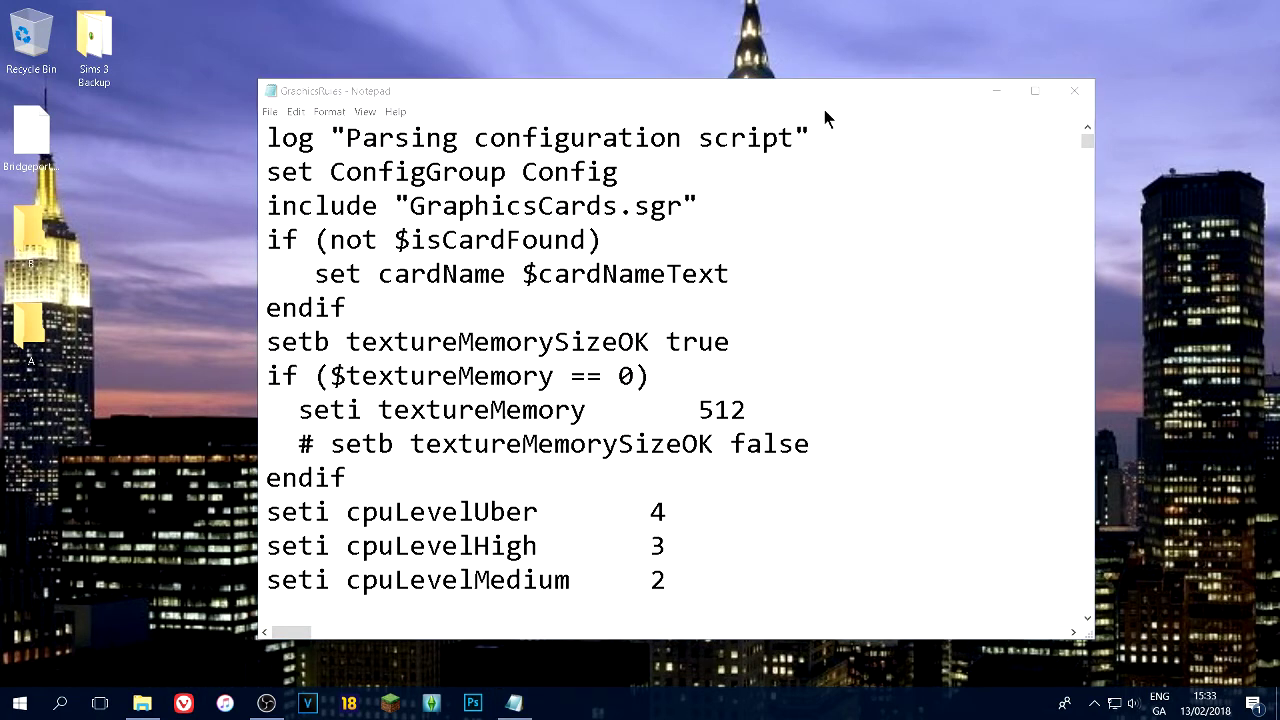
pyautogui.moveTo(847, 80); pyautogui.dragTo(818, 266)
pyautogui.scroll(-2, 654, 517)
pyautogui.scroll(1, 654, 517)
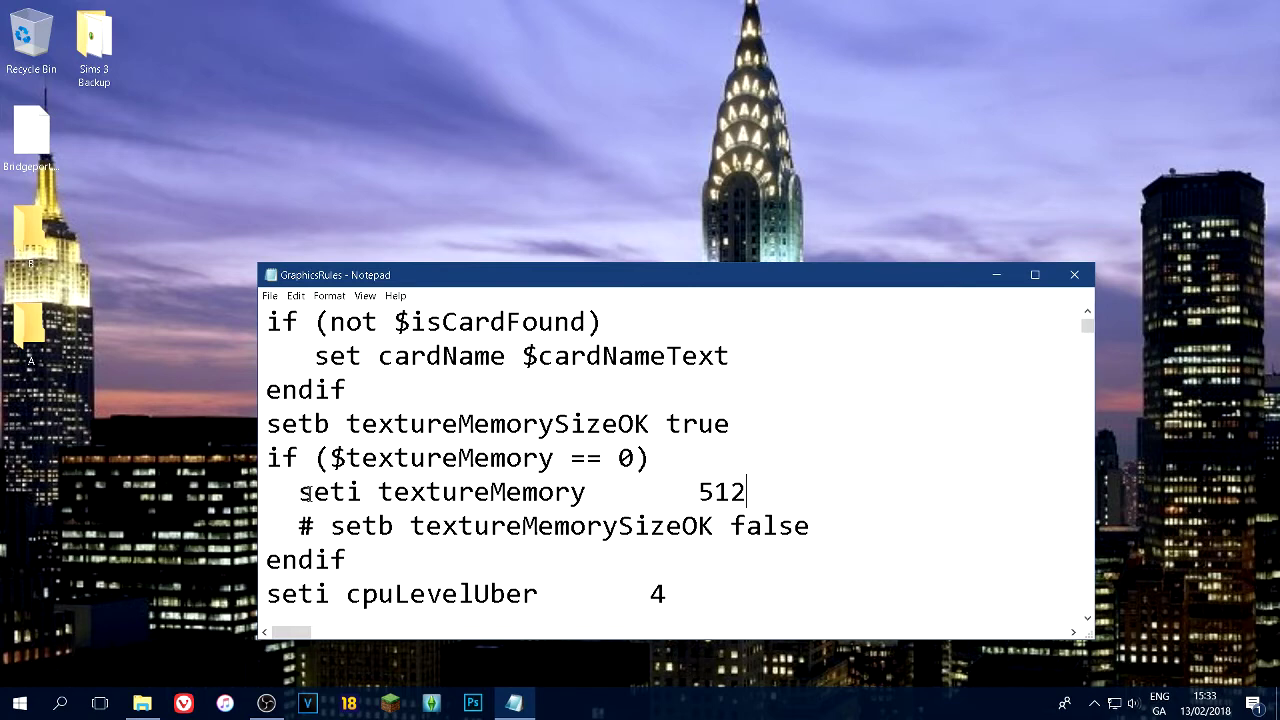
# Set textureMemory to 32 and uncomment the setb textureMemorySizeOK false line below it.
pyautogui.press('BackSpace')
pyautogui.press('BackSpace')
pyautogui.press('BackSpace')
pyautogui.write('32')
pyautogui.click(313, 526)
pyautogui.press('BackSpace')
pyautogui.press('BackSpace')
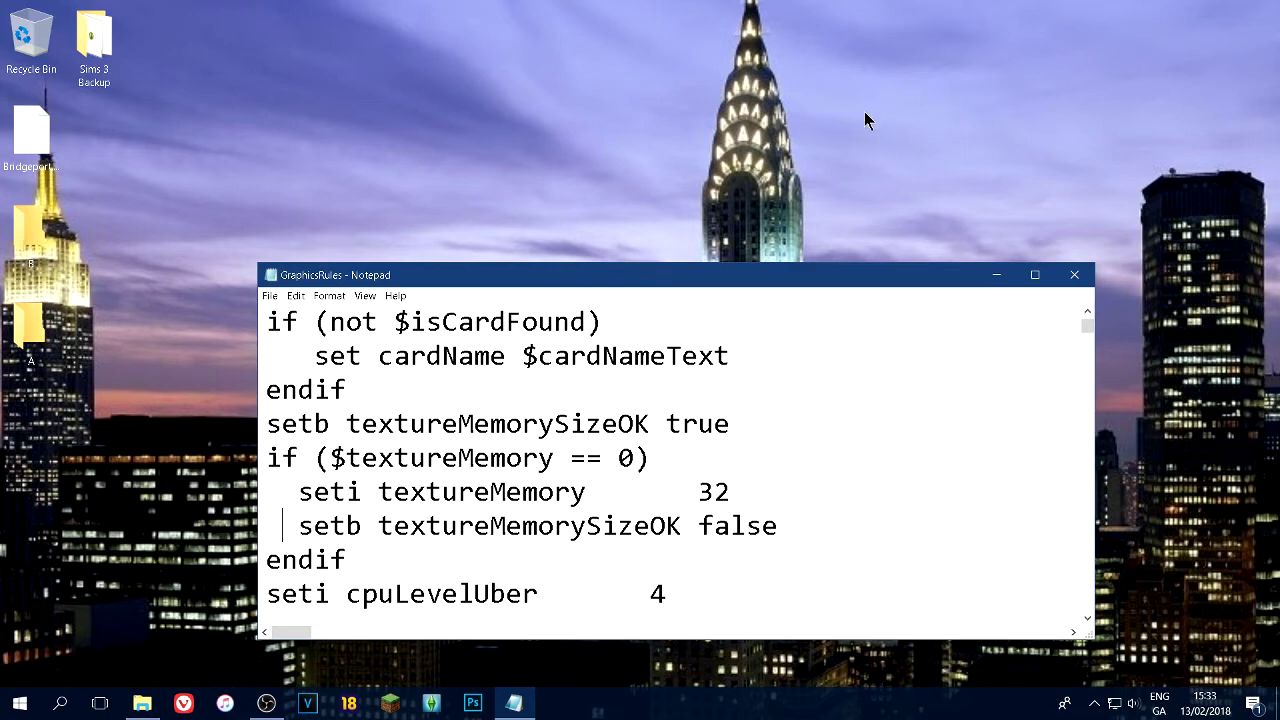
# Minimize Notepad and check the graphics card's dedicated video memory in the display adapter properties.
pyautogui.click(996, 274)
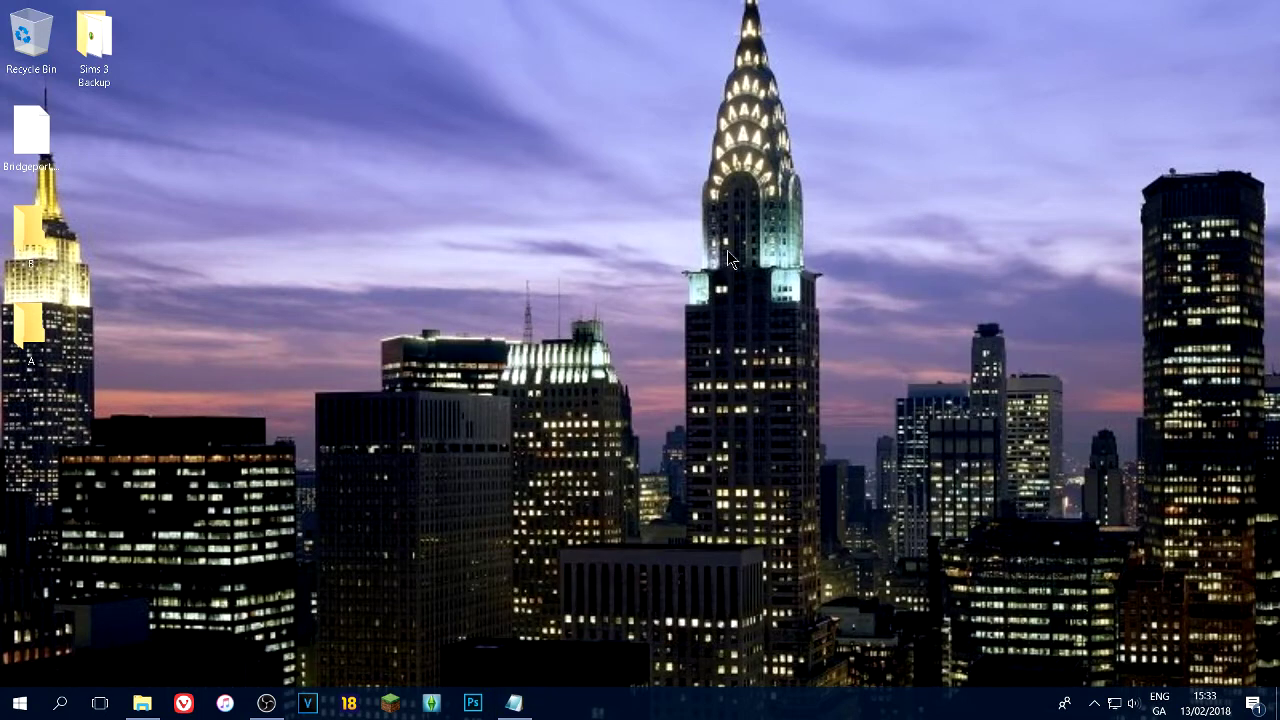
pyautogui.rightClick(591, 331)
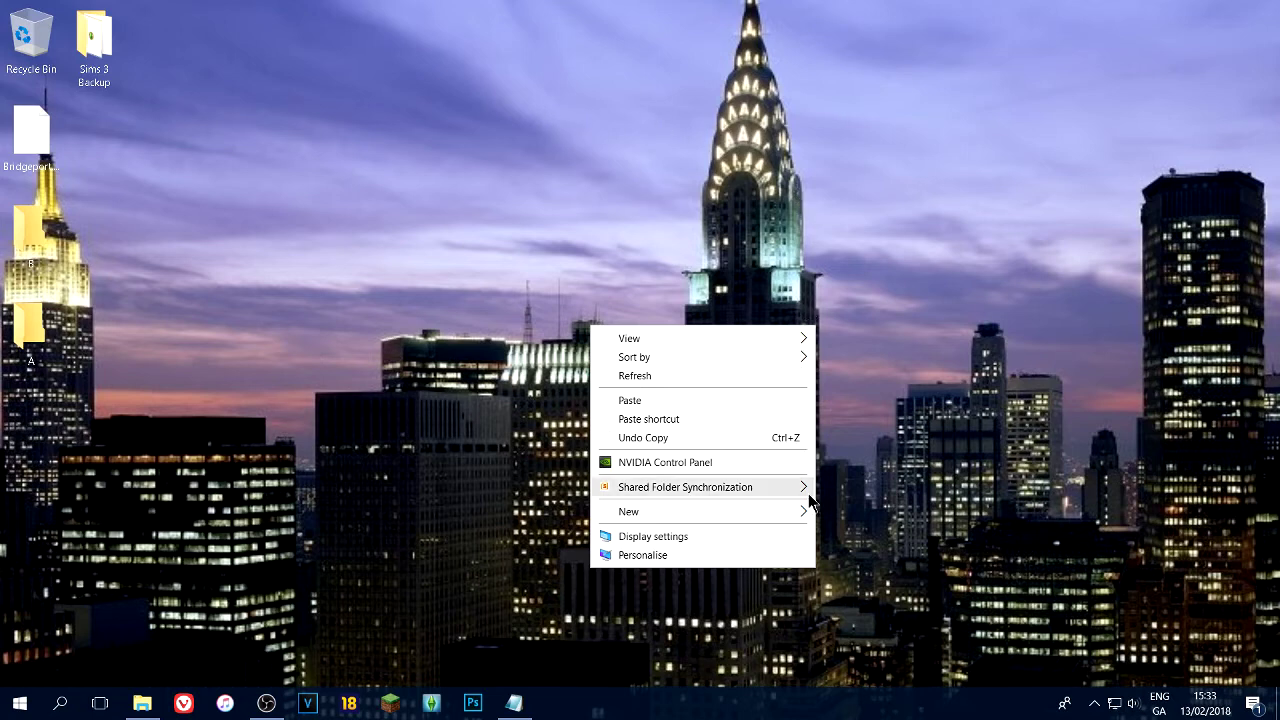
pyautogui.click(780, 534)
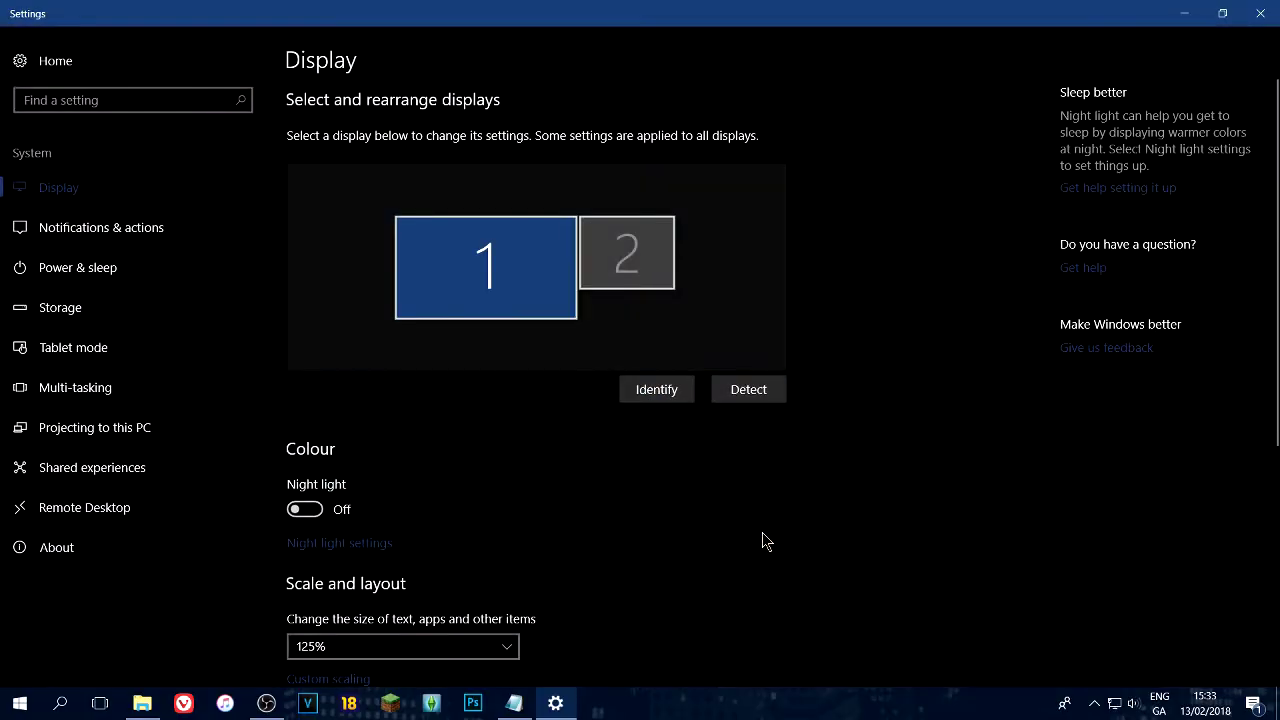
pyautogui.scroll(-5, 762, 530)
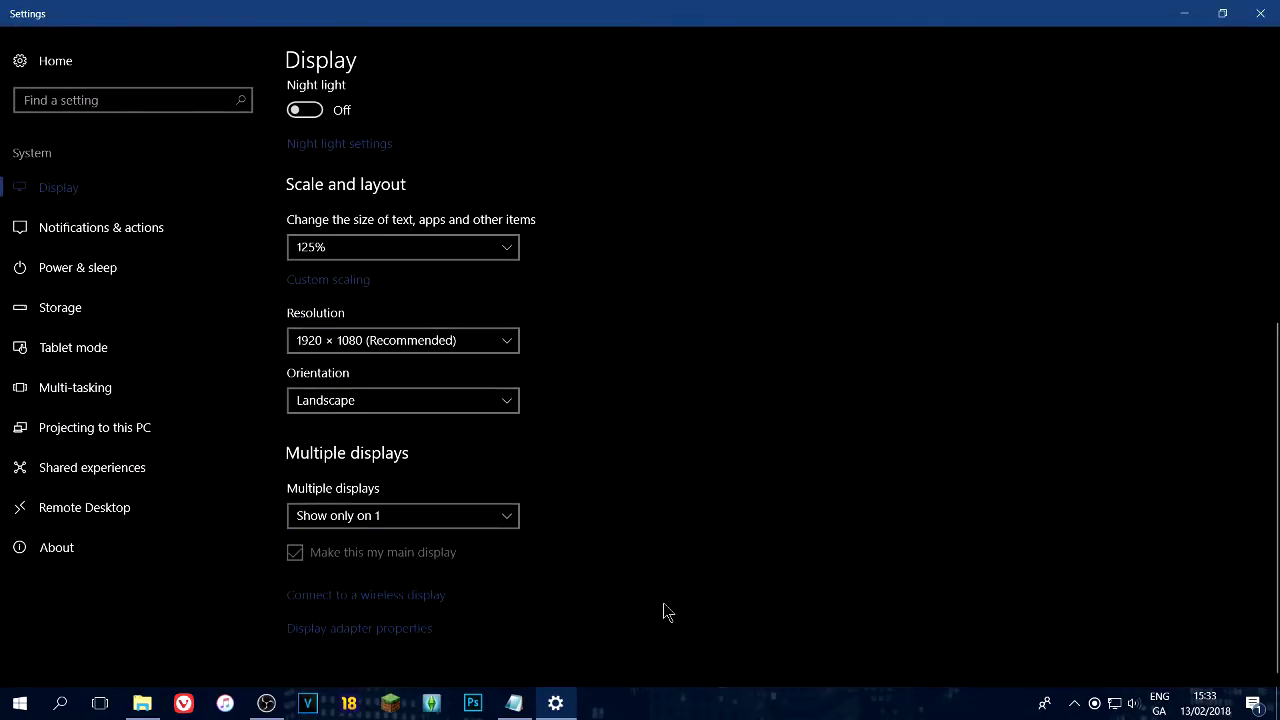
pyautogui.click(396, 630)
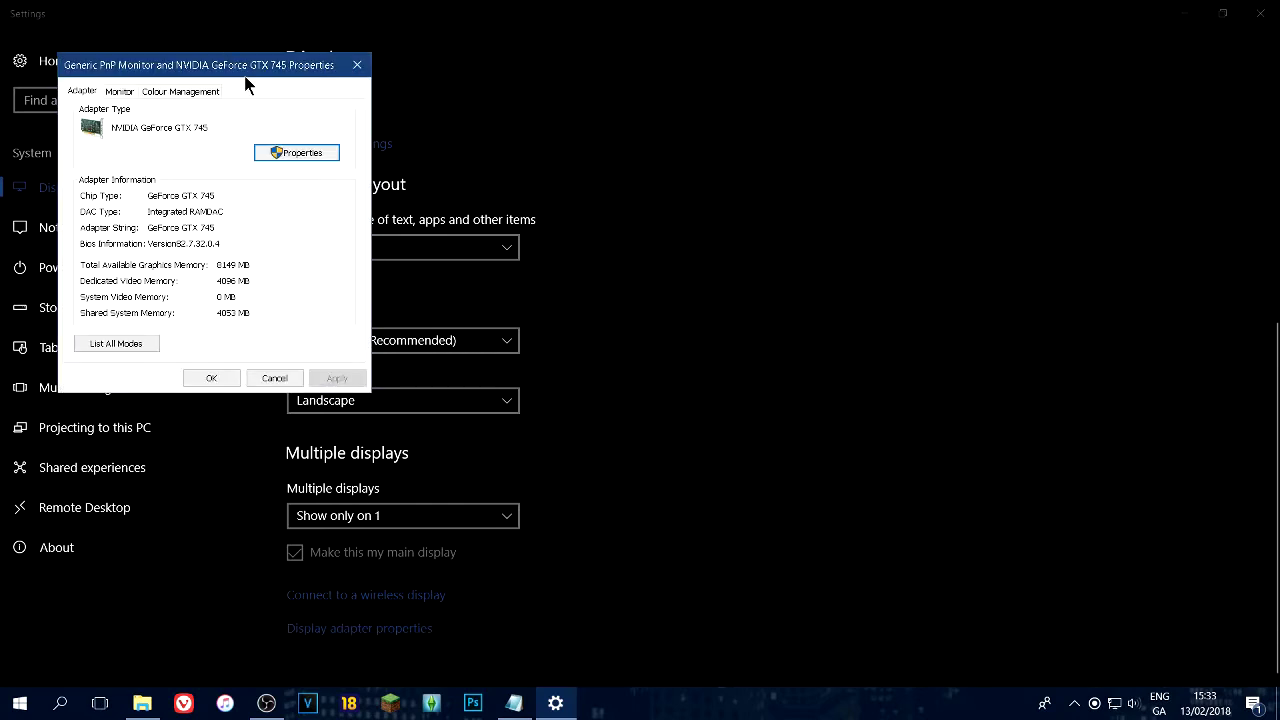
pyautogui.moveTo(253, 72); pyautogui.dragTo(665, 323)
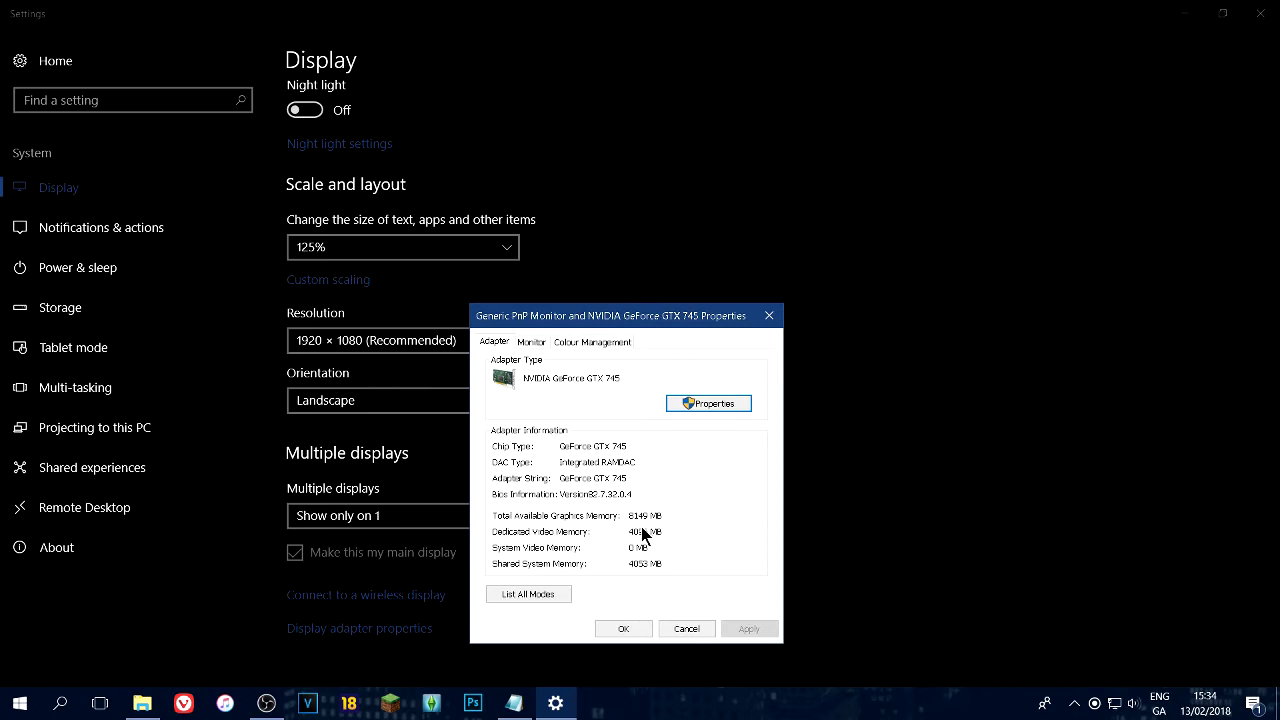
pyautogui.click(768, 316)
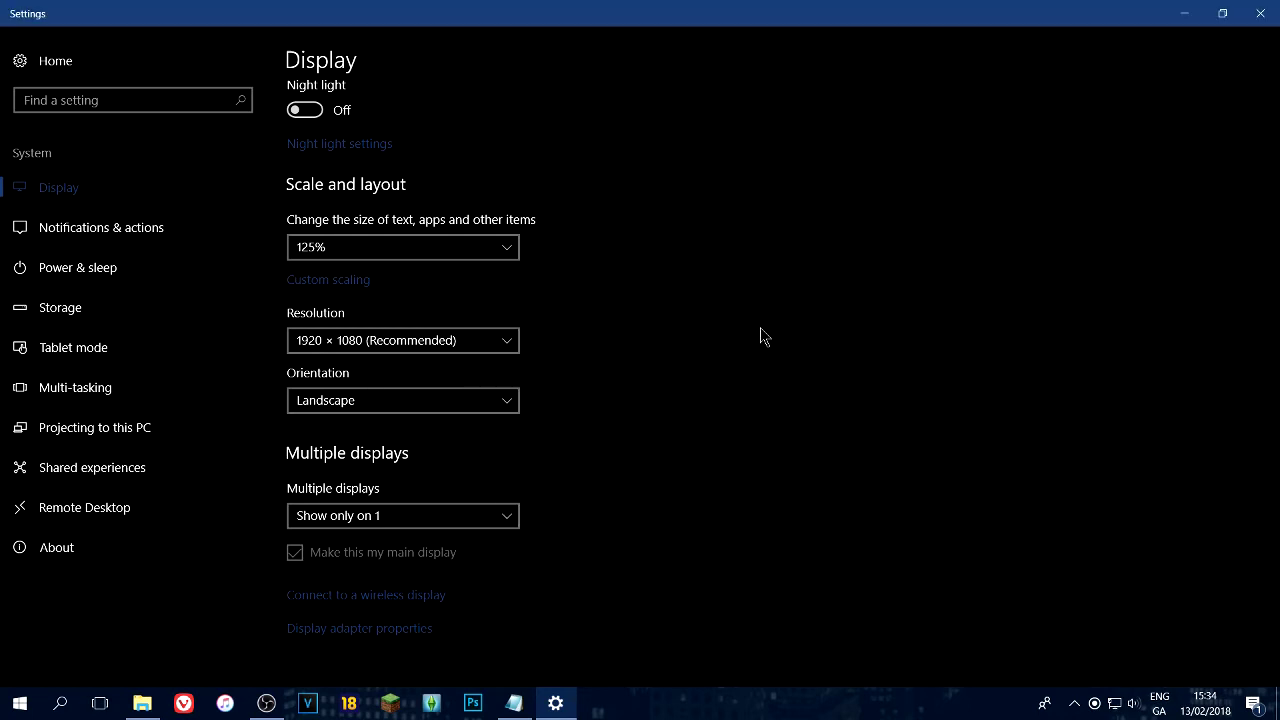
# Back in the GraphicsRules file in Notepad, set textureMemory to 1024 and comment out the setb textureMemorySizeOK false line with #.
pyautogui.click(514, 703)
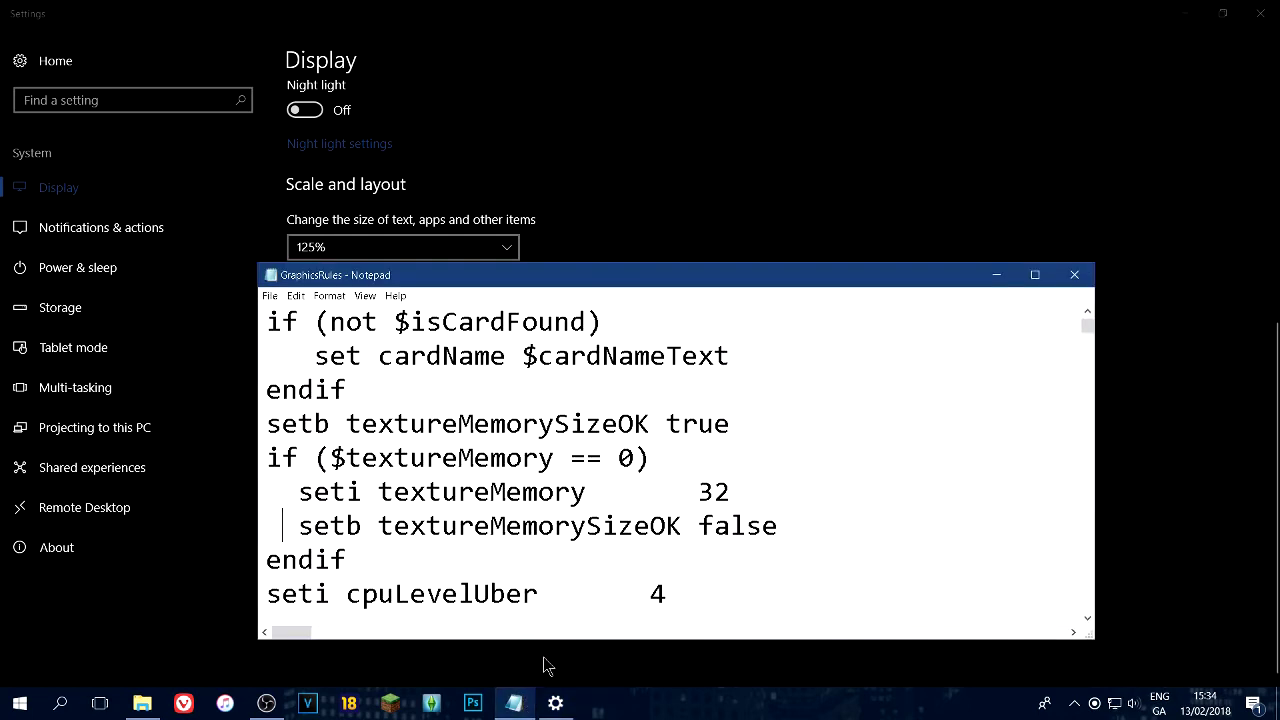
pyautogui.click(732, 491)
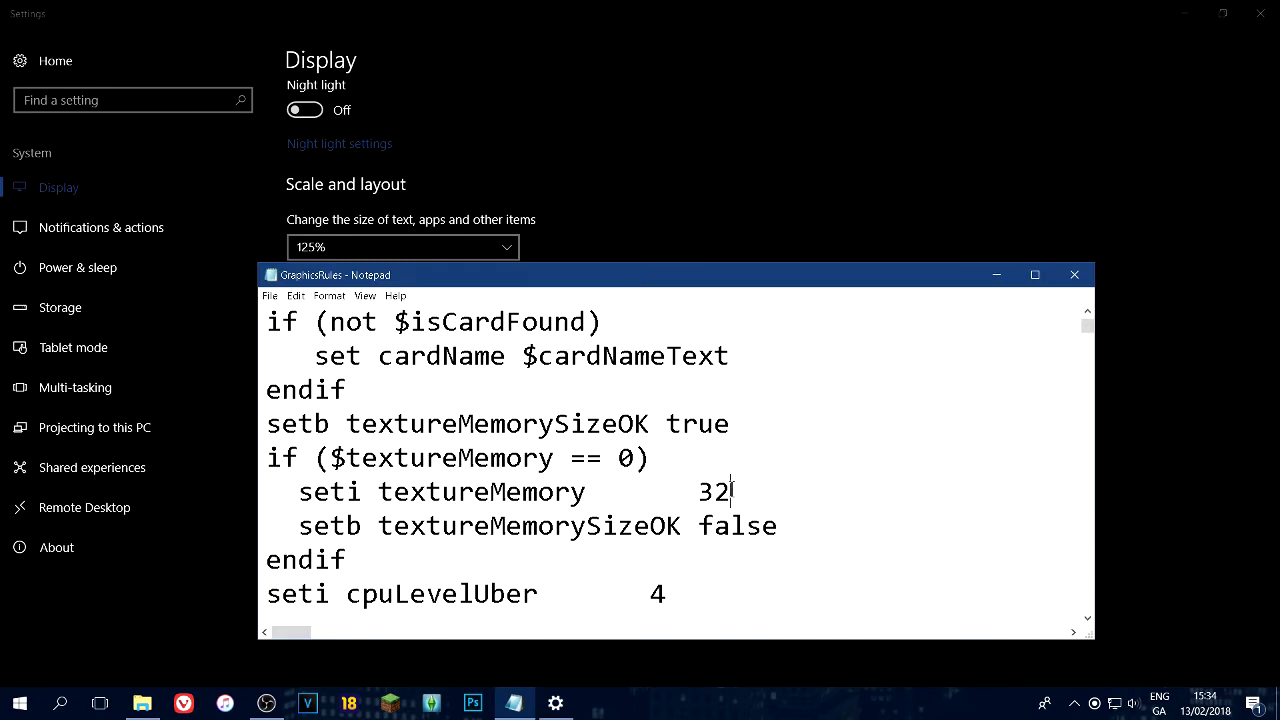
pyautogui.press('BackSpace')
pyautogui.press('BackSpace')
pyautogui.write('1024')
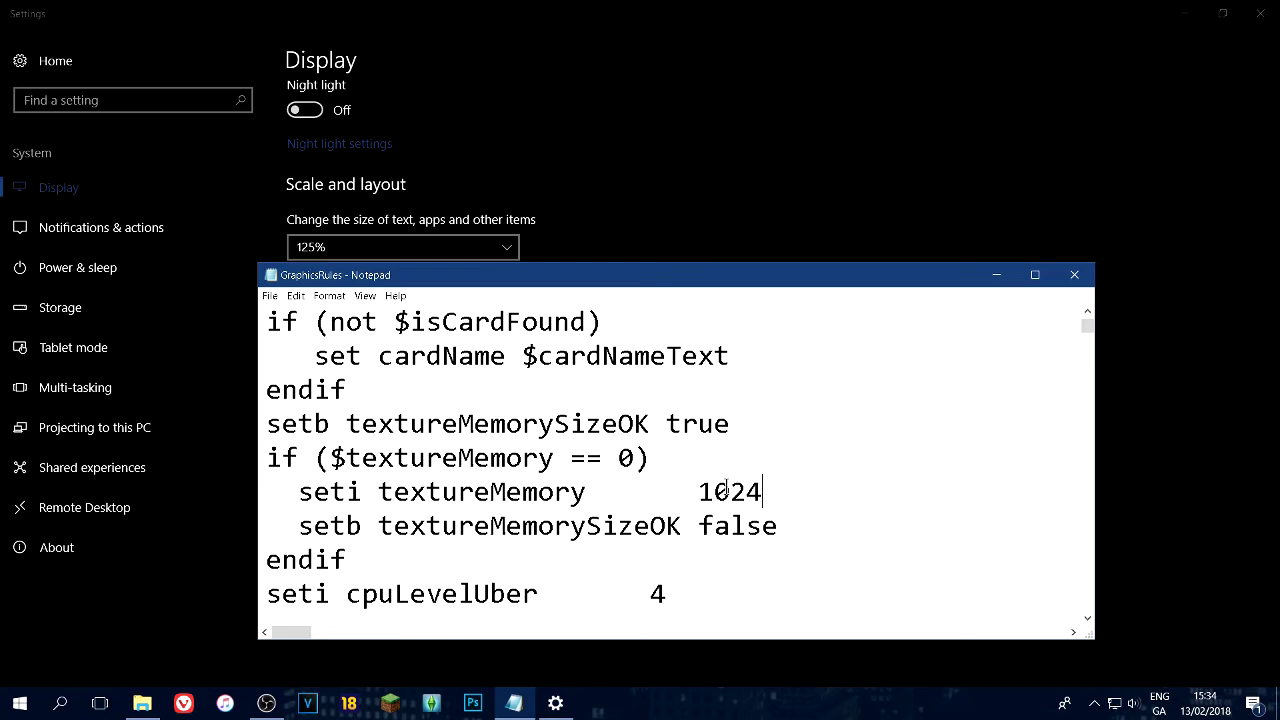
pyautogui.click(311, 528)
pyautogui.write('#')
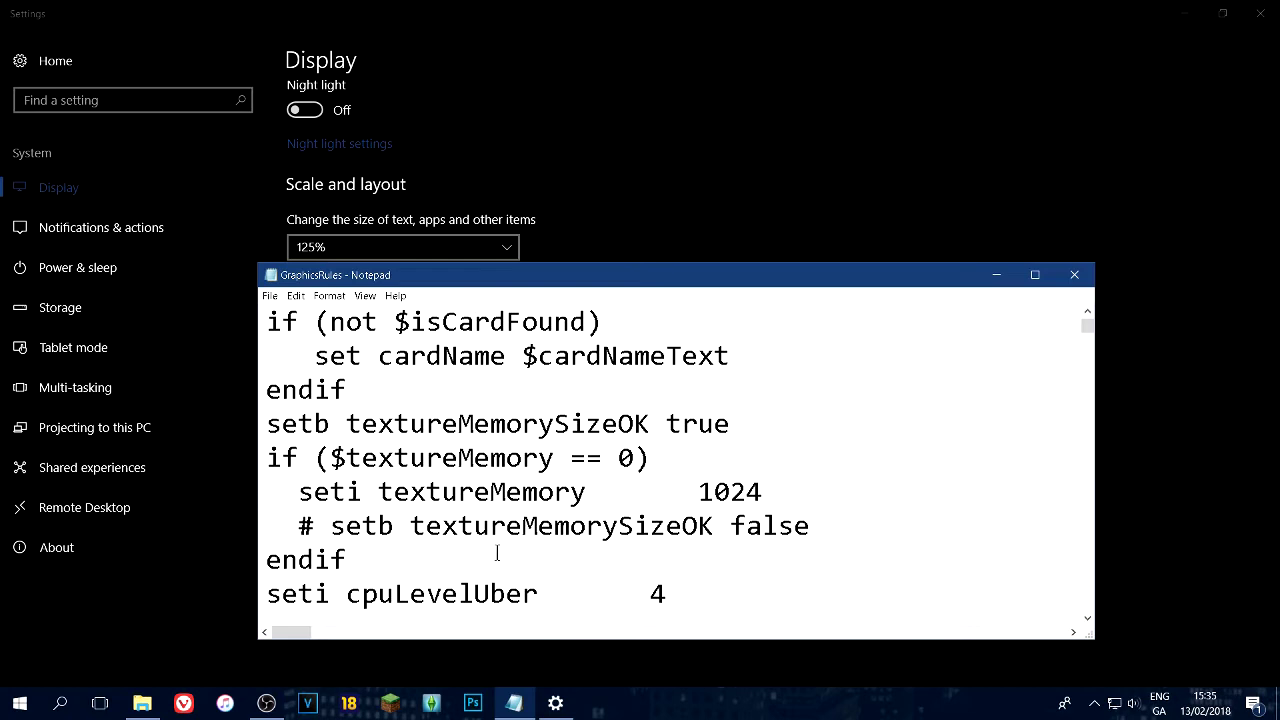
# Examine the script from the CPU level settings down to the NVIDIA card-matching section.
pyautogui.scroll(-2, 697, 424)
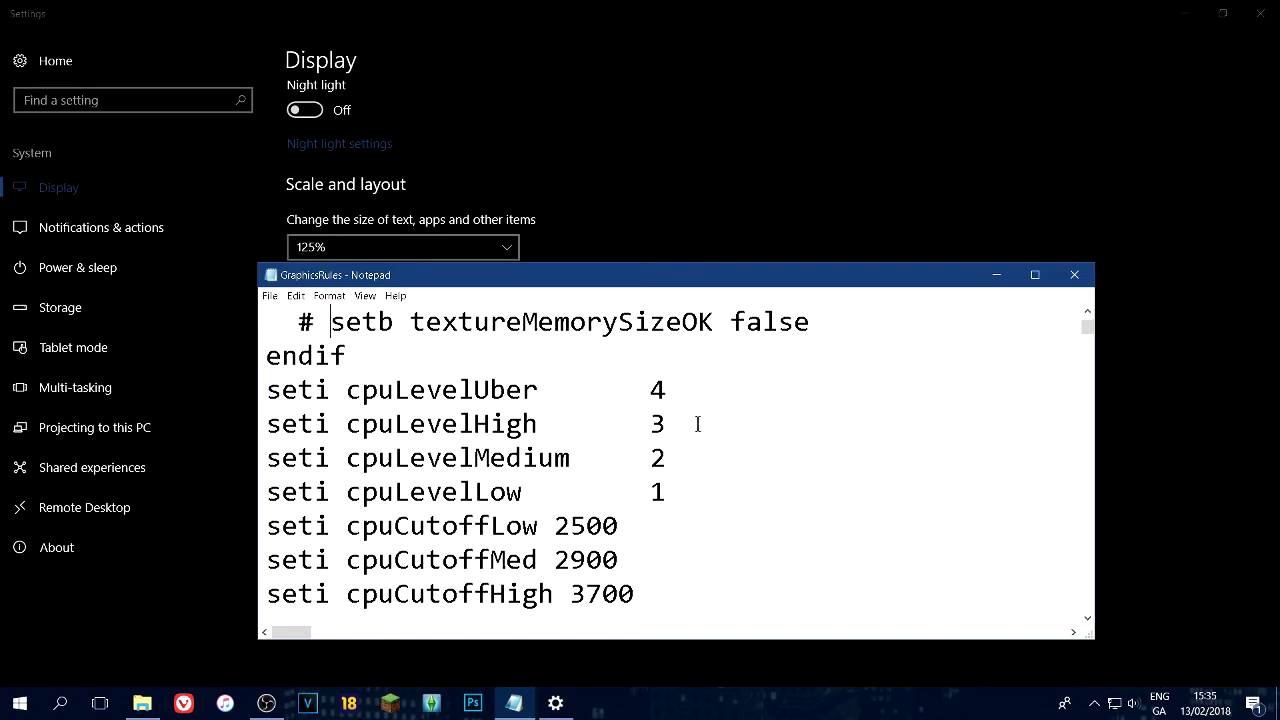
pyautogui.scroll(-2, 697, 424)
pyautogui.scroll(-5, 697, 424)
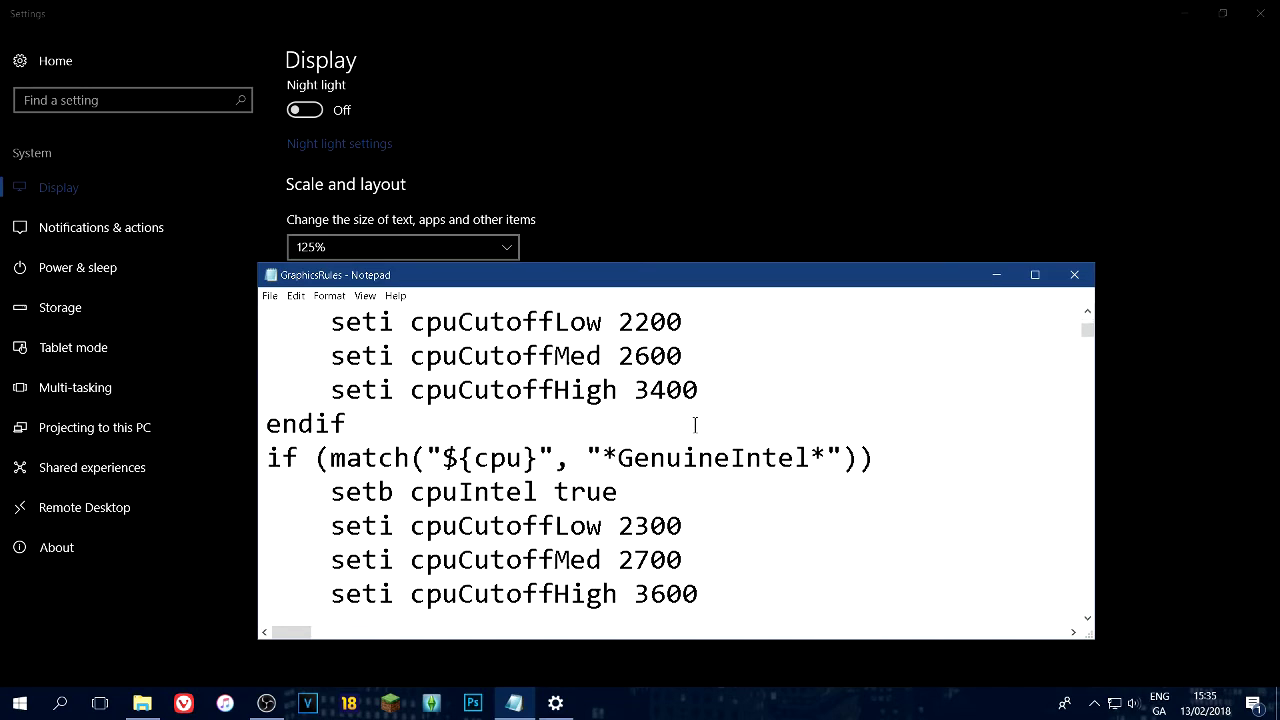
pyautogui.scroll(-3, 695, 425)
pyautogui.scroll(1, 695, 425)
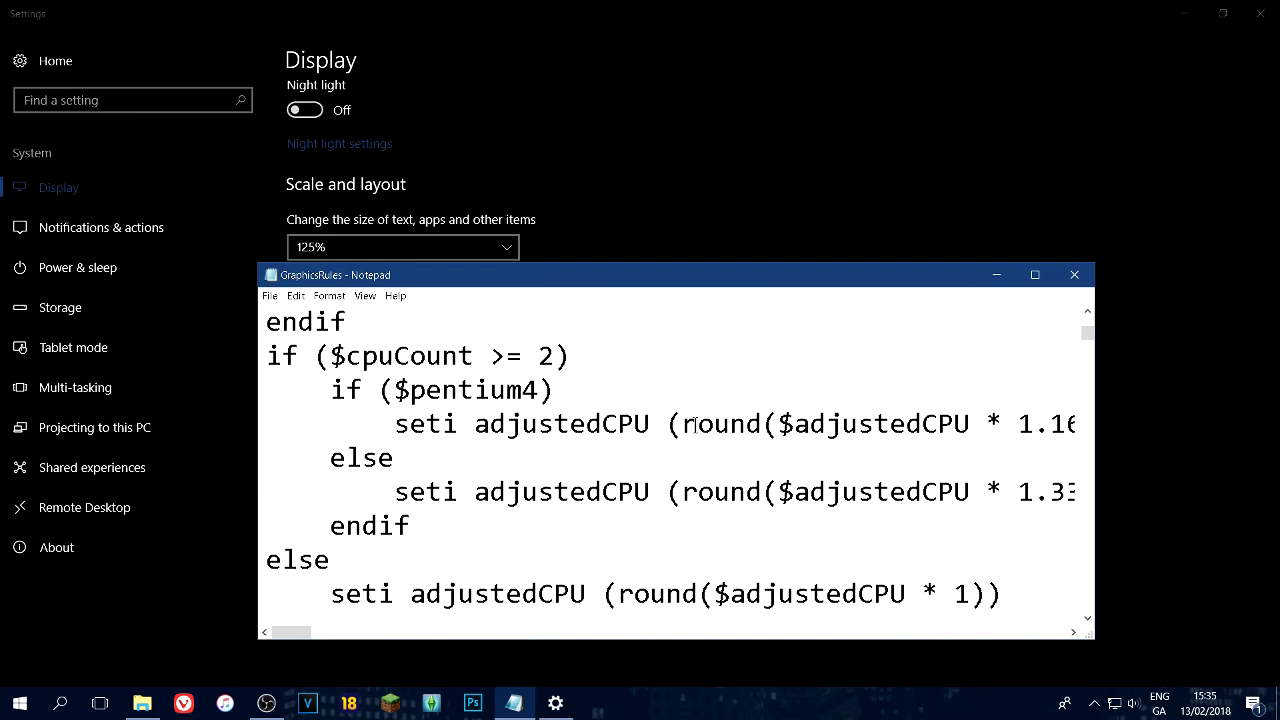
pyautogui.scroll(-3, 695, 425)
pyautogui.scroll(4, 695, 425)
pyautogui.scroll(-7, 695, 425)
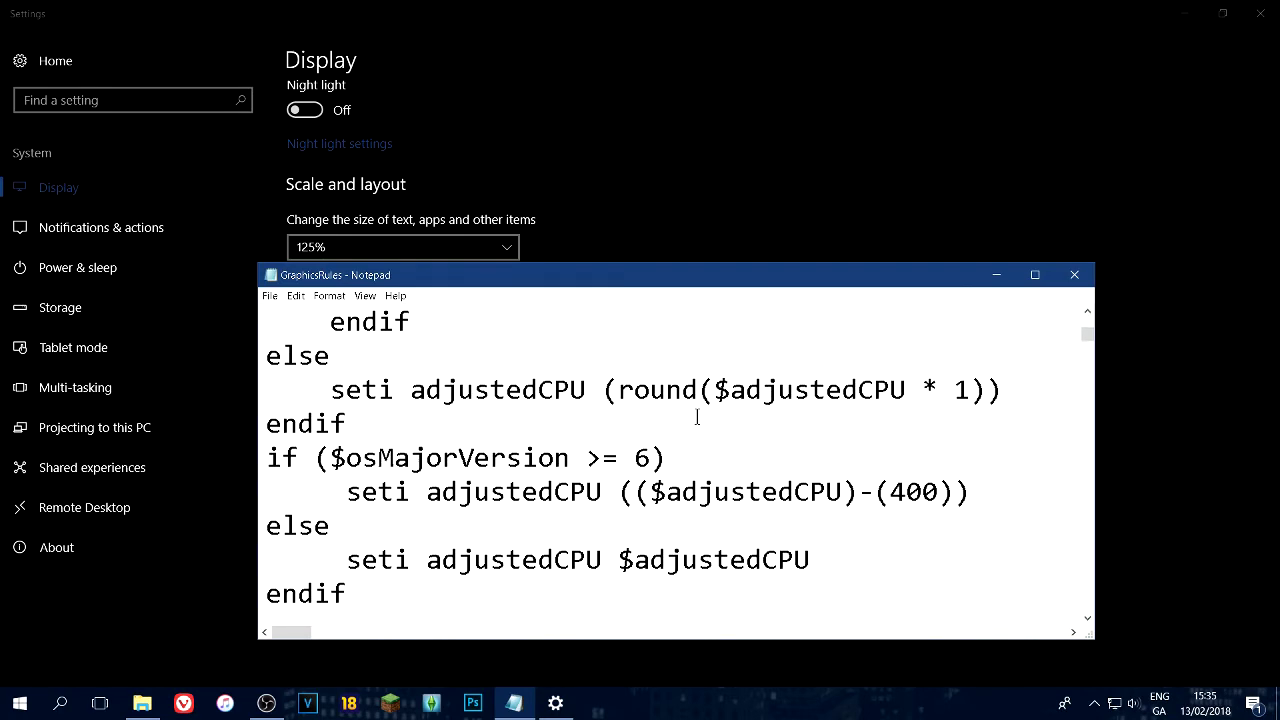
pyautogui.scroll(-8, 697, 417)
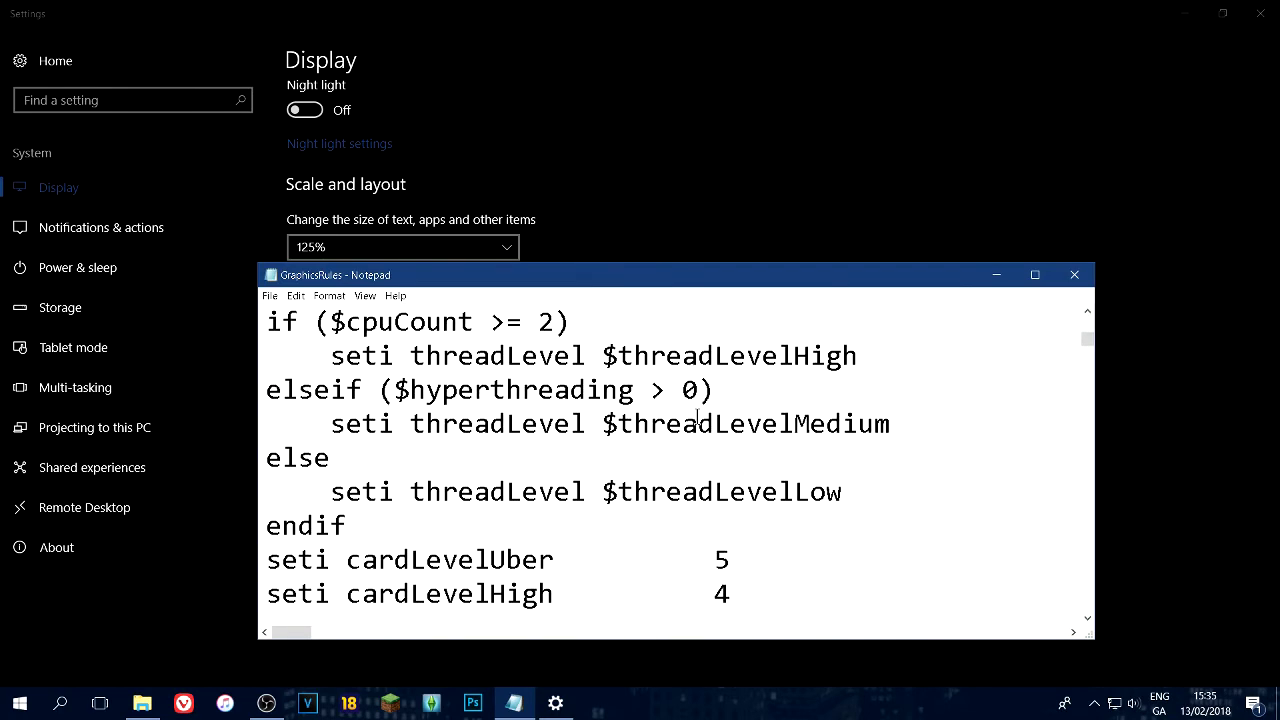
pyautogui.scroll(-2, 697, 420)
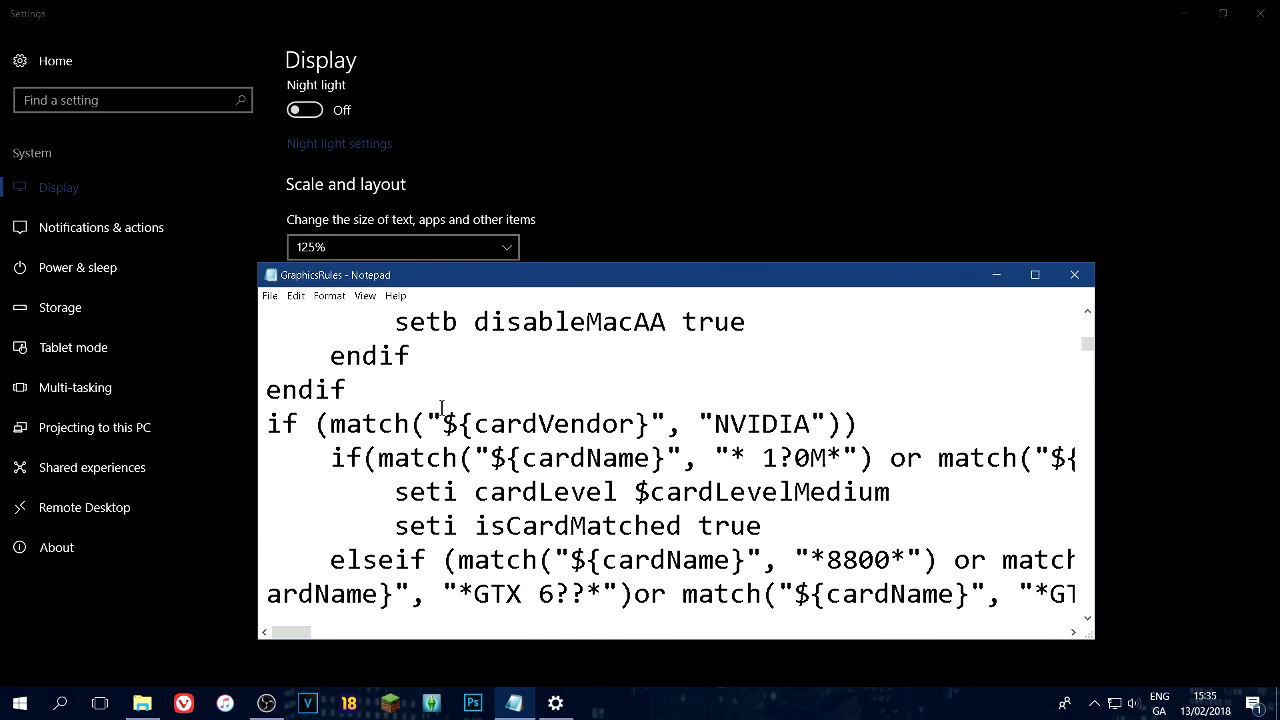
pyautogui.hotkey('ctrl', 'f')
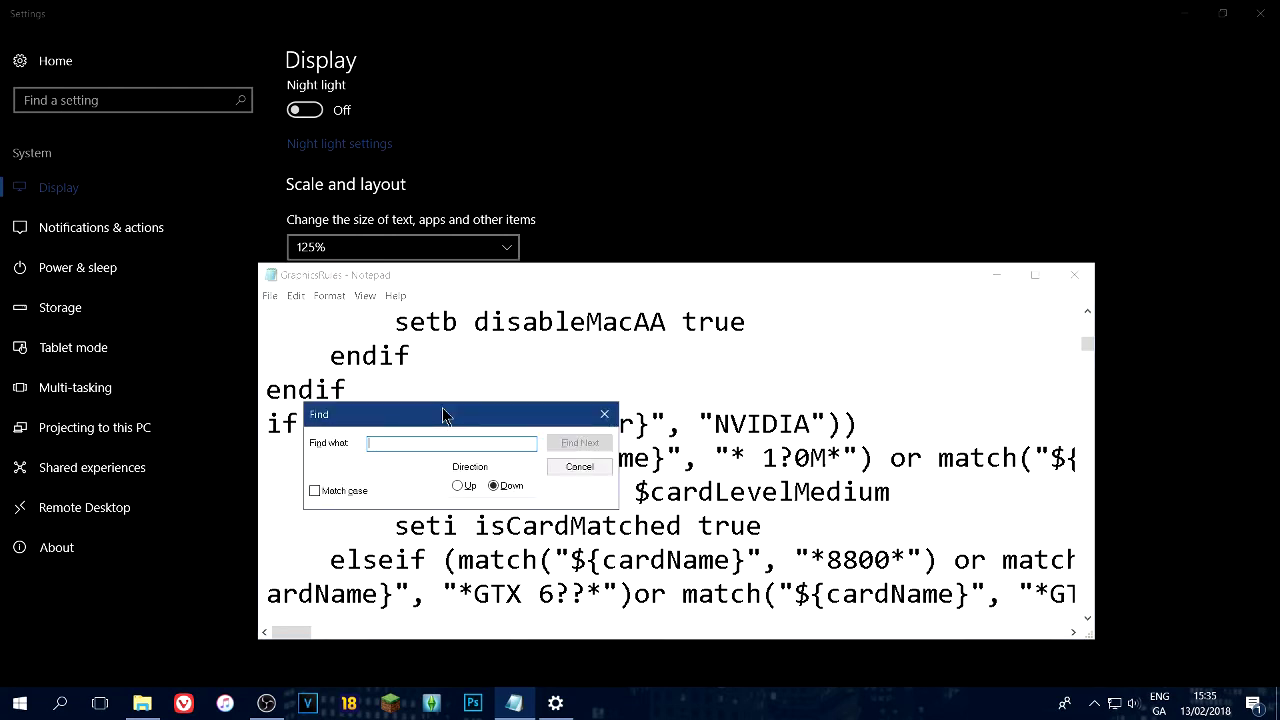
pyautogui.click(604, 416)
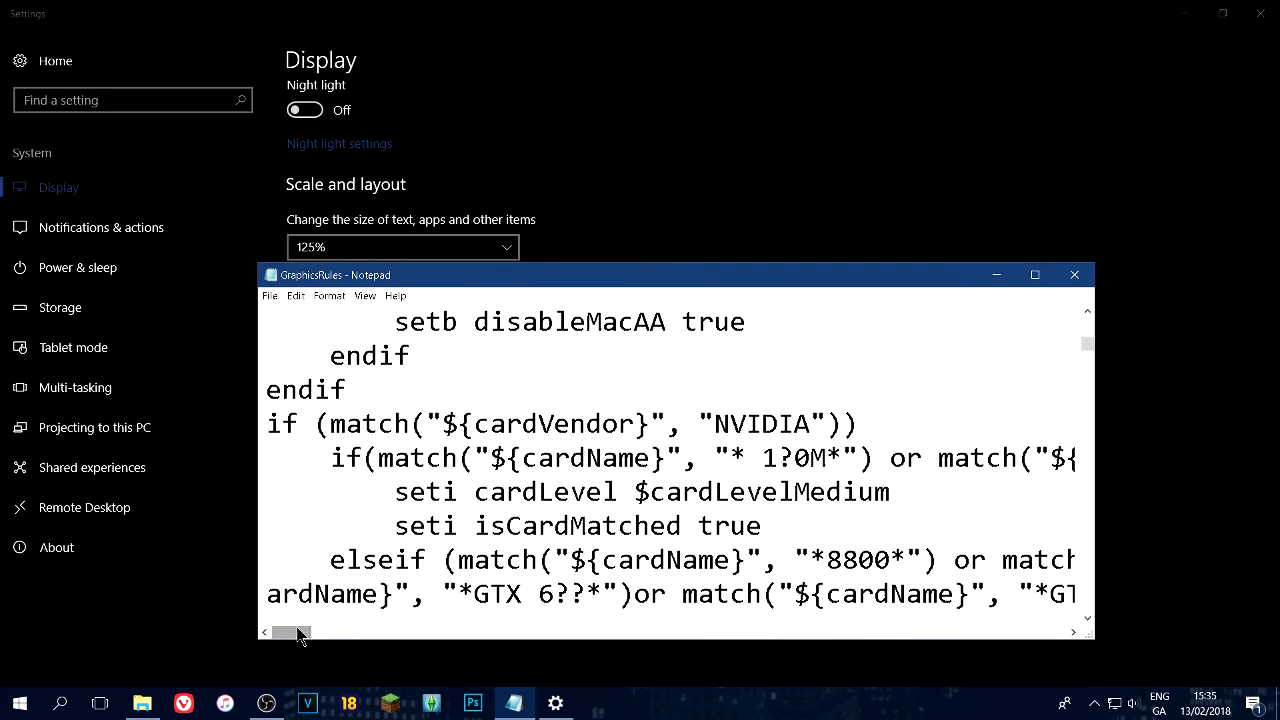
# In the NVIDIA section, add a closing parenthesis after the GTX 6?? match and copy the GTX 7?? clause that follows it.
pyautogui.moveTo(298, 635)
pyautogui.mouseDown()
pyautogui.moveTo(513, 600)
pyautogui.moveTo(298, 622)
pyautogui.mouseUp()
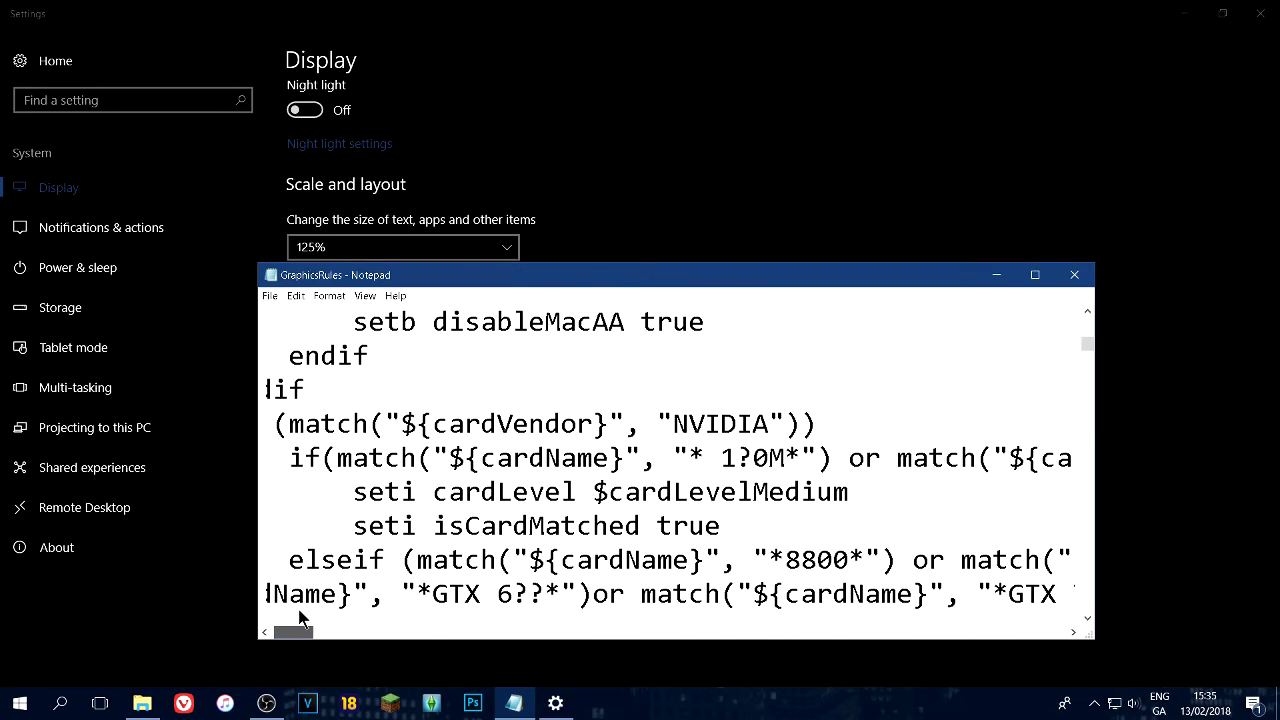
pyautogui.click(591, 596)
pyautogui.write(')')
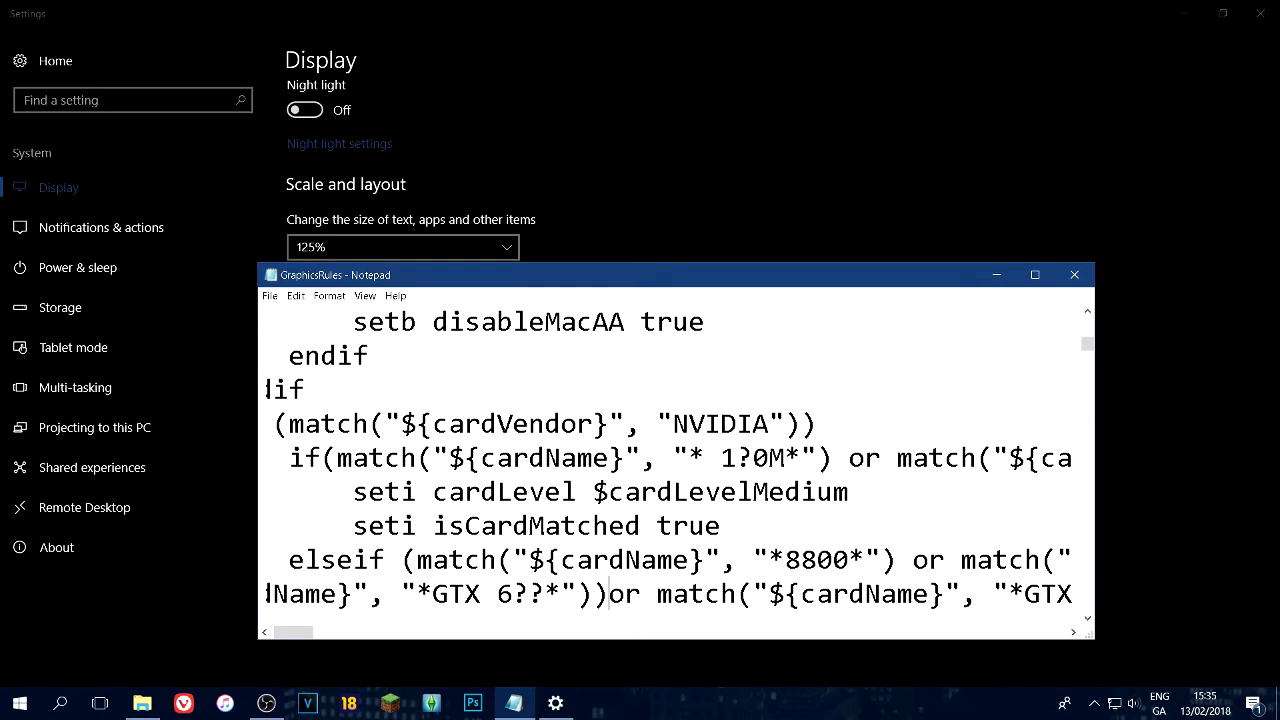
pyautogui.hotkey('shift', 'Right')
pyautogui.hotkey('shift', 'Right')
pyautogui.hotkey('shift', 'Right')
pyautogui.hotkey('shift', 'Right')
pyautogui.hotkey('shift', 'Right')
pyautogui.hotkey('shift', 'Right')
pyautogui.hotkey('shift', 'Right')
pyautogui.hotkey('shift', 'Right')
pyautogui.hotkey('shift', 'Right')
pyautogui.hotkey('shift', 'Right')
pyautogui.hotkey('shift', 'Right')
pyautogui.hotkey('shift', 'Right')
pyautogui.hotkey('shift', 'Right')
pyautogui.hotkey('shift', 'Right')
pyautogui.hotkey('shift', 'Right')
pyautogui.hotkey('shift', 'Right')
pyautogui.hotkey('shift', 'Right')
pyautogui.hotkey('shift', 'Right')
pyautogui.hotkey('shift', 'Right')
pyautogui.hotkey('shift', 'Right')
pyautogui.hotkey('ctrl', 'c')
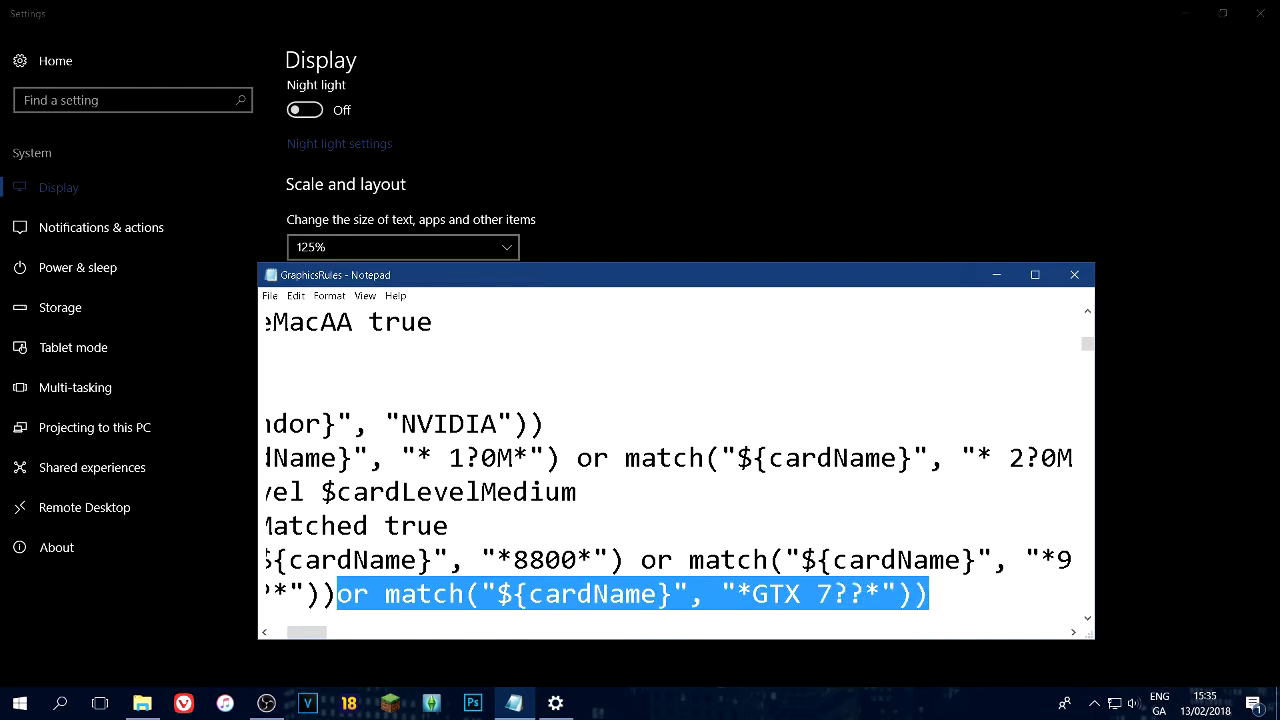
# Delete the GTX 7?? clause and the extra parenthesis before it, and paste the copied clause after the GTX 6?? match.
pyautogui.press('Delete')
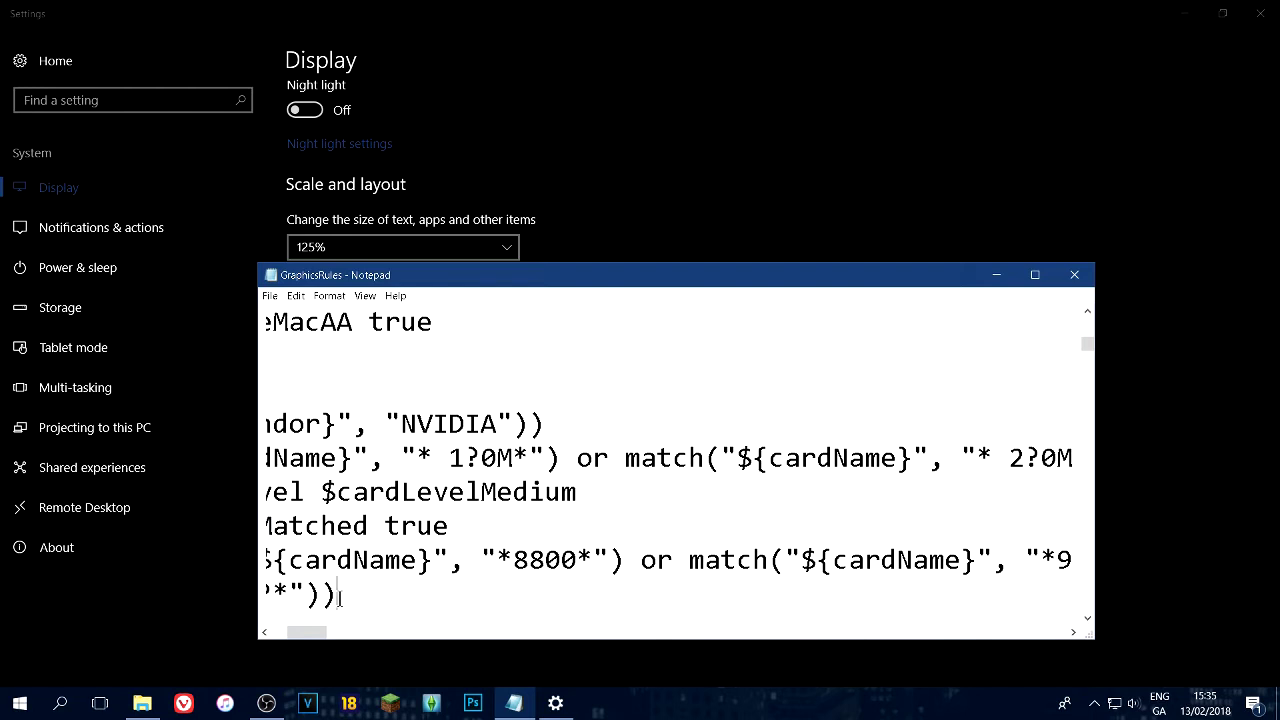
pyautogui.press('BackSpace')
pyautogui.hotkey('ctrl', 'v')
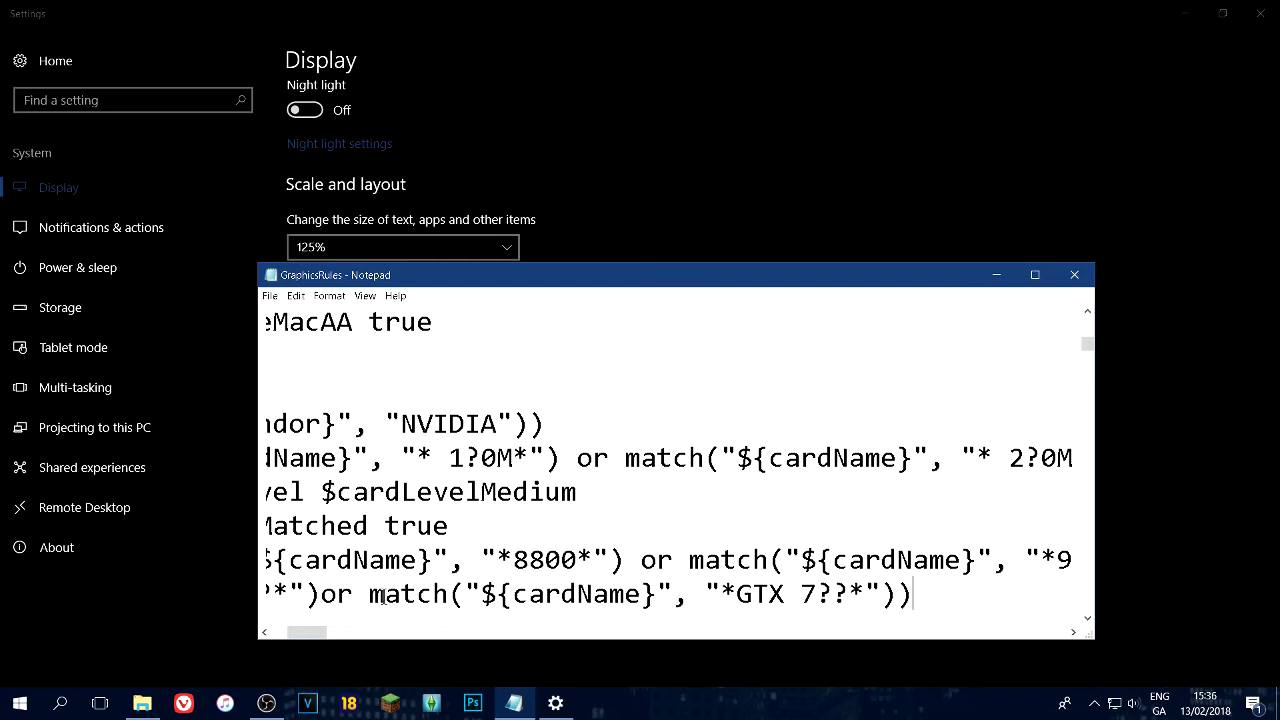
# Try other series numbers in the pasted clause's card pattern, ending with *GTX 9??*.
pyautogui.click(812, 597)
pyautogui.press('BackSpace')
pyautogui.write('10')
pyautogui.press('BackSpace')
pyautogui.press('BackSpace')
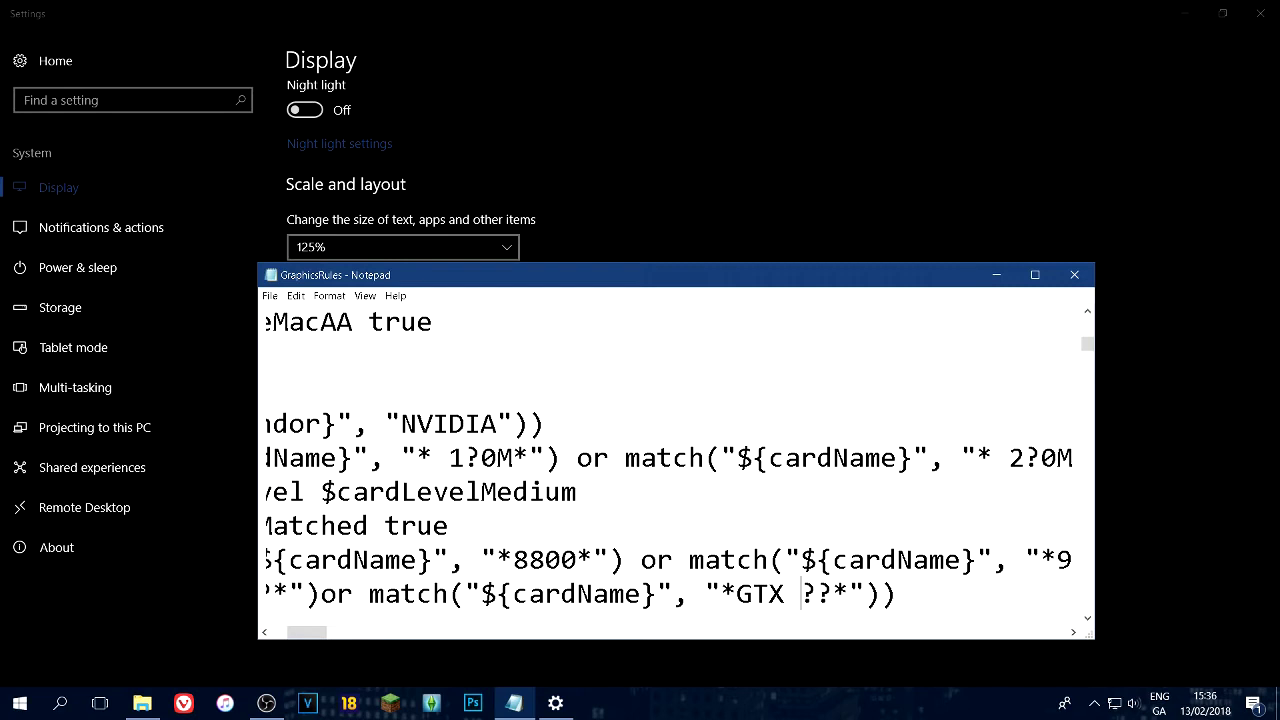
pyautogui.write('89')
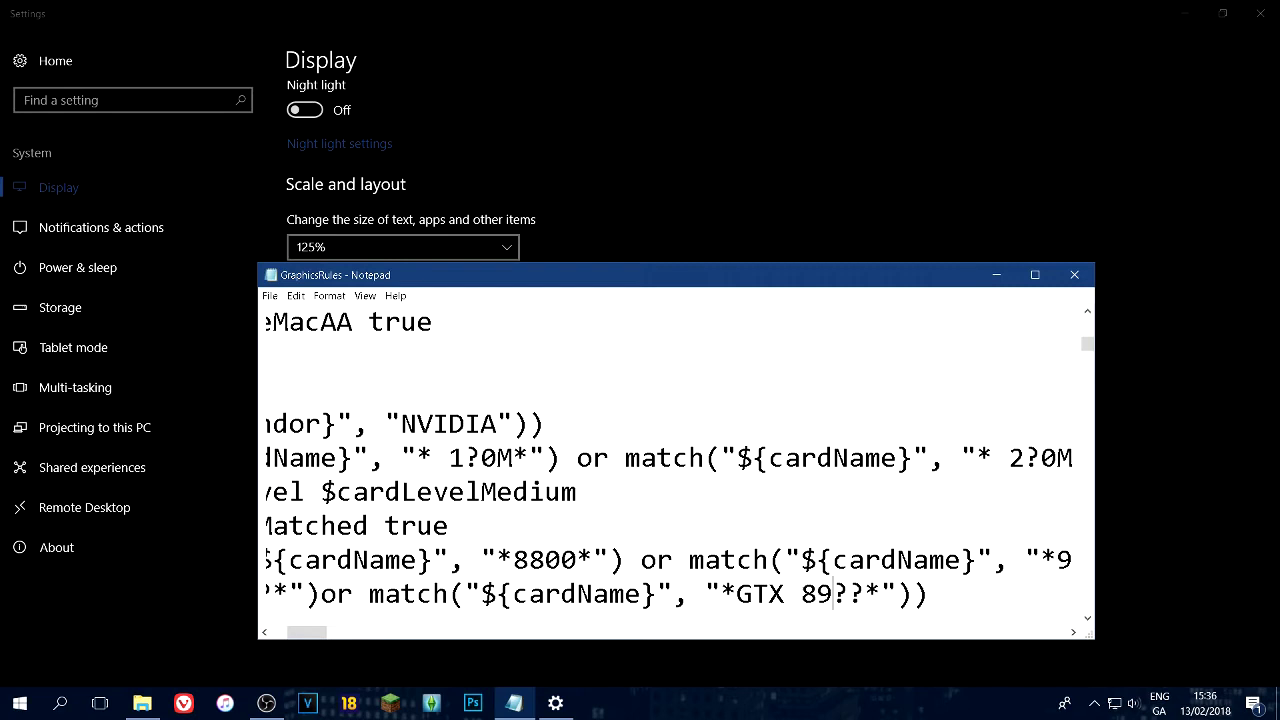
pyautogui.press('BackSpace')
pyautogui.press('BackSpace')
pyautogui.write('9')
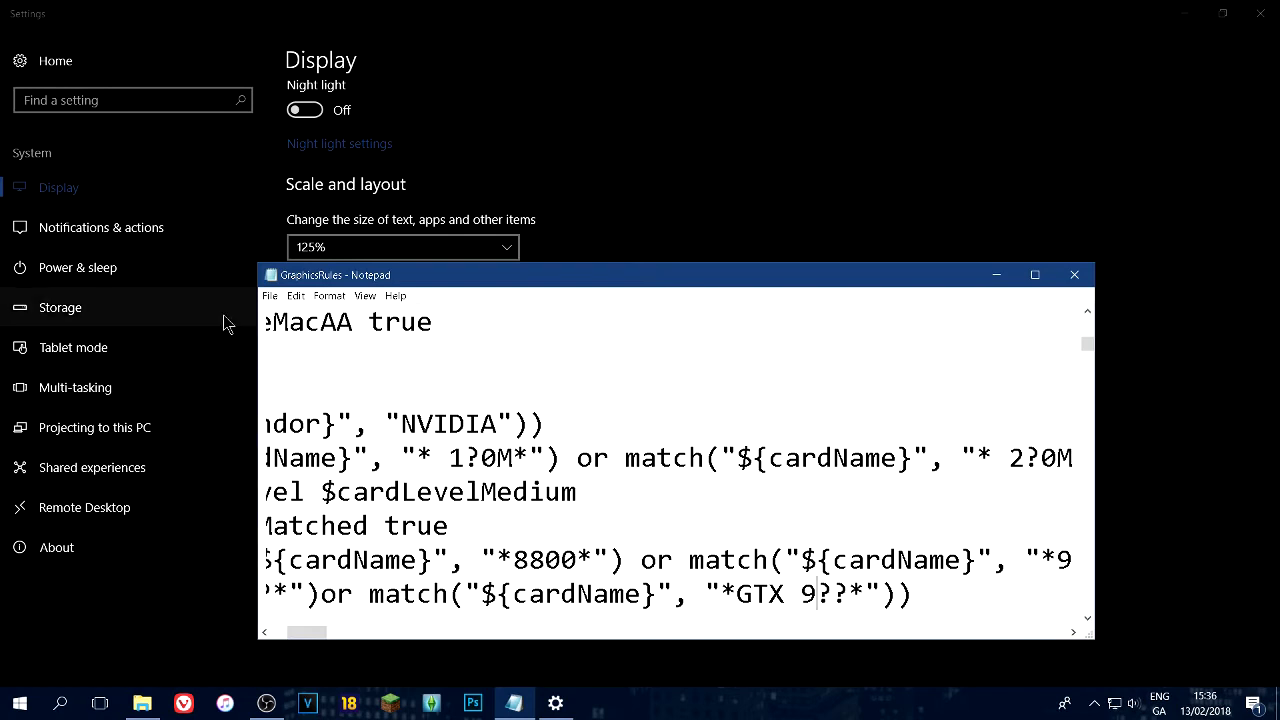
# Restore the card pattern in the pasted clause to *GTX 7??*.
pyautogui.click(272, 296)
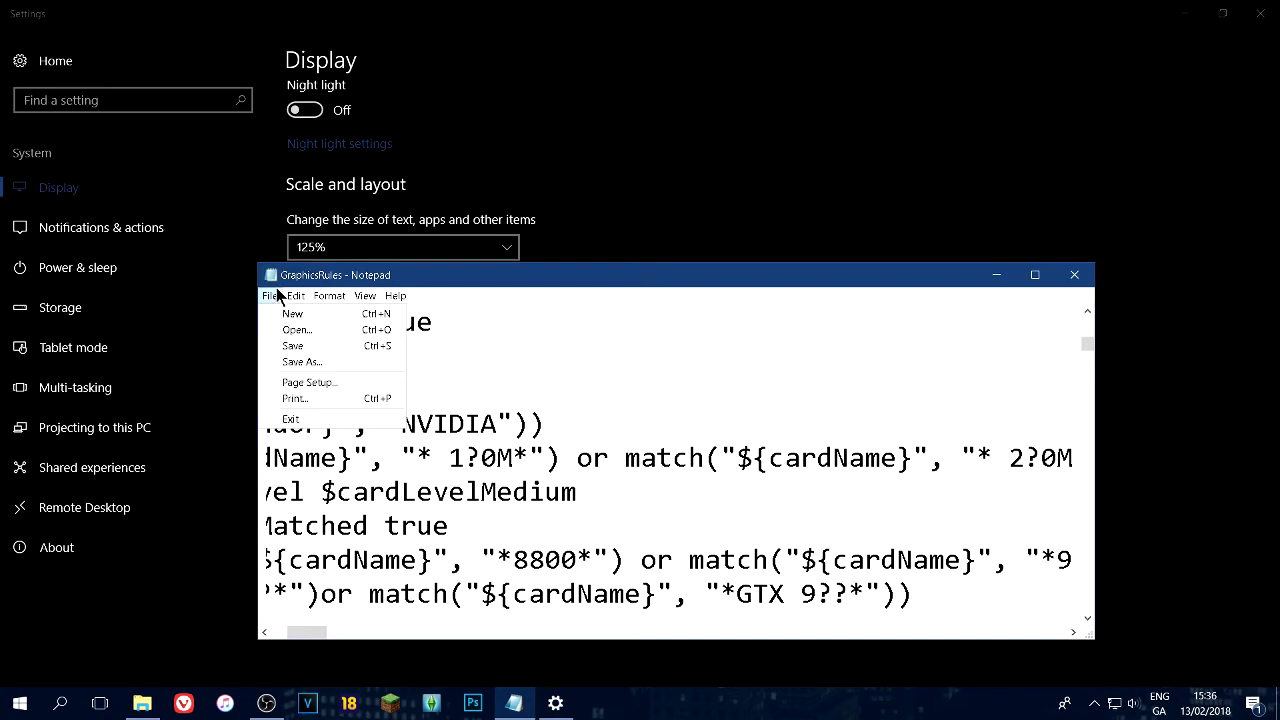
pyautogui.click(278, 298)
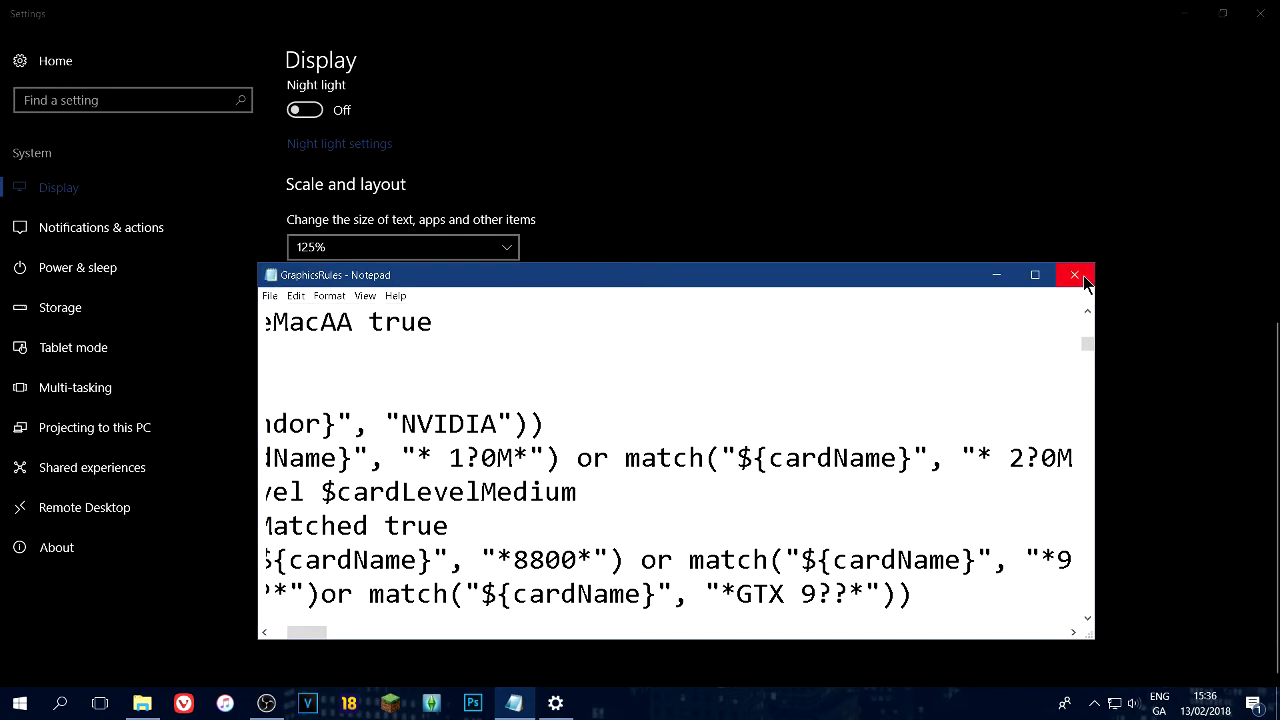
pyautogui.press('BackSpace')
pyautogui.write('7')
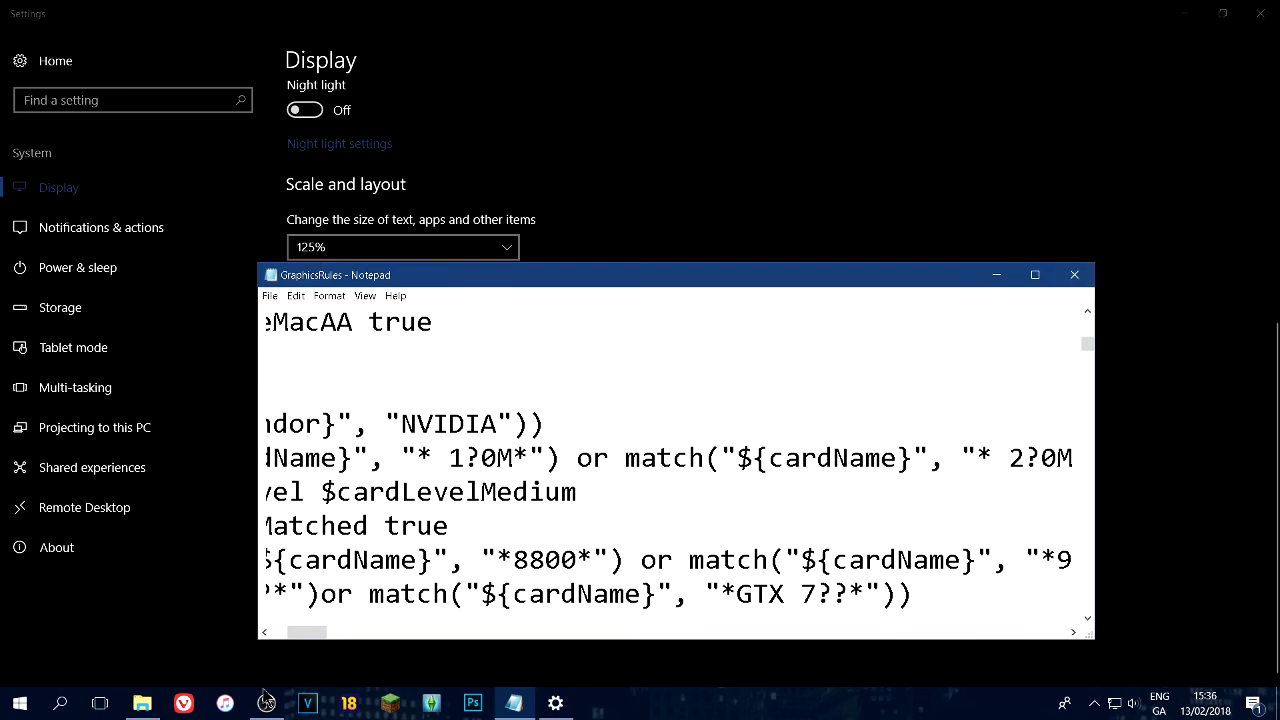
# Save the edited GraphicsRules file, and close it along with the Settings window.
pyautogui.moveTo(318, 630); pyautogui.dragTo(277, 640)
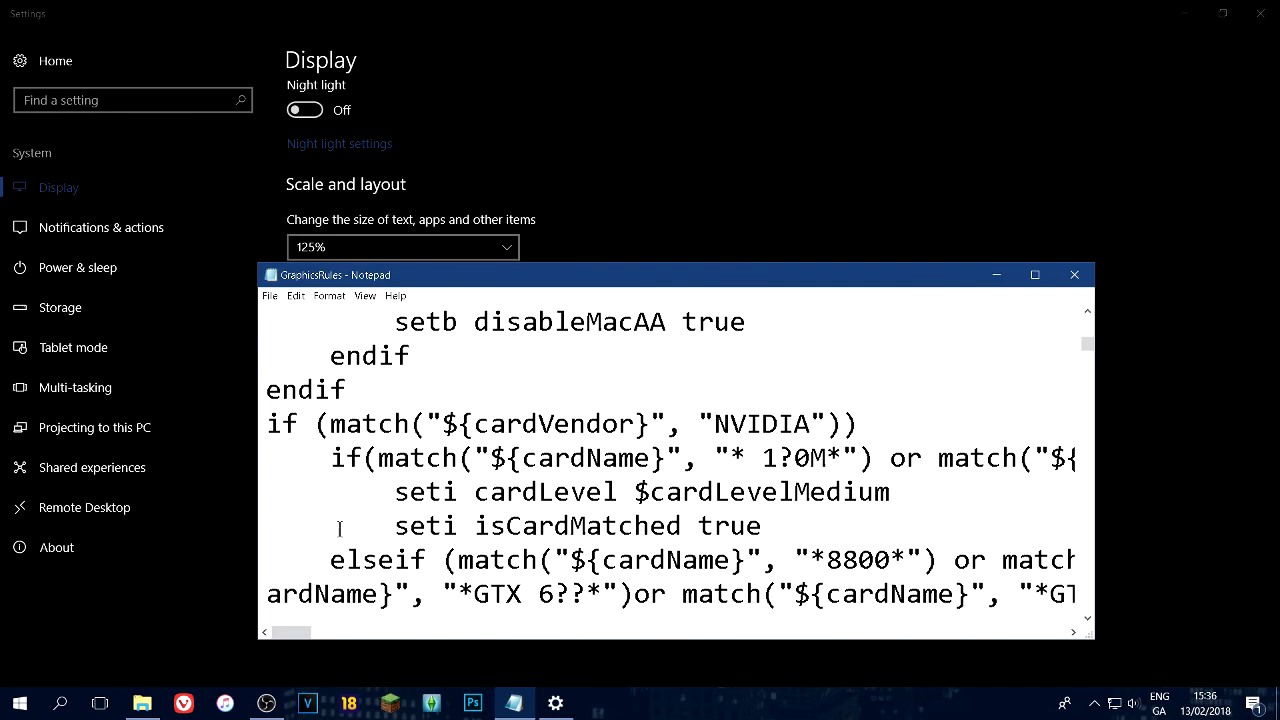
pyautogui.click(277, 301)
pyautogui.click(329, 346)
pyautogui.click(1093, 283)
pyautogui.hotkey('alt', 'F4')
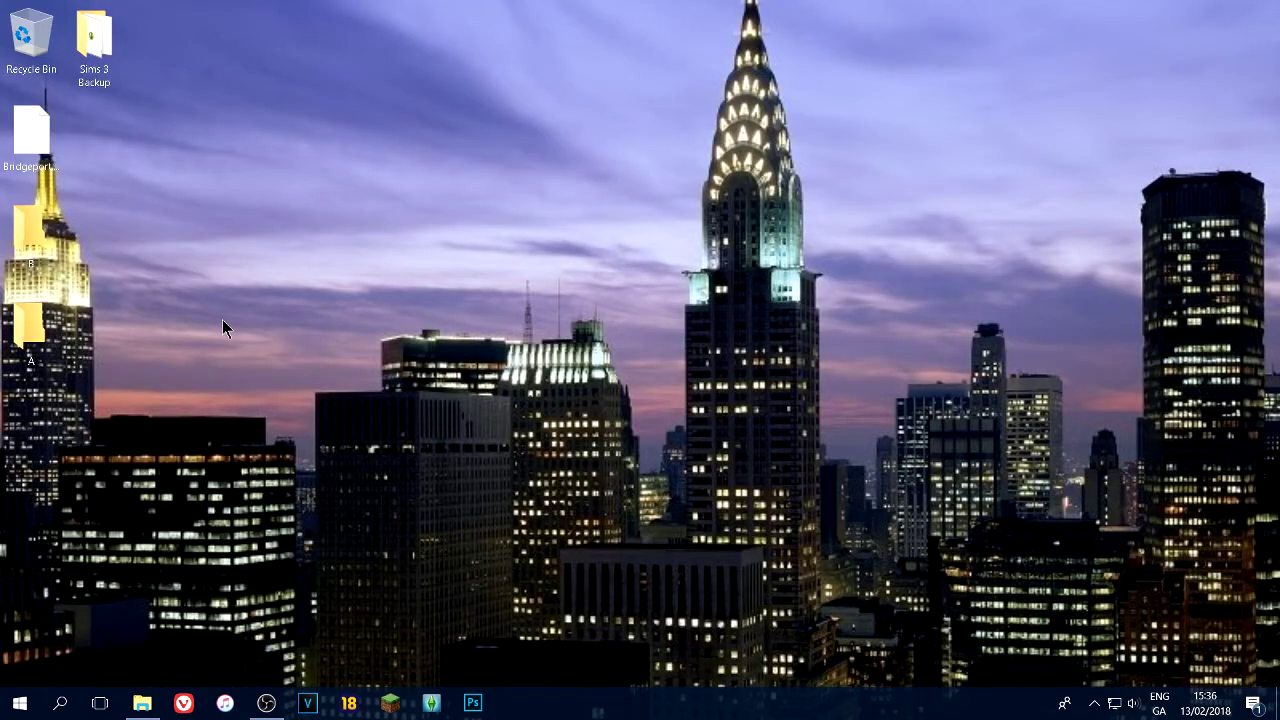
# Open folder B on the desktop and look through the card list in its GraphicsCards file.
pyautogui.doubleClick(38, 238)
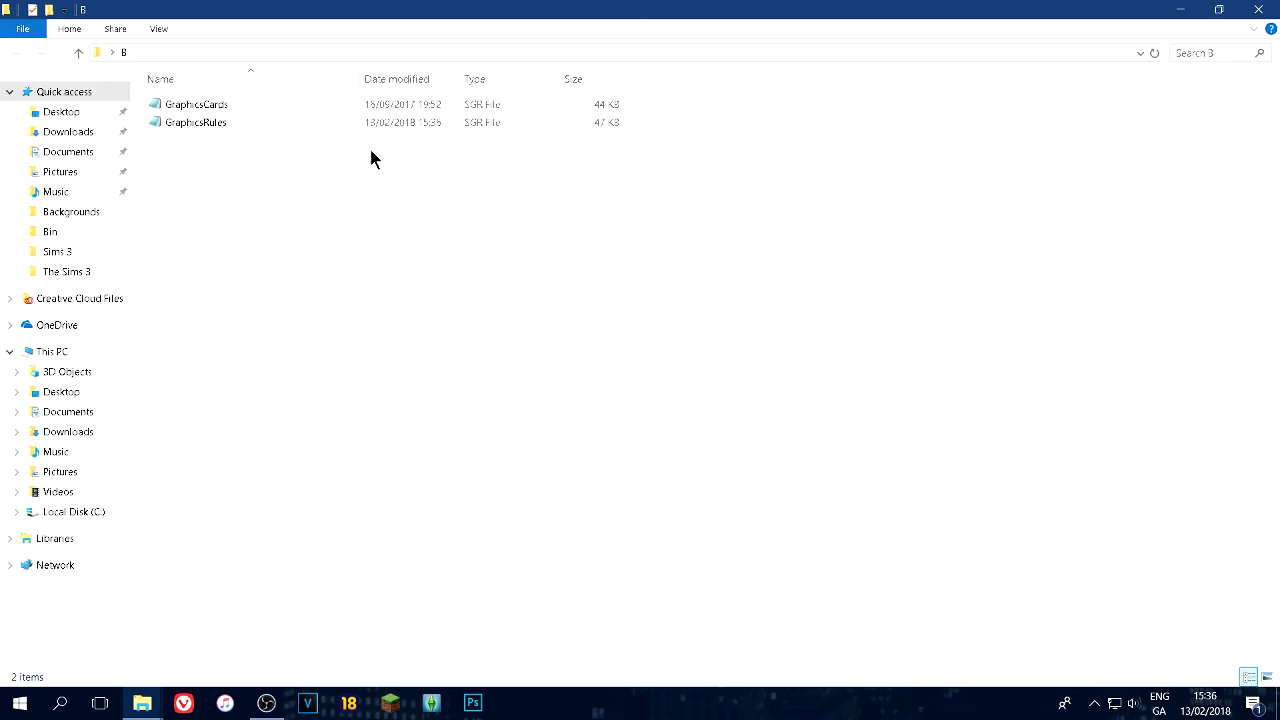
pyautogui.click(451, 109)
pyautogui.doubleClick(450, 108)
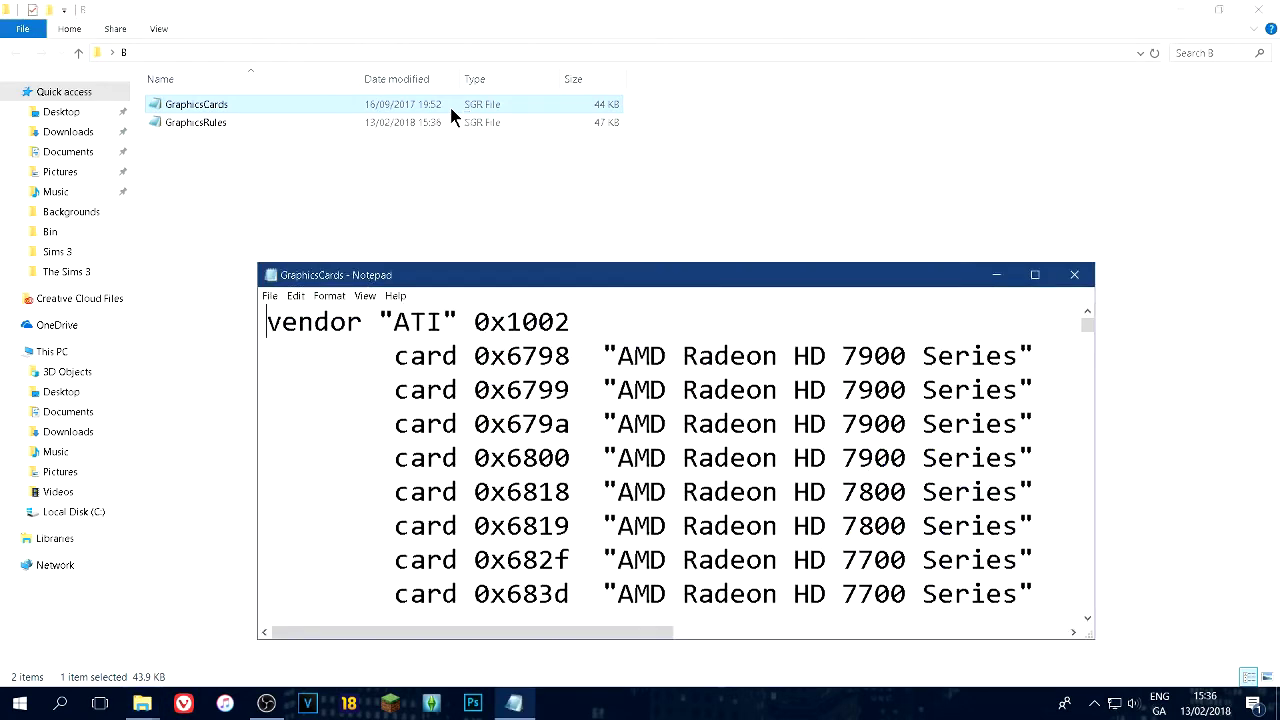
pyautogui.scroll(-5, 727, 452)
pyautogui.scroll(6, 729, 452)
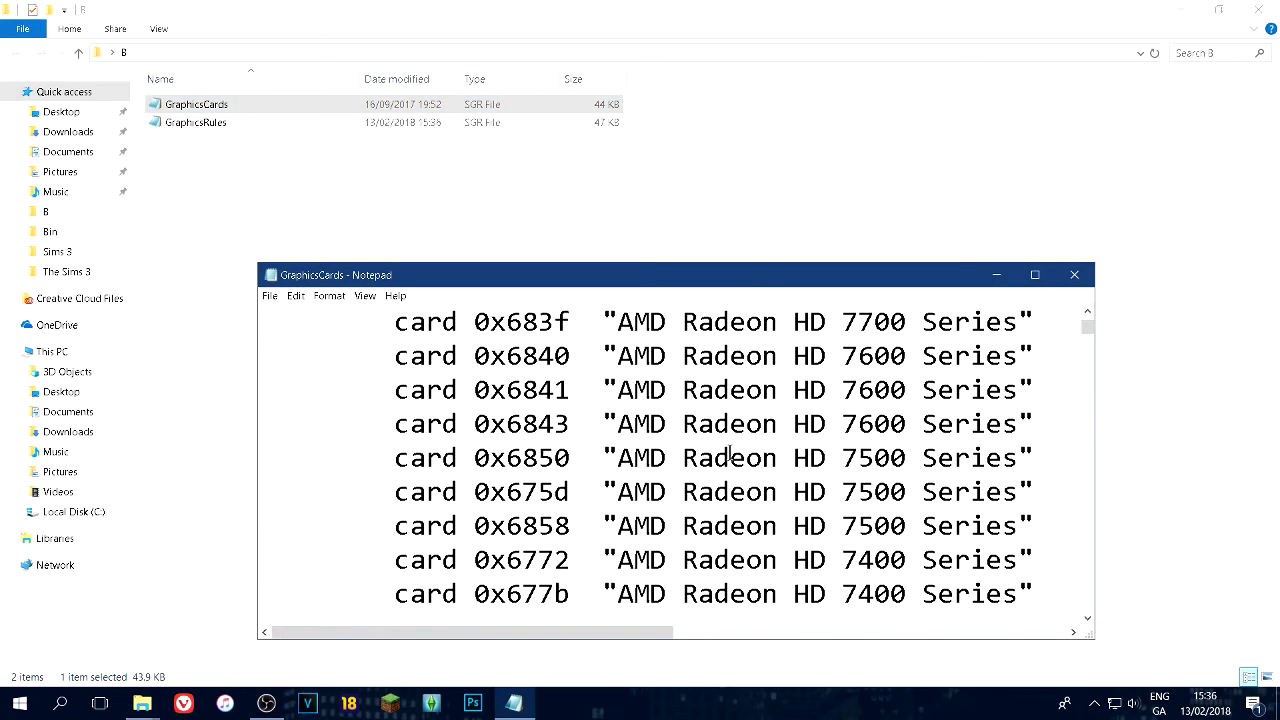
pyautogui.scroll(-20, 880, 410)
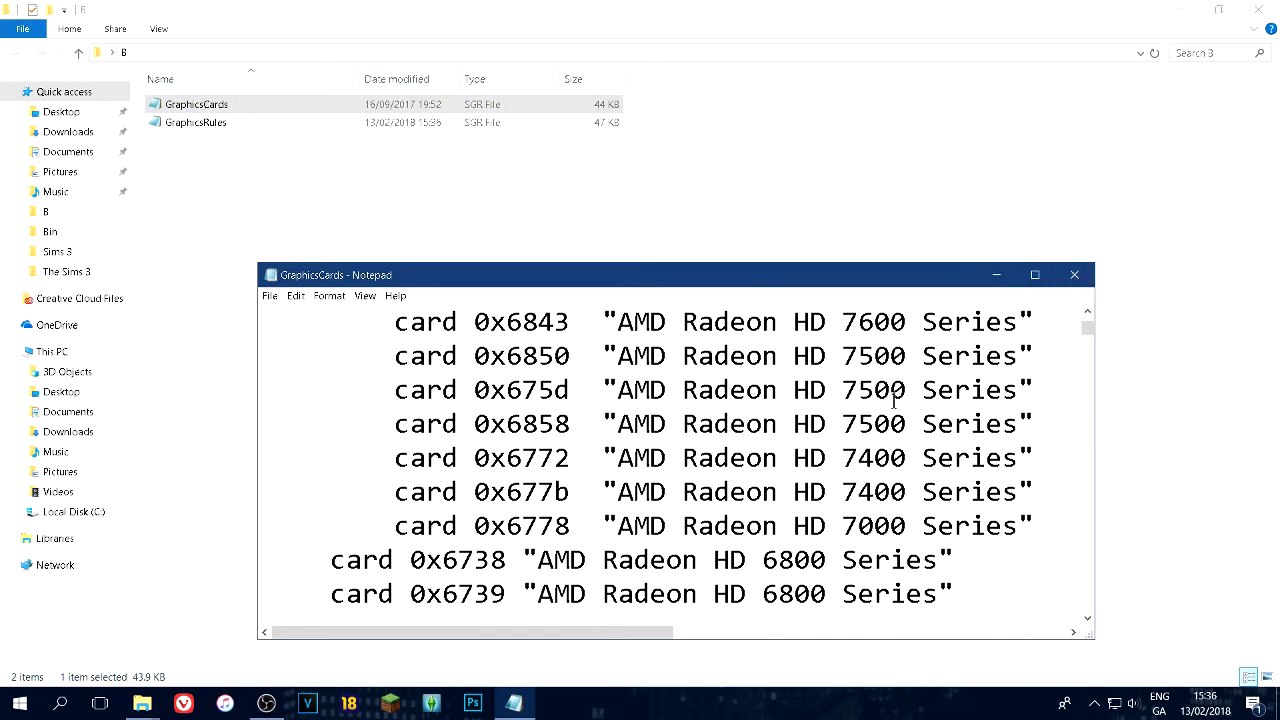
pyautogui.scroll(-20, 880, 413)
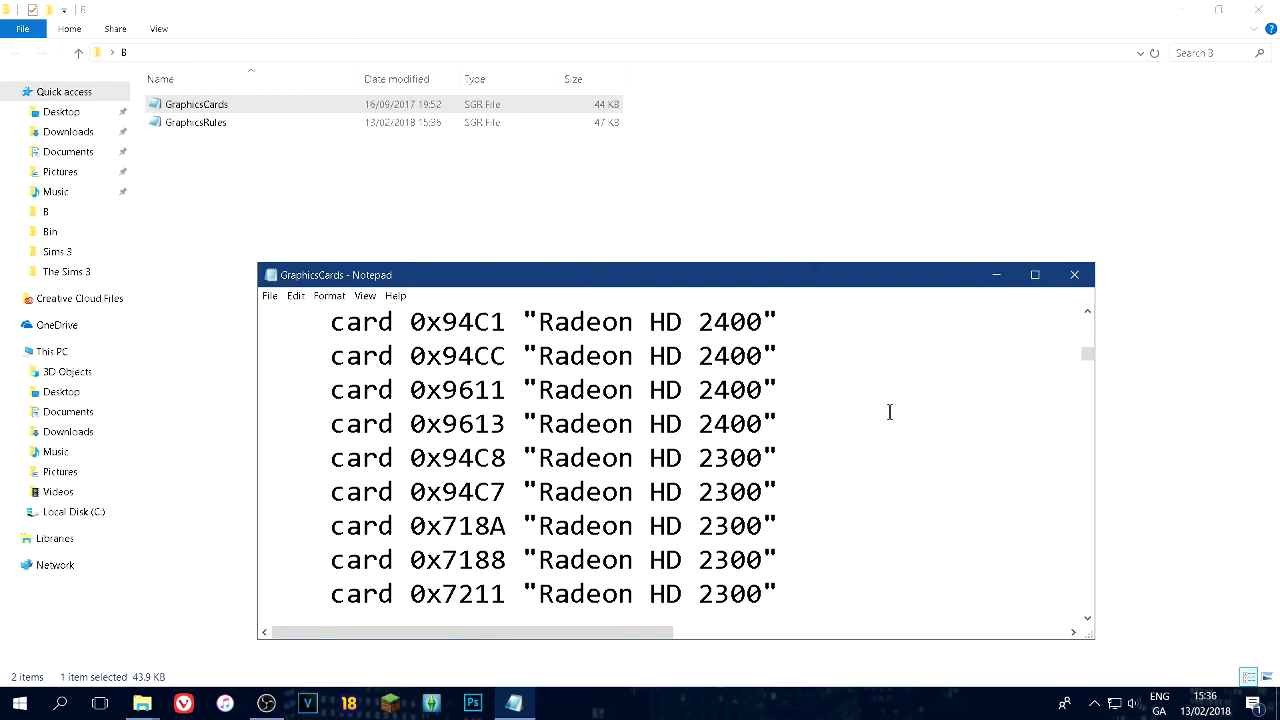
pyautogui.scroll(-5, 913, 403)
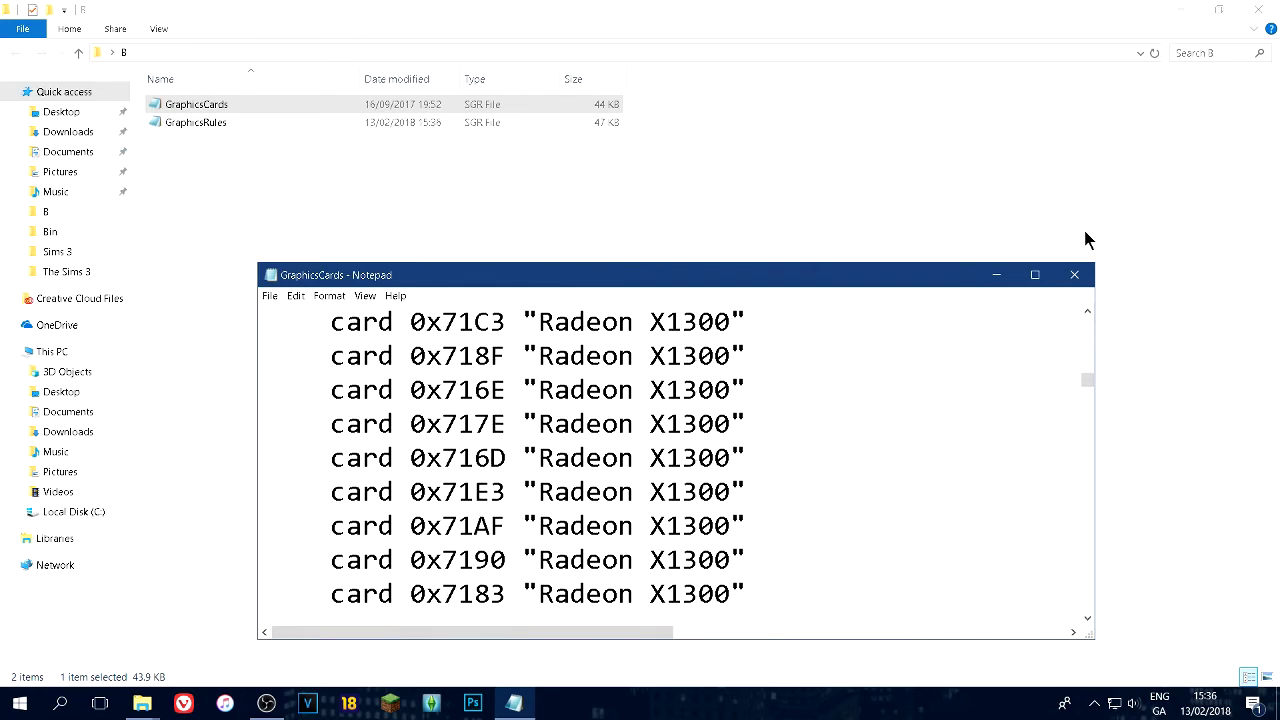
pyautogui.click(1074, 274)
# Reopen the GraphicsRules file in folder B for a check and close it again.
pyautogui.click(470, 124)
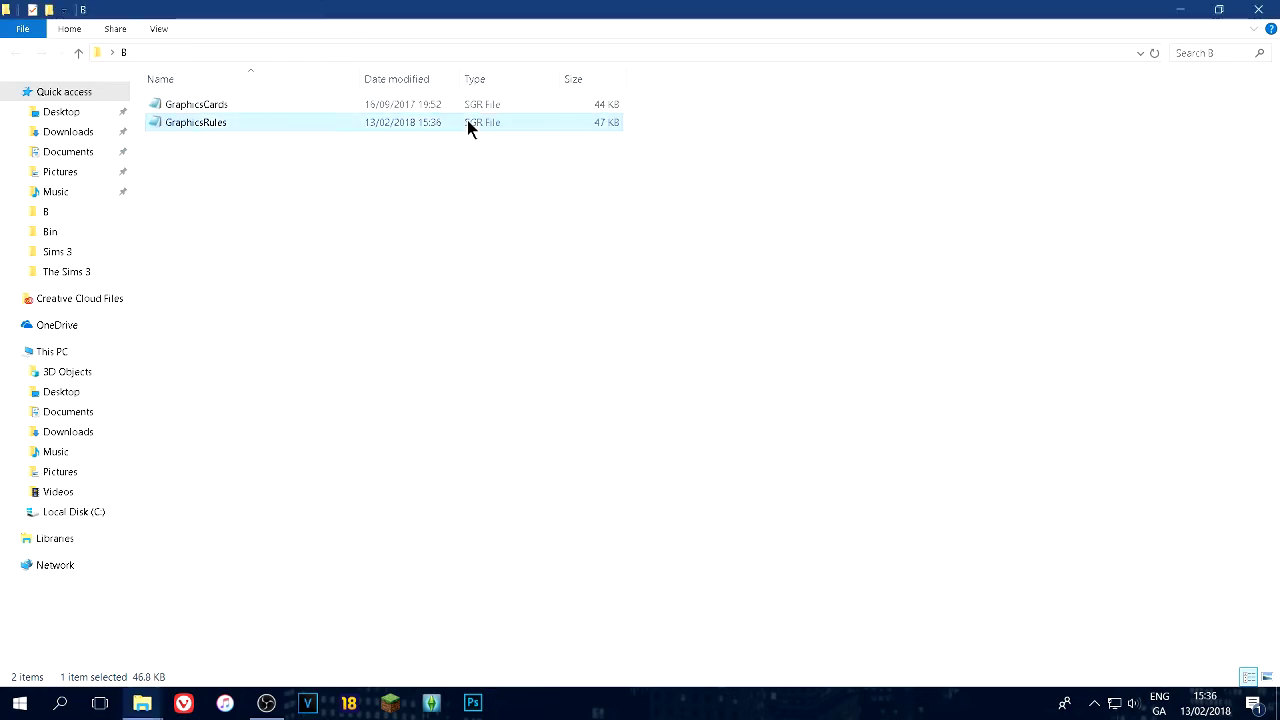
pyautogui.doubleClick(470, 124)
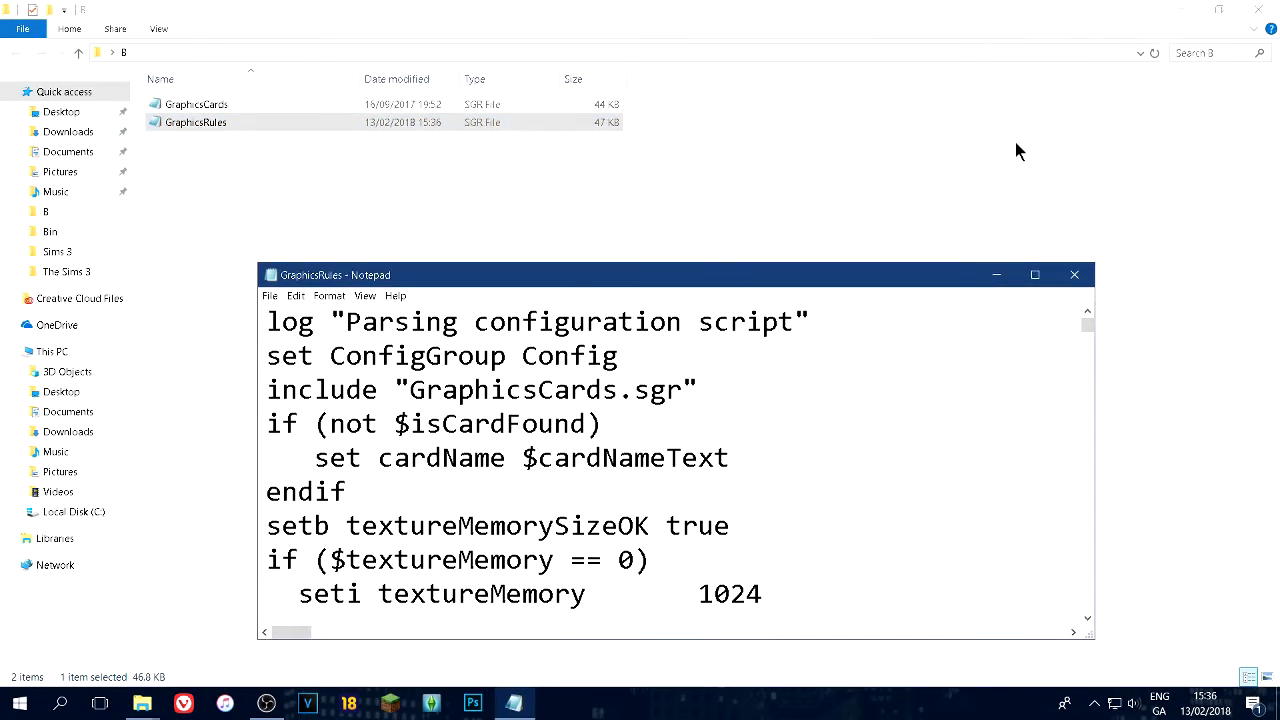
pyautogui.click(1074, 274)
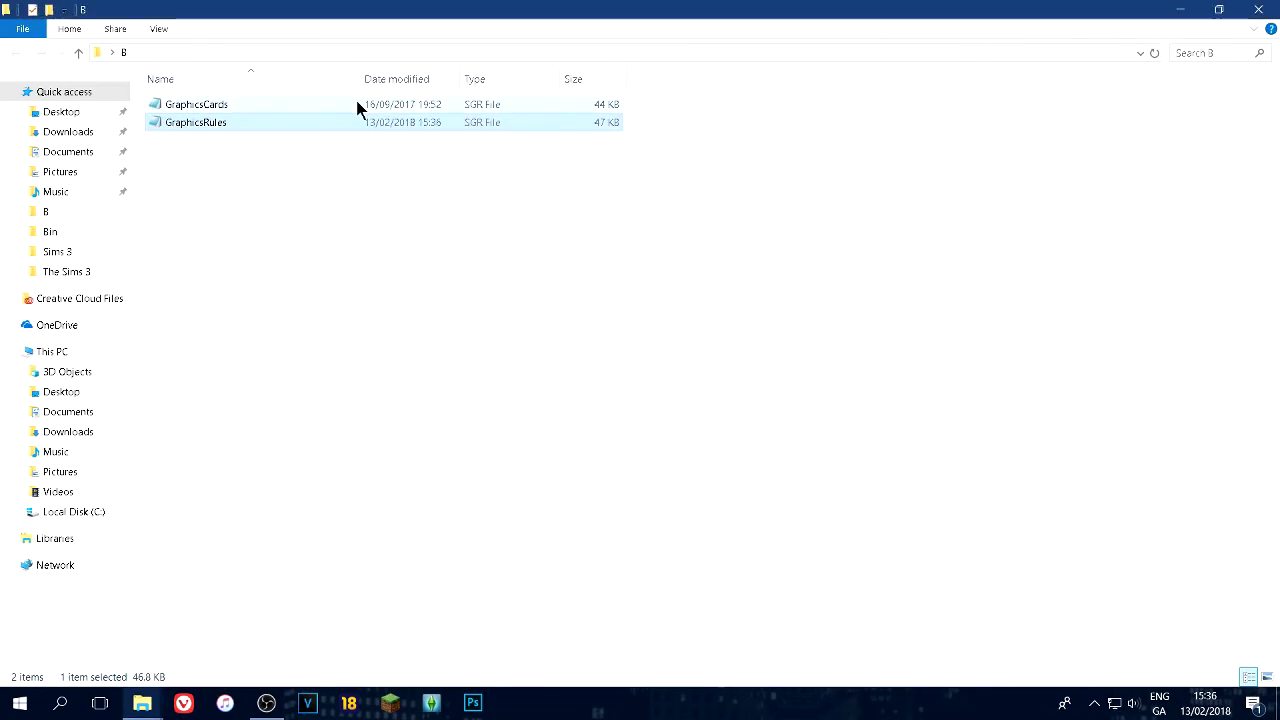
# Copy both SGR files from folder B and open the Electronic Arts folder in Program Files (x86) on drive C.
pyautogui.hotkey('ctrl', 'a')
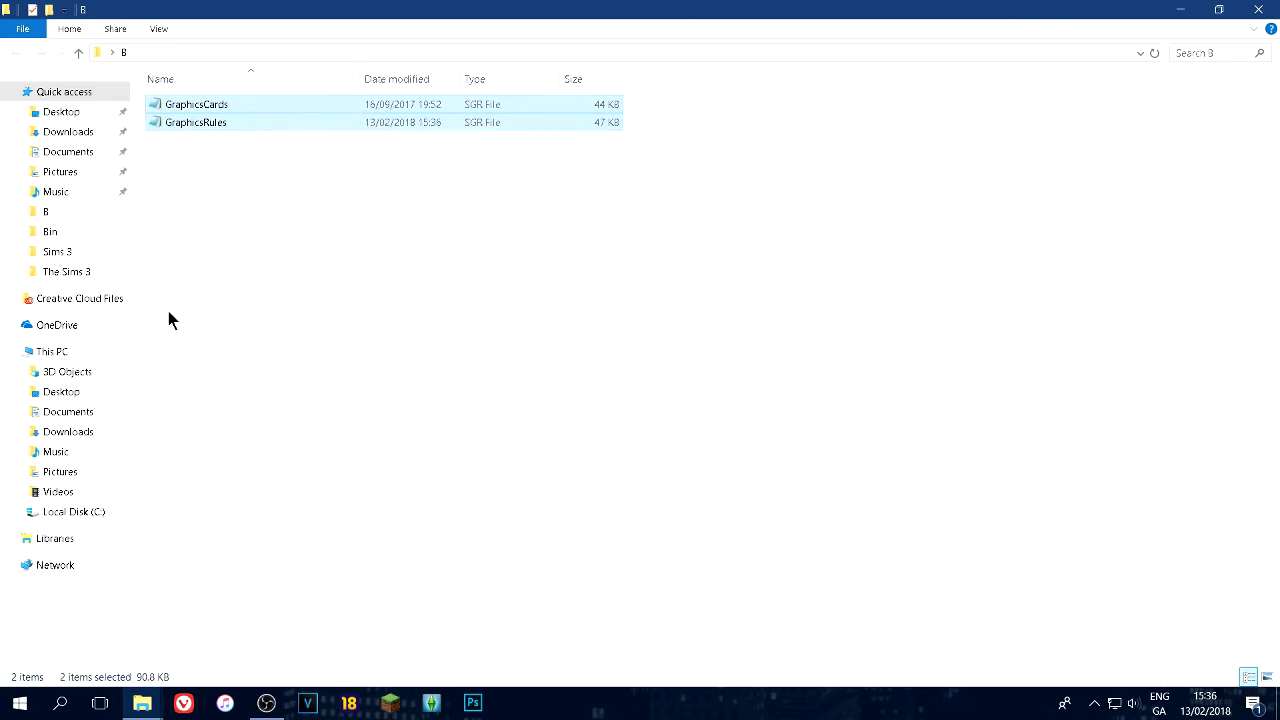
pyautogui.click(90, 513)
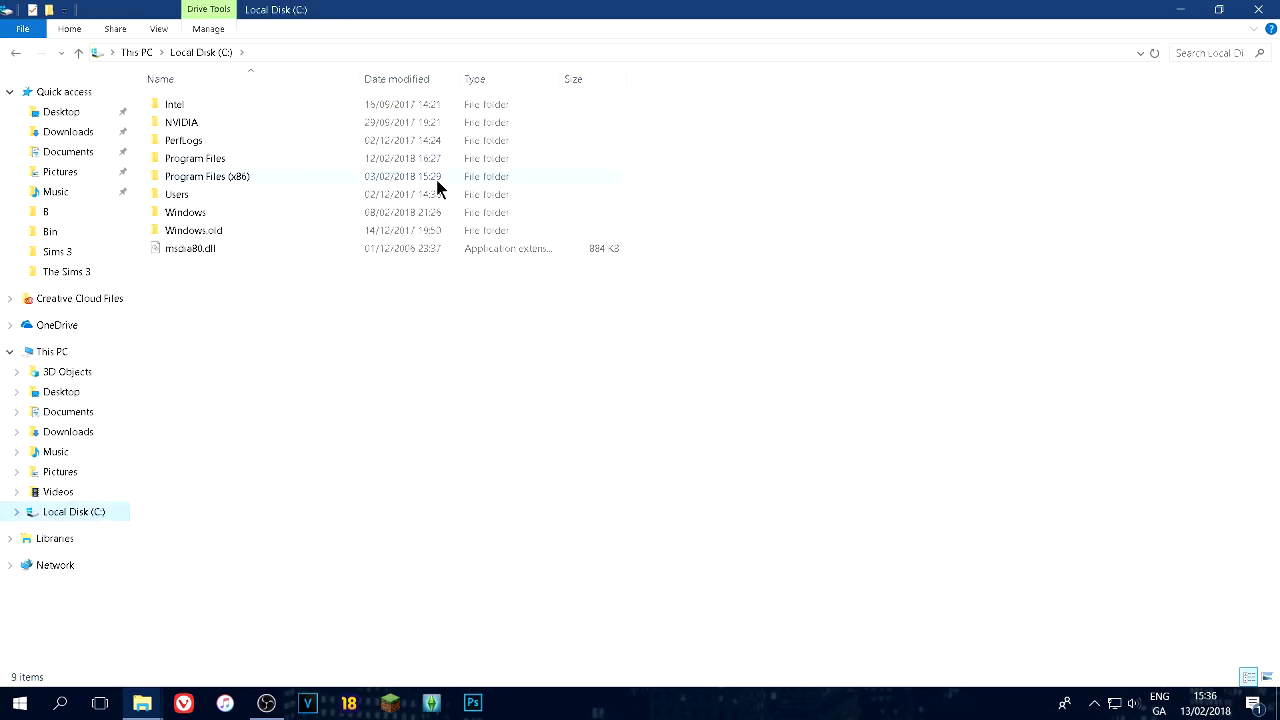
pyautogui.click(436, 185)
pyautogui.doubleClick(436, 185)
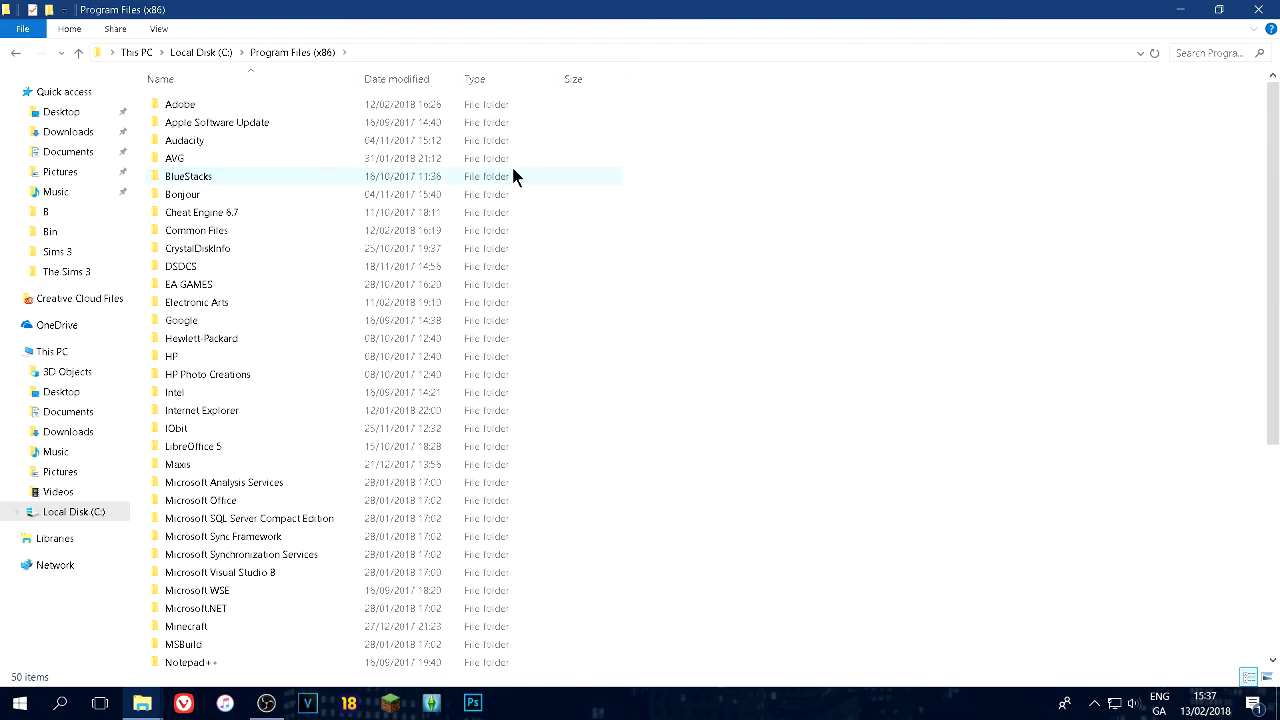
pyautogui.press('e')
pyautogui.press('e')
pyautogui.press('Return')
# Paste the copied files into the The Sims 3\Game\Bin folder, replacing the existing GraphicsCards and GraphicsRules files.
pyautogui.click(488, 122)
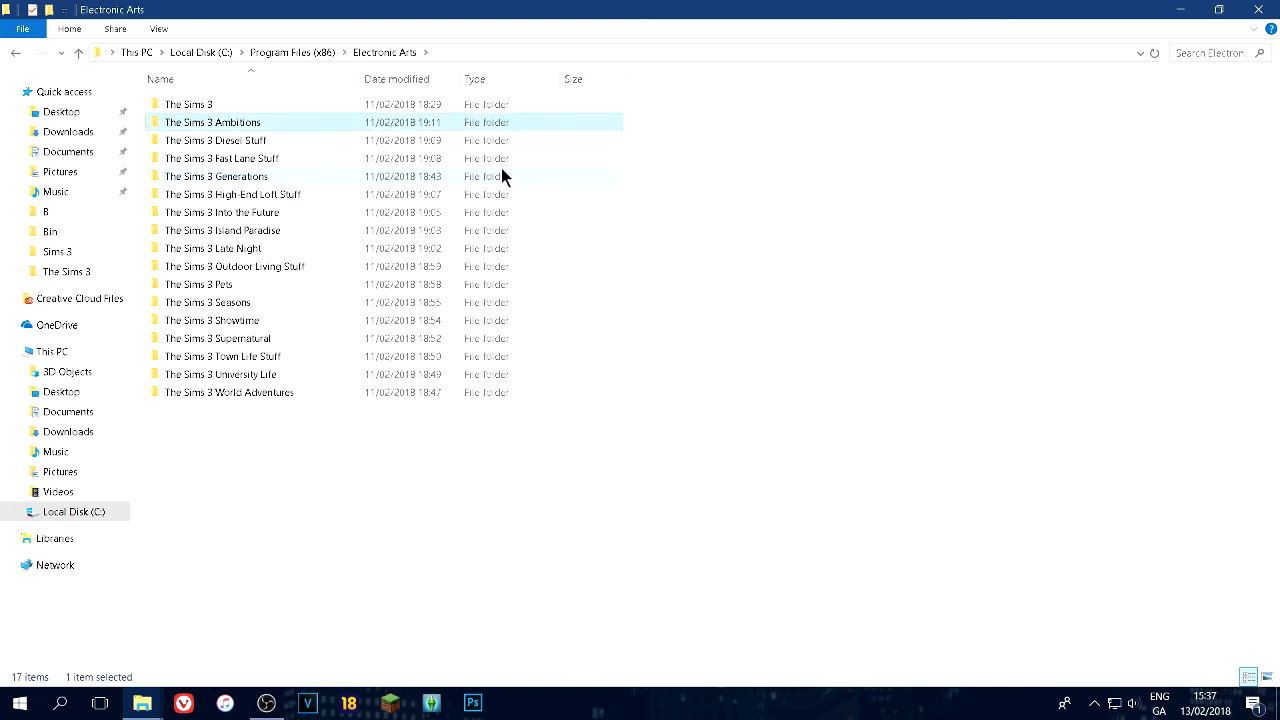
pyautogui.press('Up')
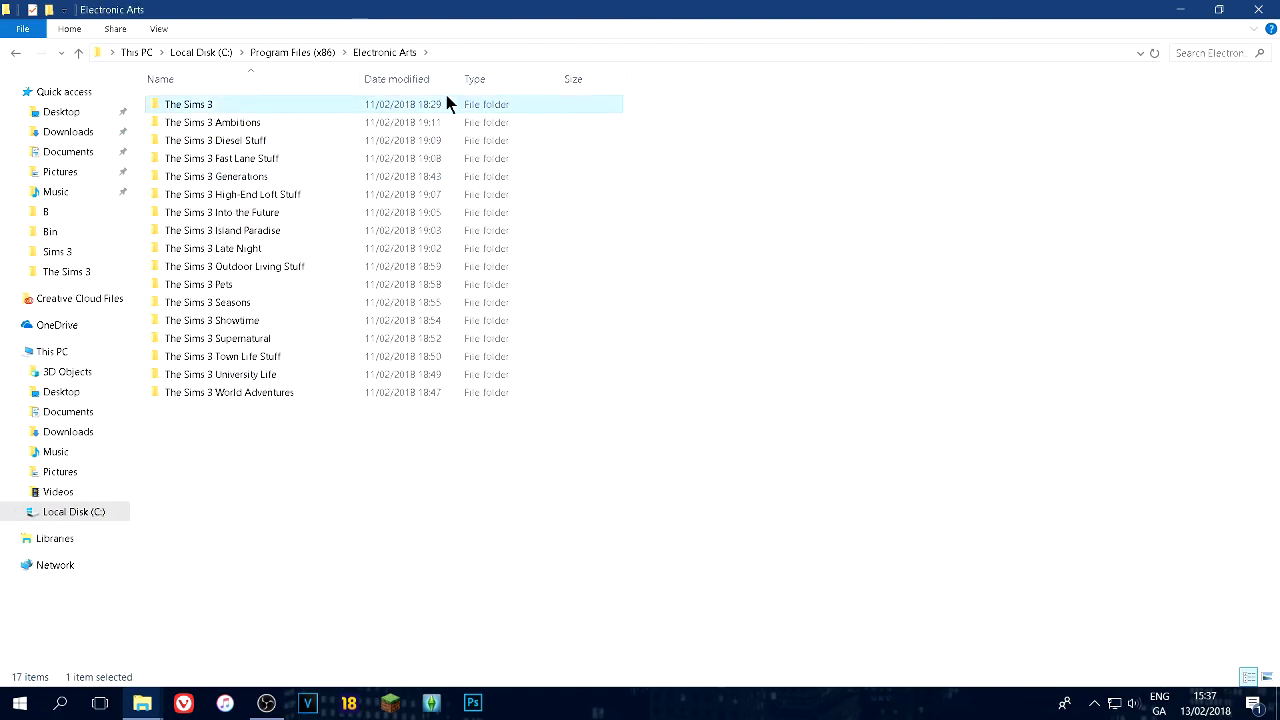
pyautogui.press('Return')
pyautogui.click(427, 122)
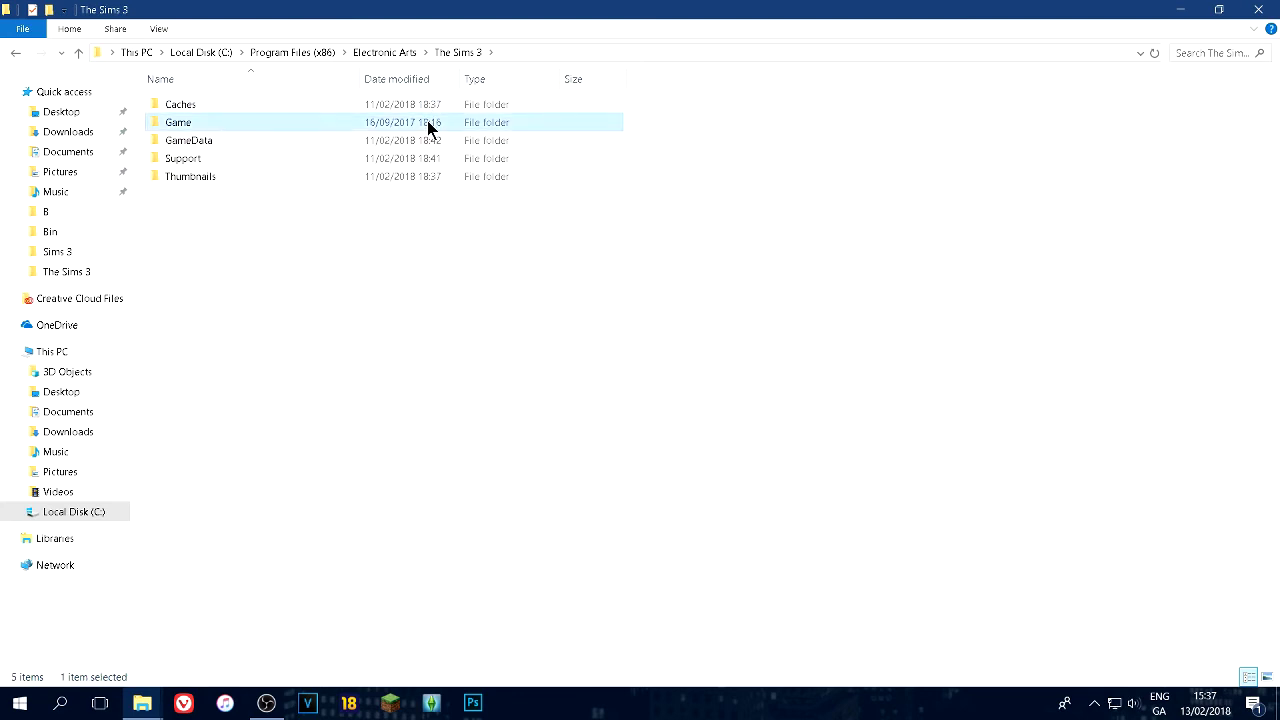
pyautogui.press('Return')
pyautogui.click(437, 104)
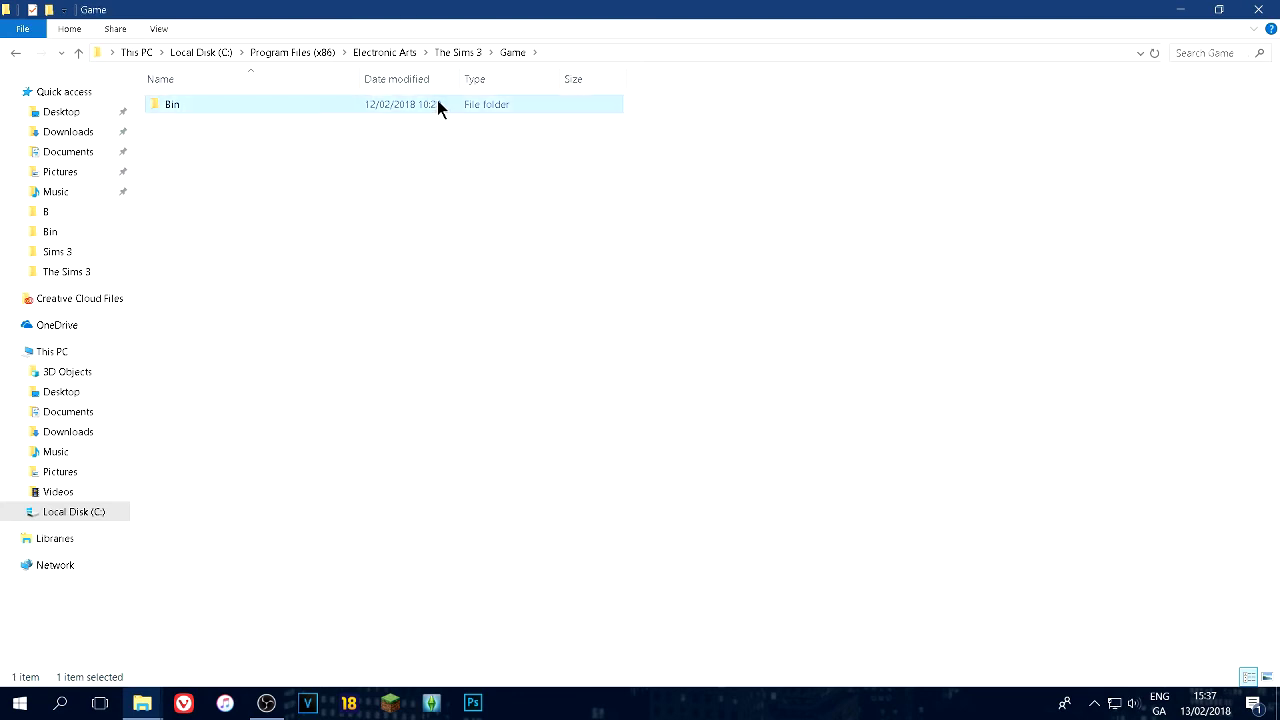
pyautogui.press('Return')
pyautogui.hotkey('ctrl', 'v')
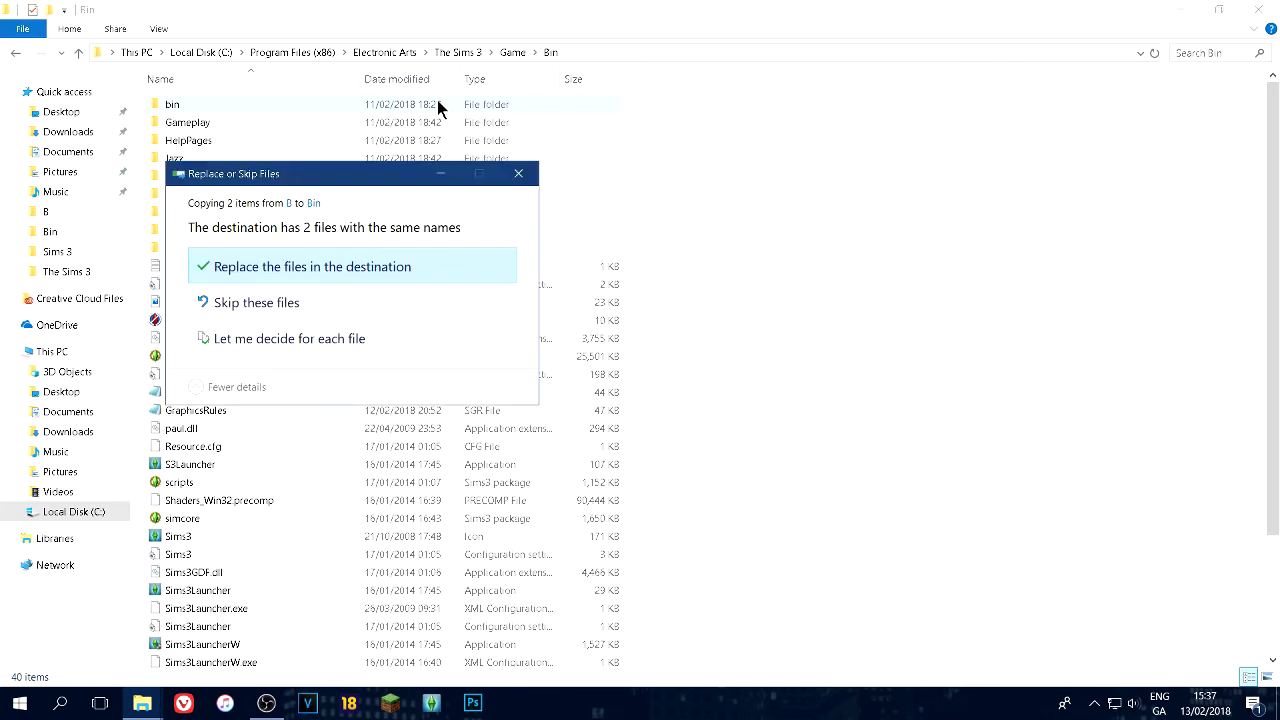
pyautogui.click(368, 270)
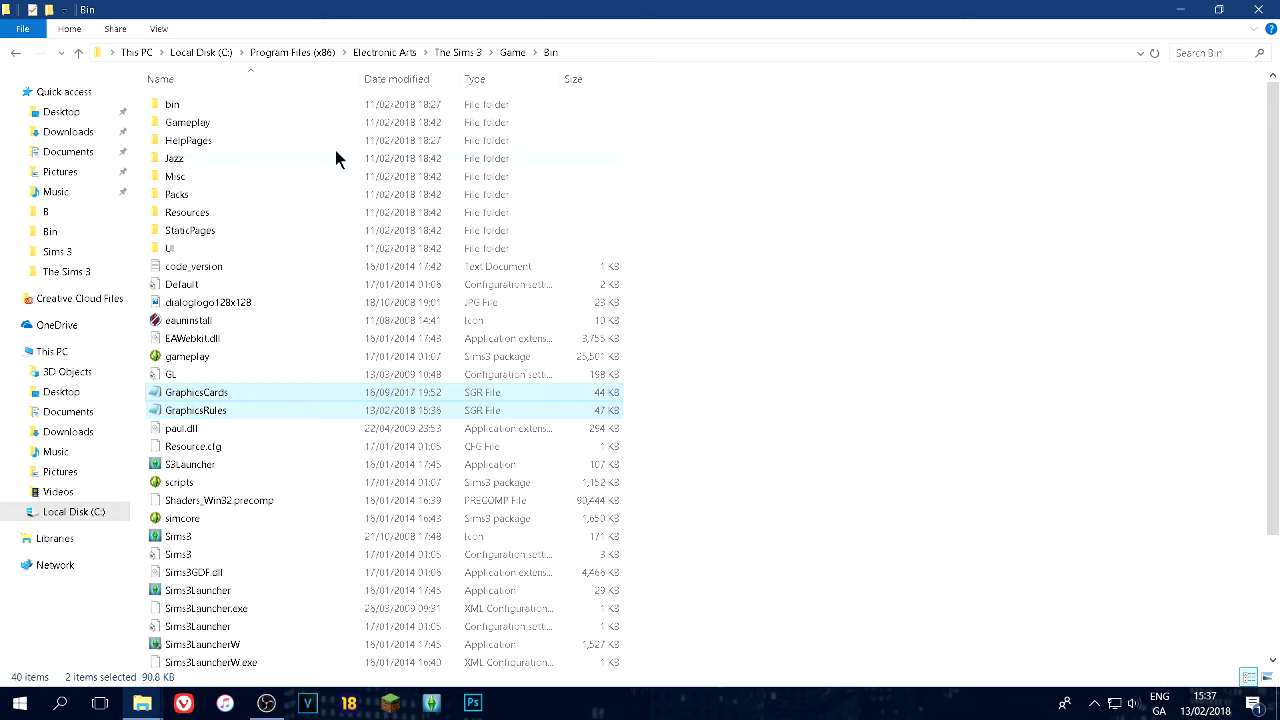
pyautogui.click(1017, 160)
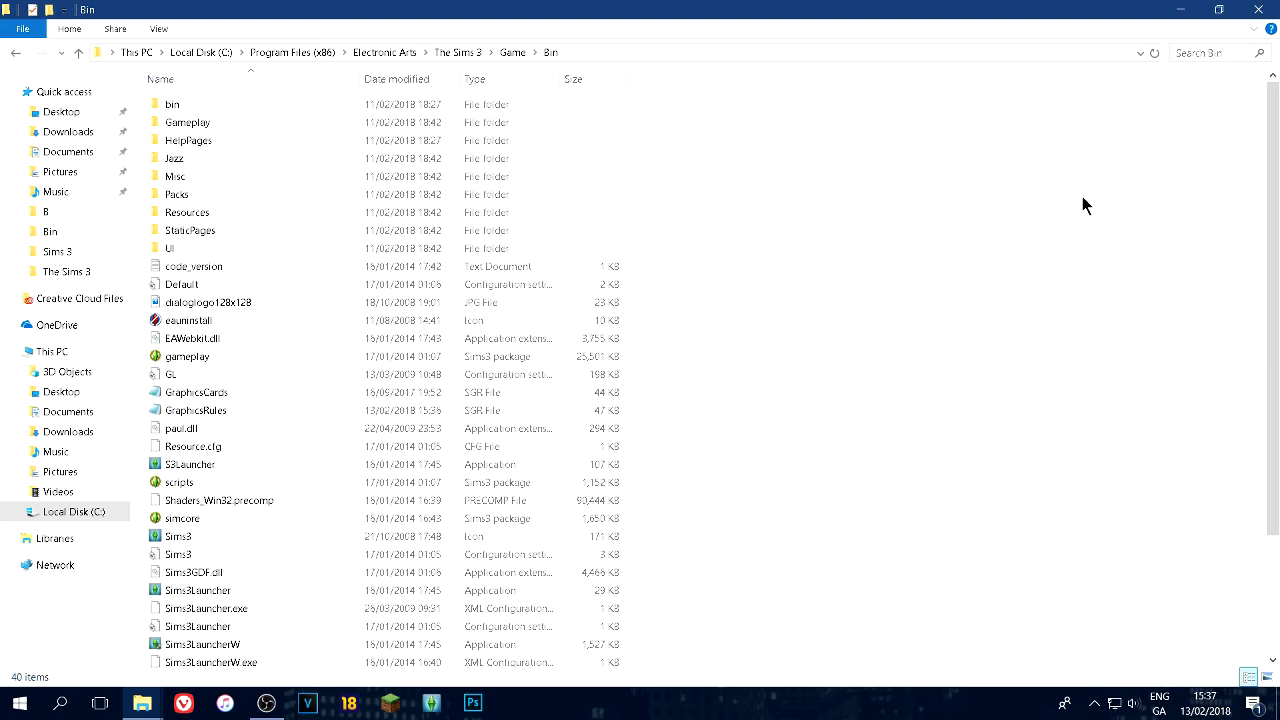
# Close the Bin folder, and open the GraphicsCards file from folder B on the desktop.
pyautogui.click(1258, 9)
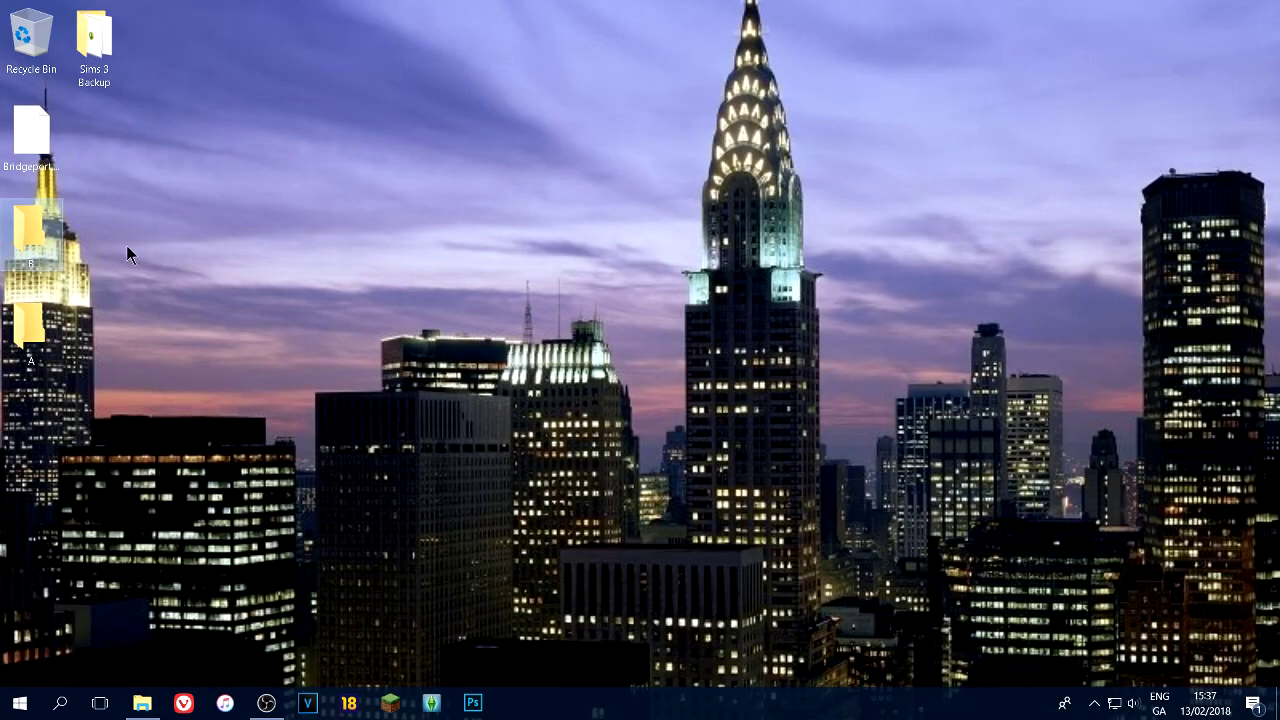
pyautogui.click(16, 311)
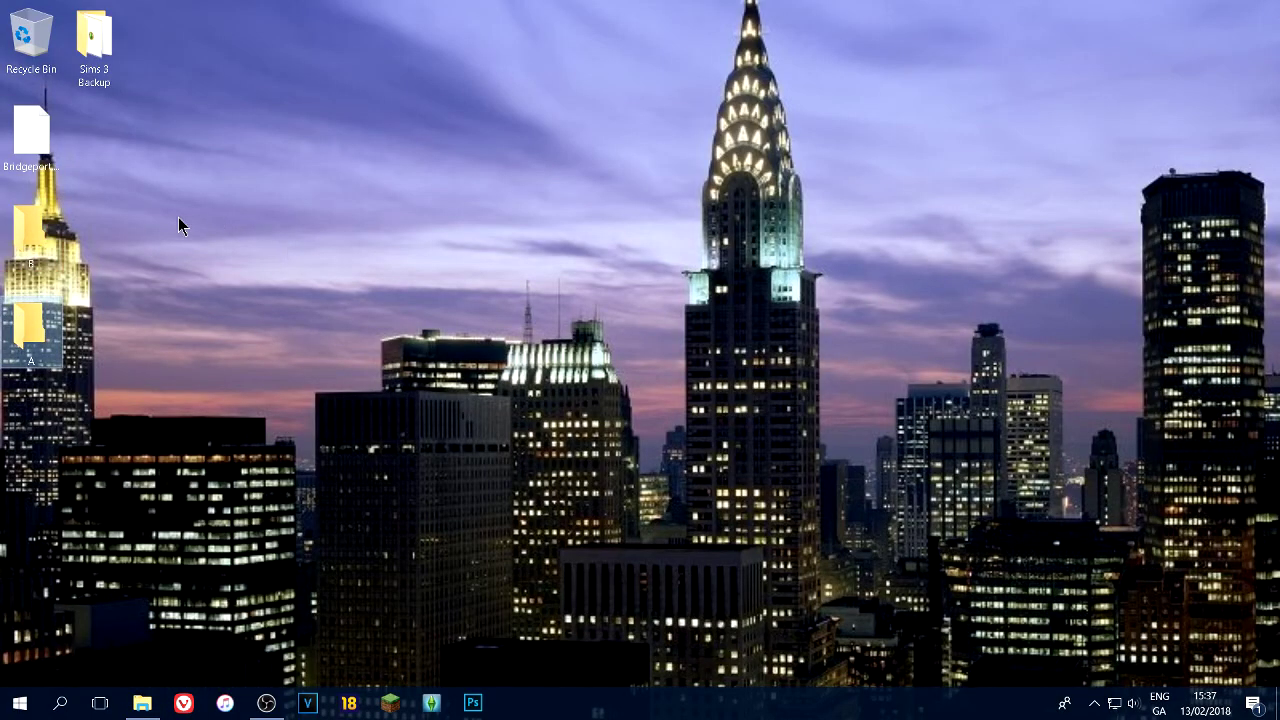
pyautogui.click(30, 225)
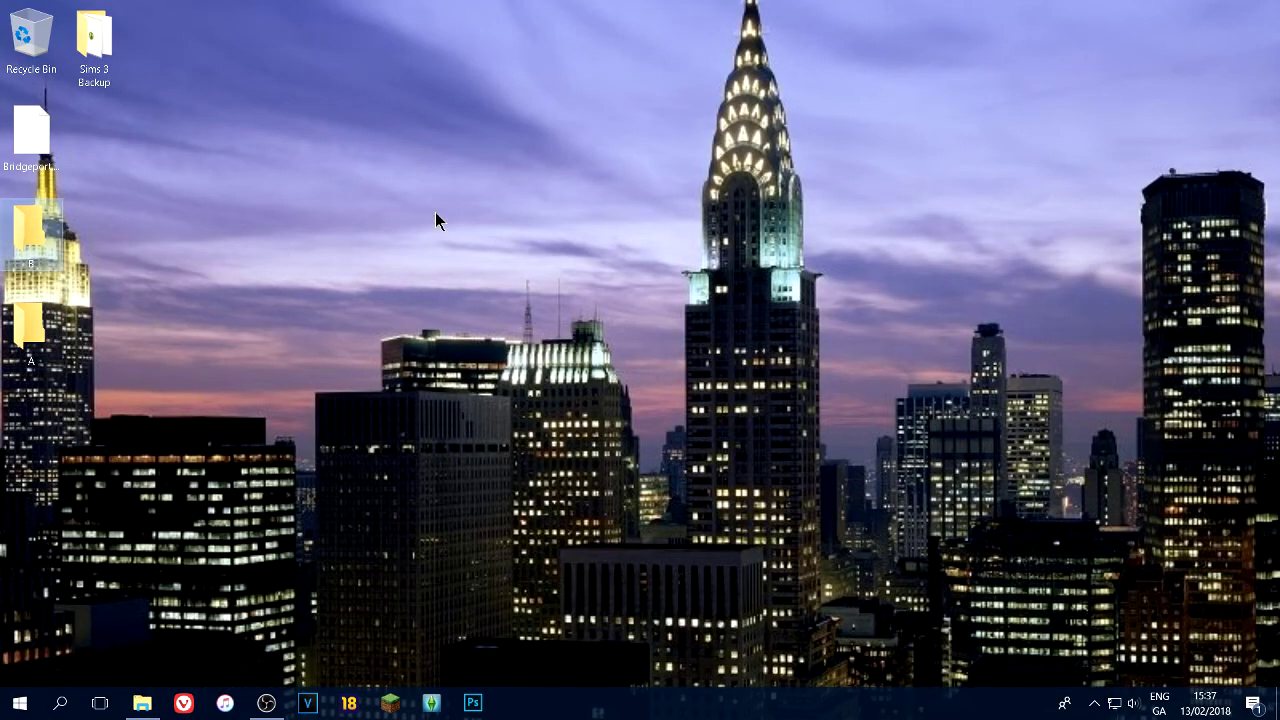
pyautogui.press('Return')
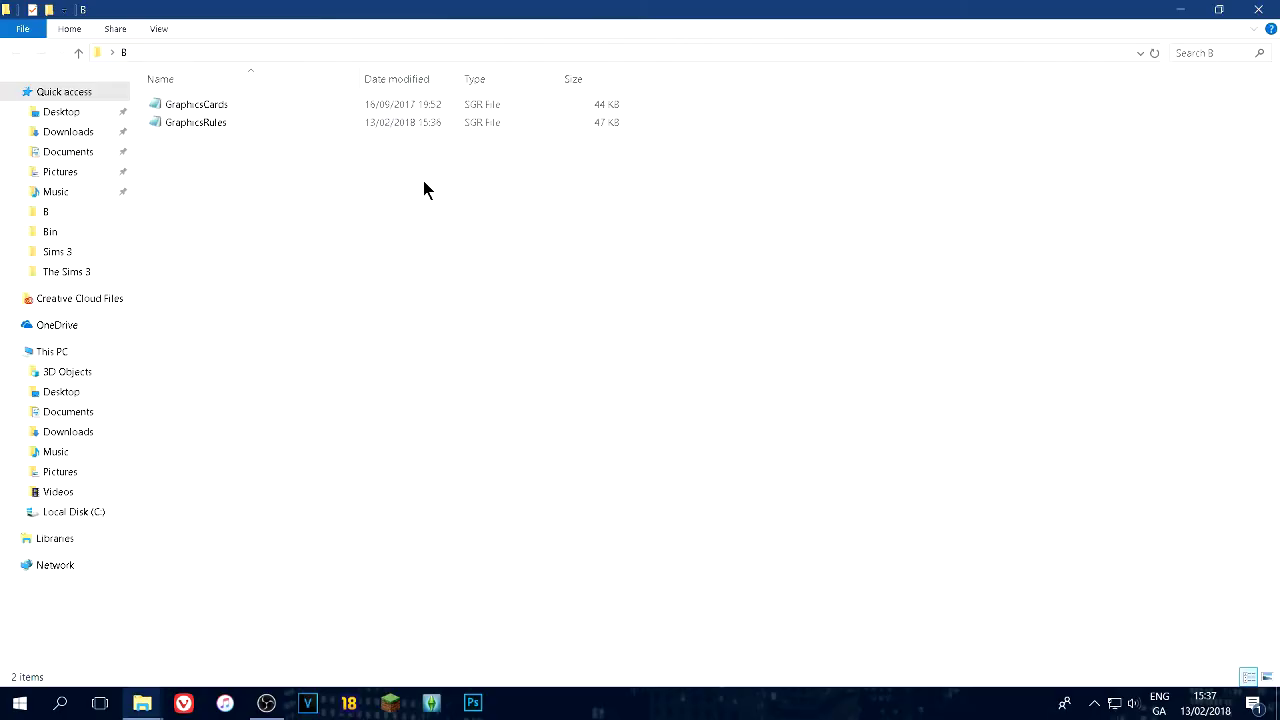
pyautogui.click(407, 104)
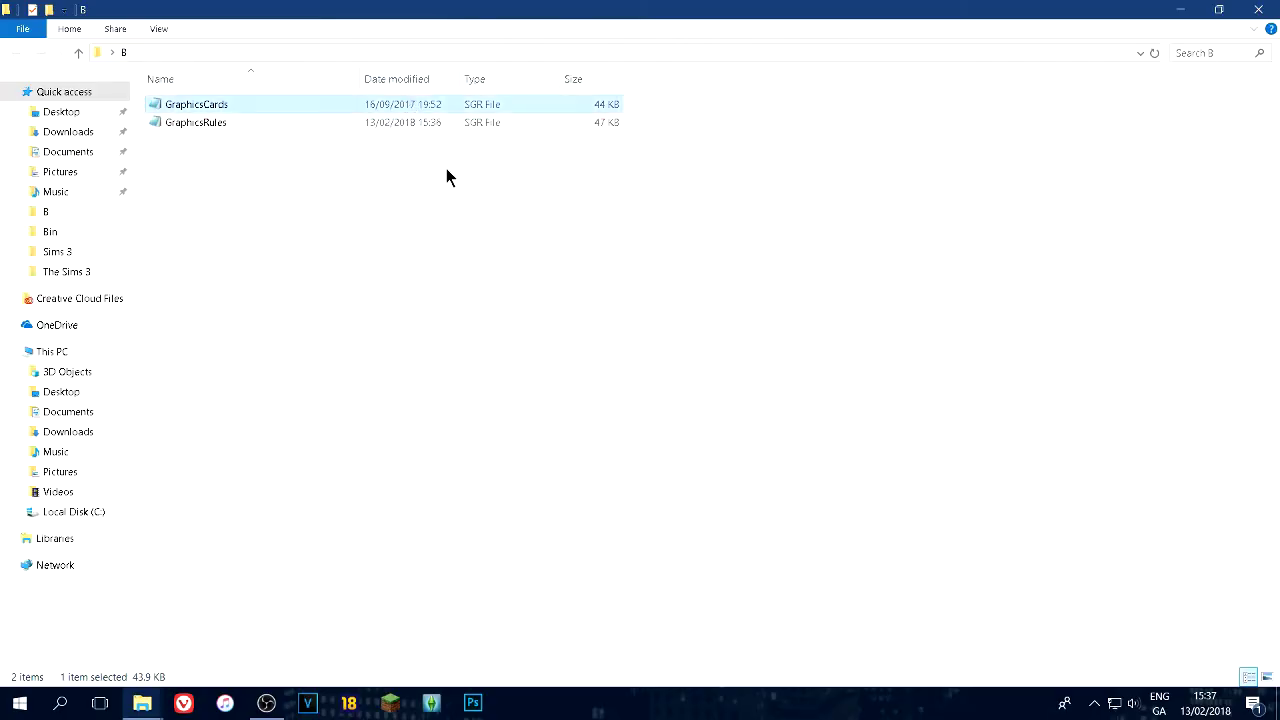
pyautogui.click(417, 124)
pyautogui.click(446, 104)
pyautogui.press('Return')
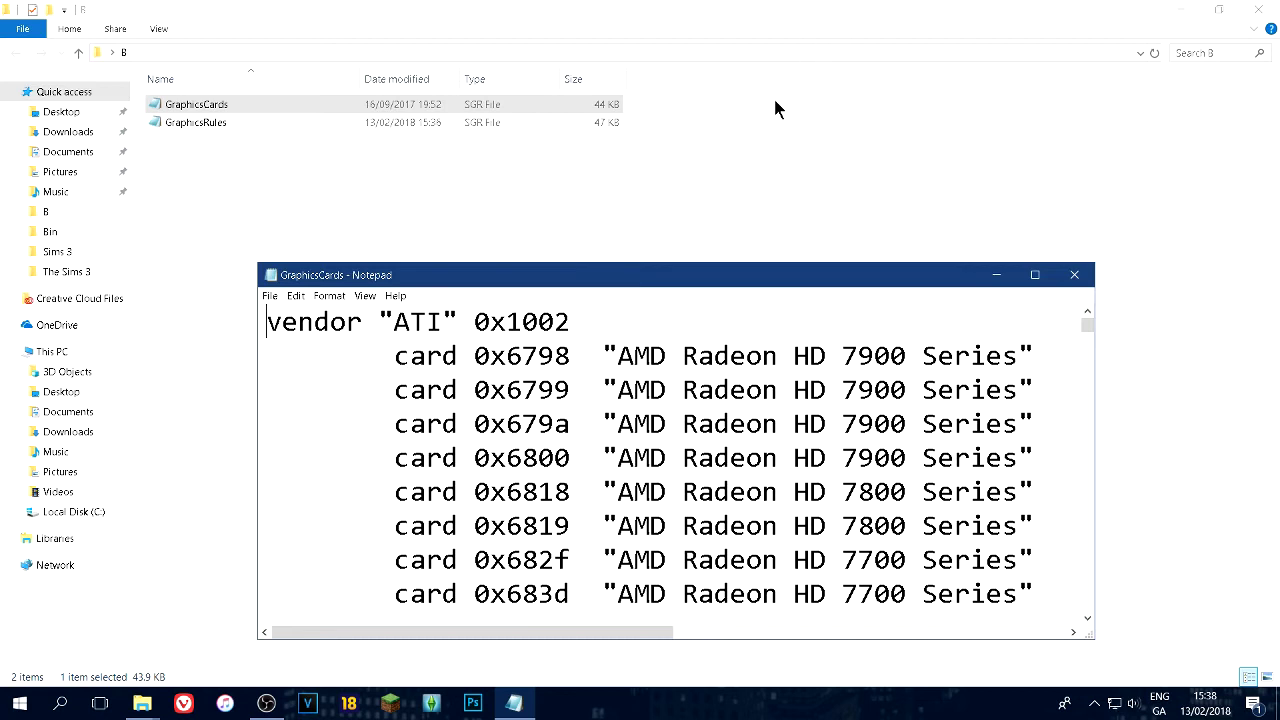
# Add an indented line directly below the ATI vendor line reading: card 0x4216 "AMD Radeon RX 560.
pyautogui.click(595, 318)
pyautogui.press('Return')
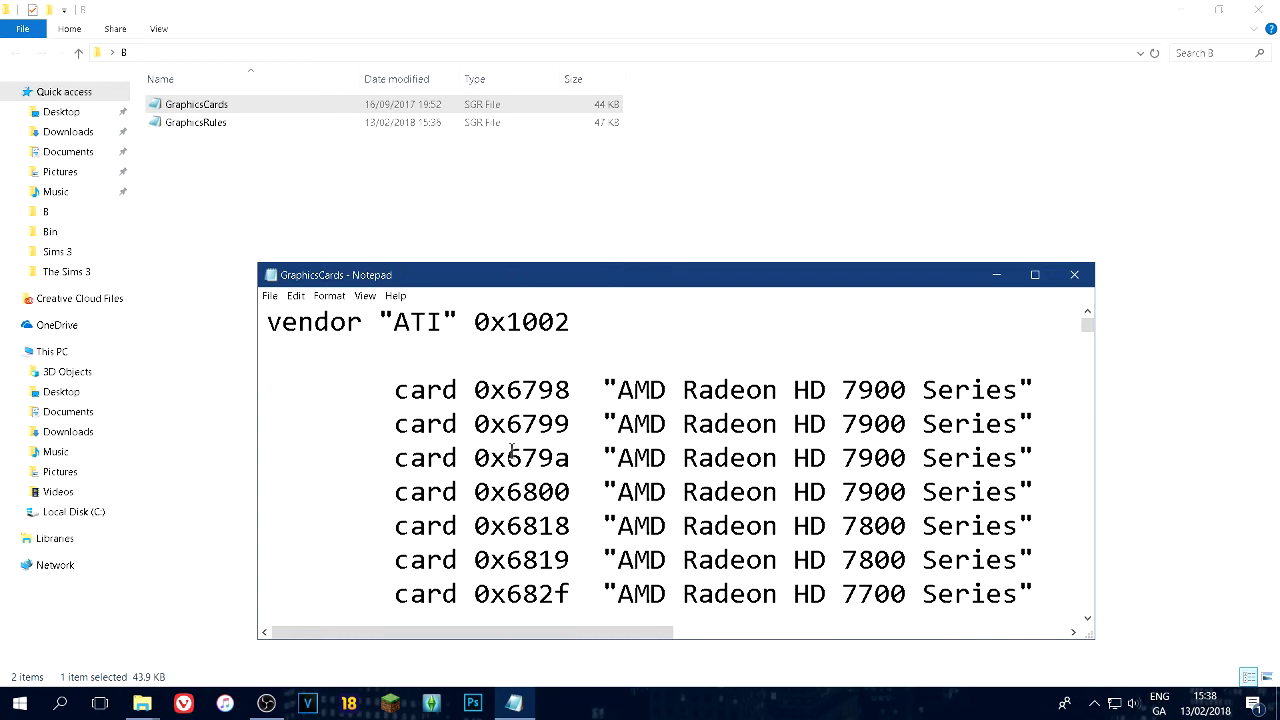
pyautogui.write('c')
pyautogui.press('BackSpace')
pyautogui.press('Tab')
pyautogui.write('card 0x4')
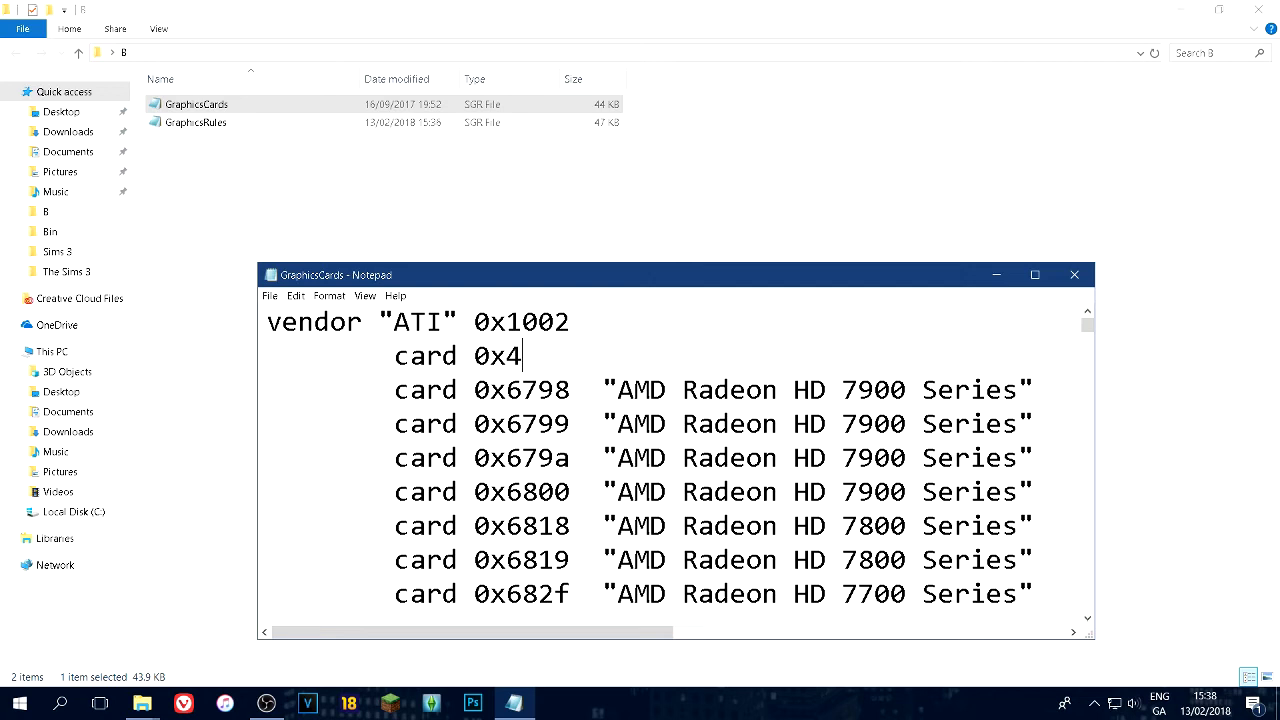
pyautogui.write('216 "AMD')
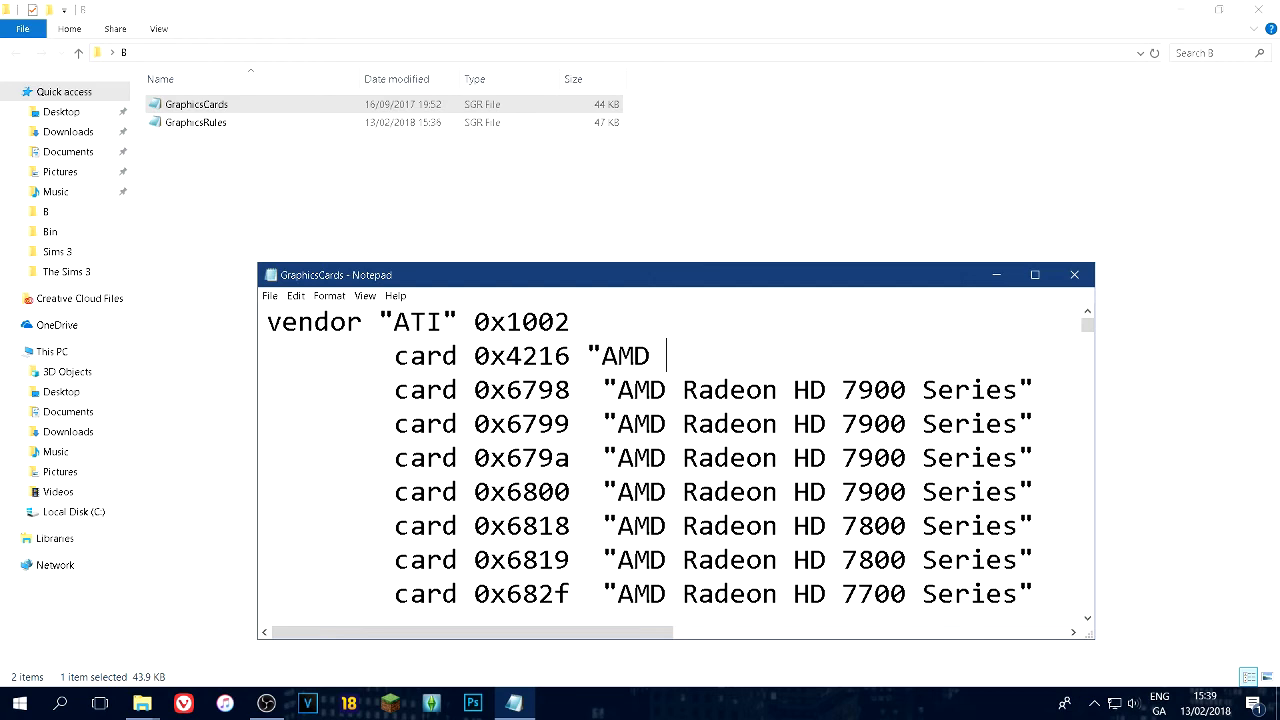
pyautogui.write('Radeon')
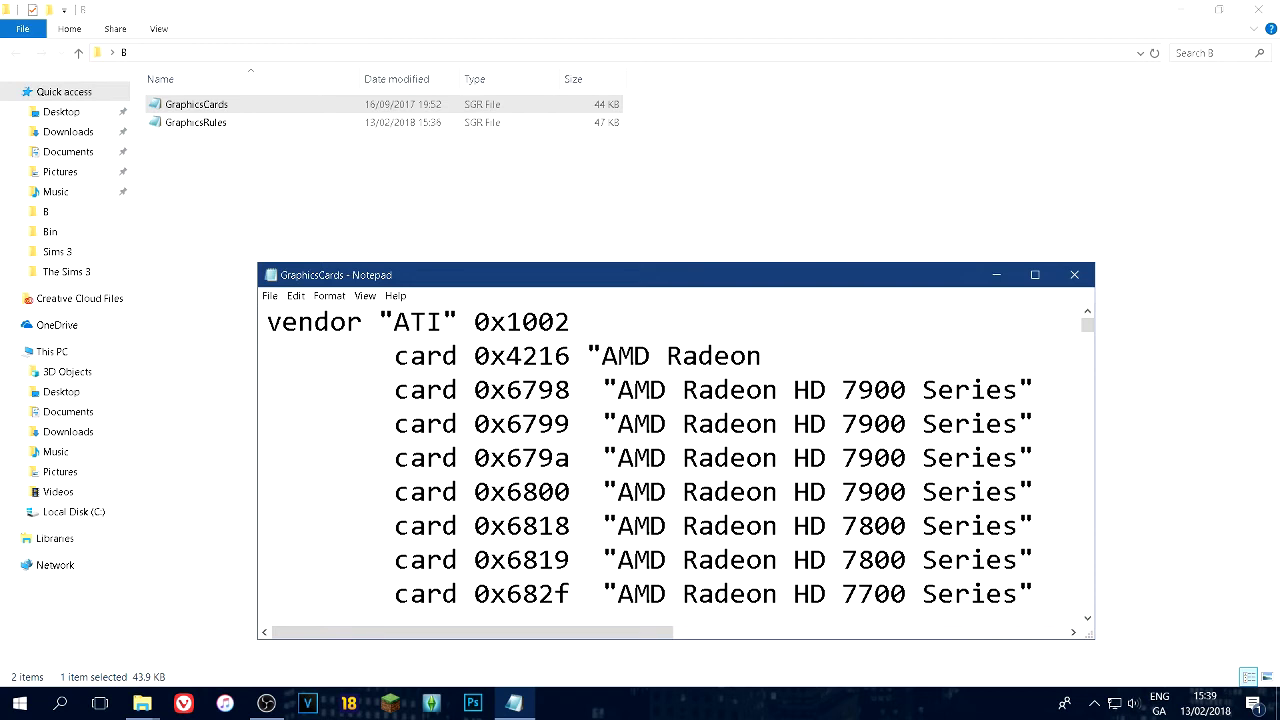
pyautogui.write(' RX 560')
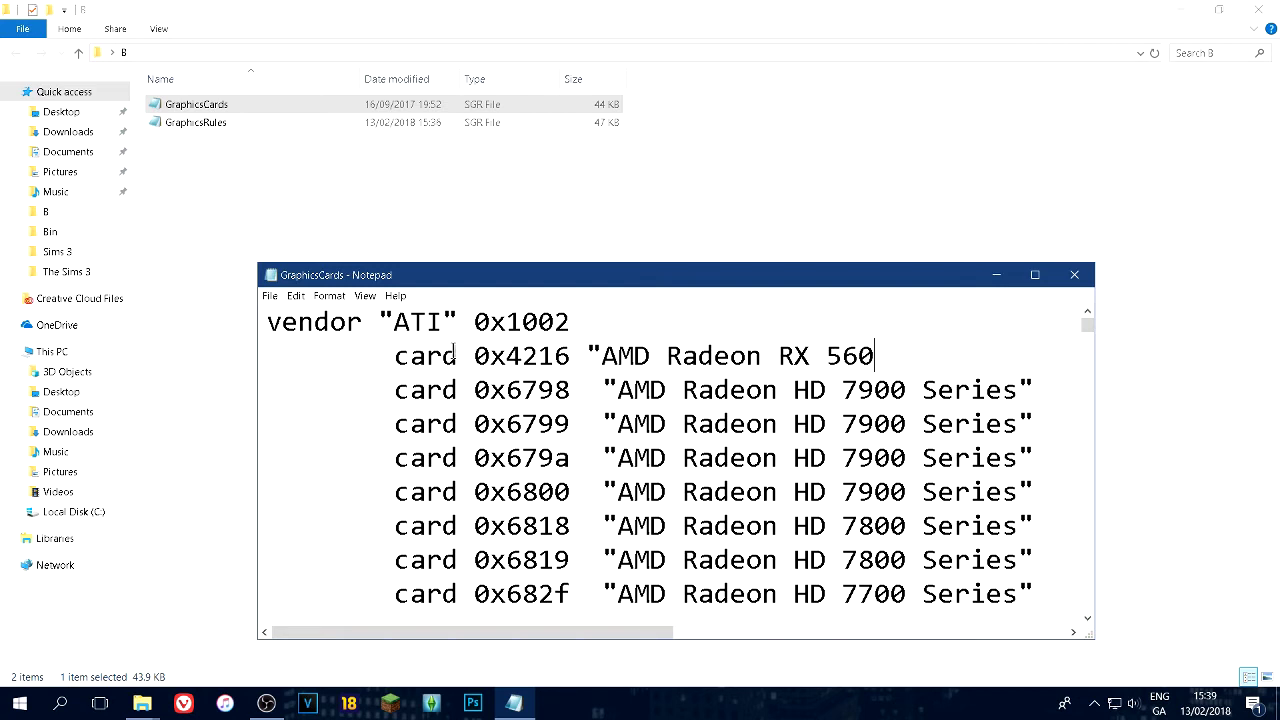
# Complete the "AMD Radeon RX 560" card line with a closing quotation mark, and close GraphicsCards without saving.
pyautogui.scroll(-1, 775, 400)
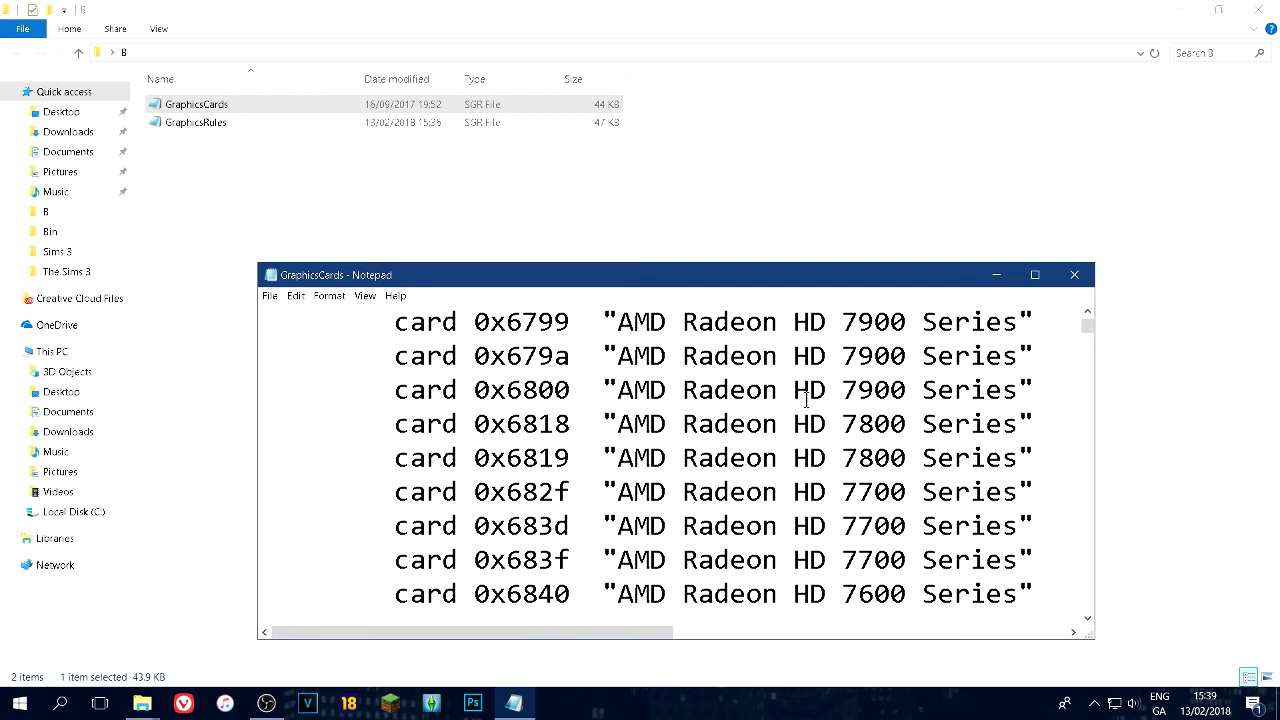
pyautogui.scroll(1, 808, 398)
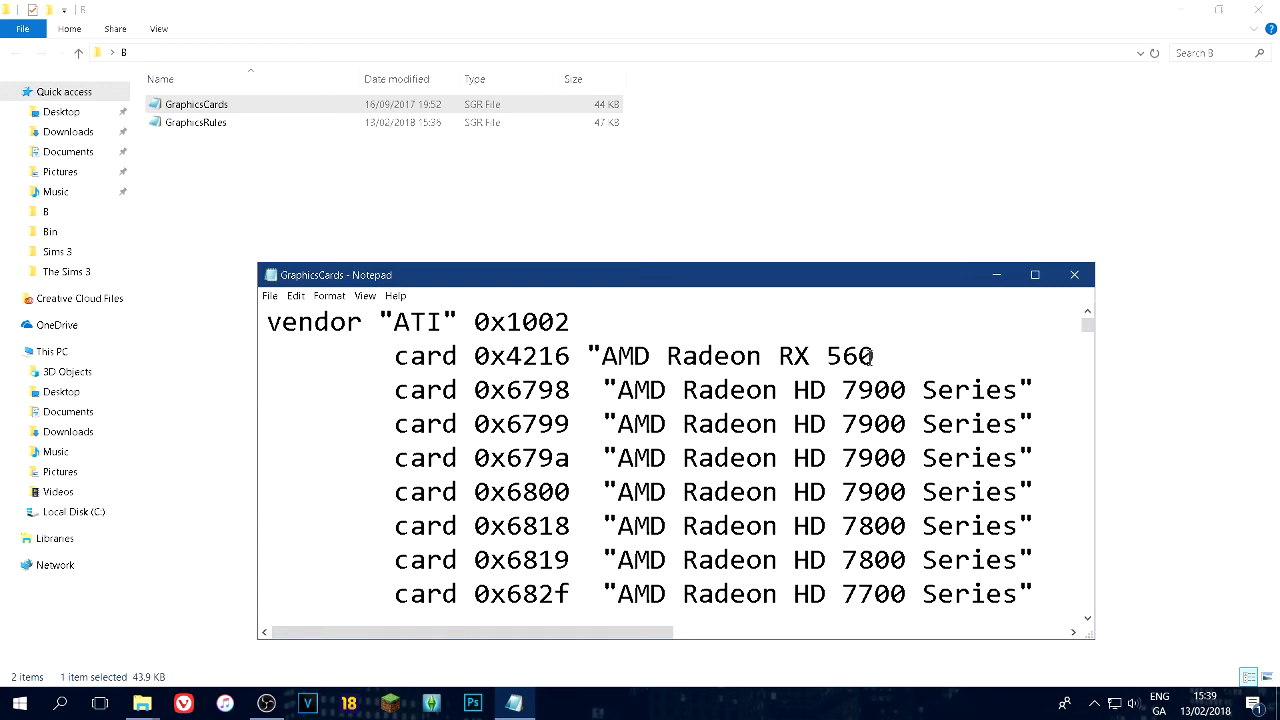
pyautogui.scroll(-2, 976, 565)
pyautogui.scroll(-4, 976, 560)
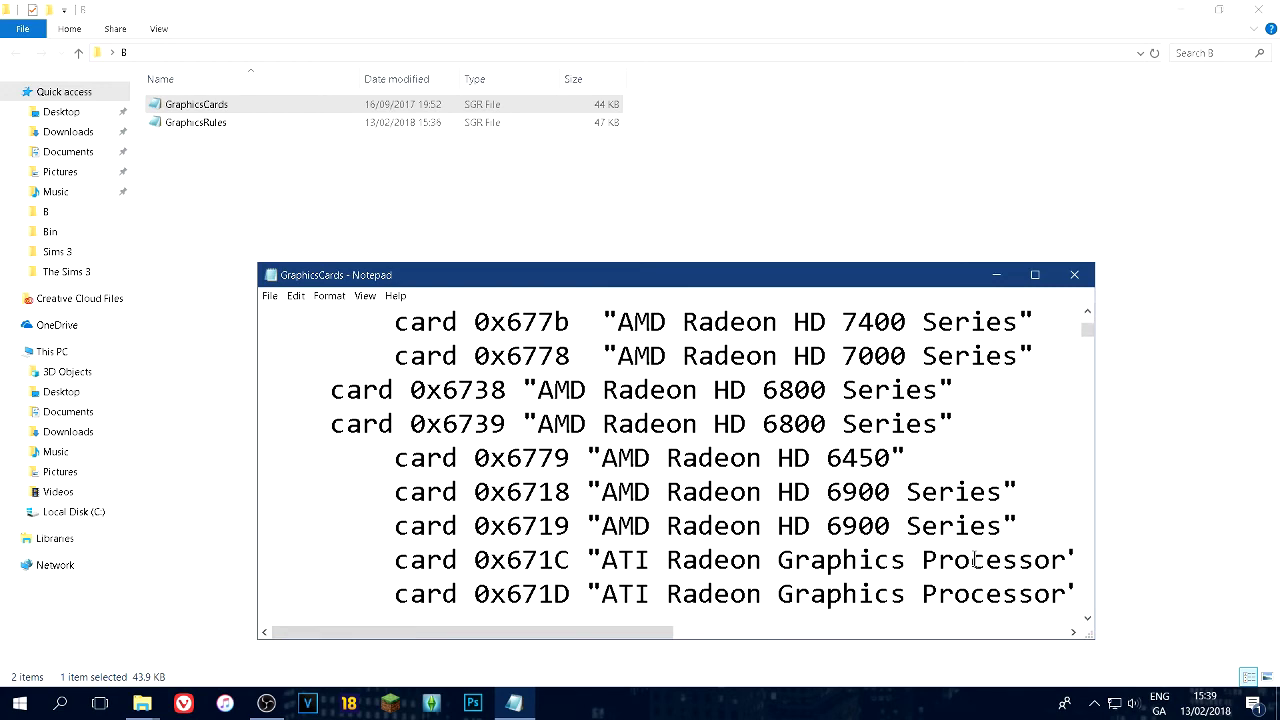
pyautogui.scroll(-5, 963, 458)
pyautogui.scroll(12, 963, 458)
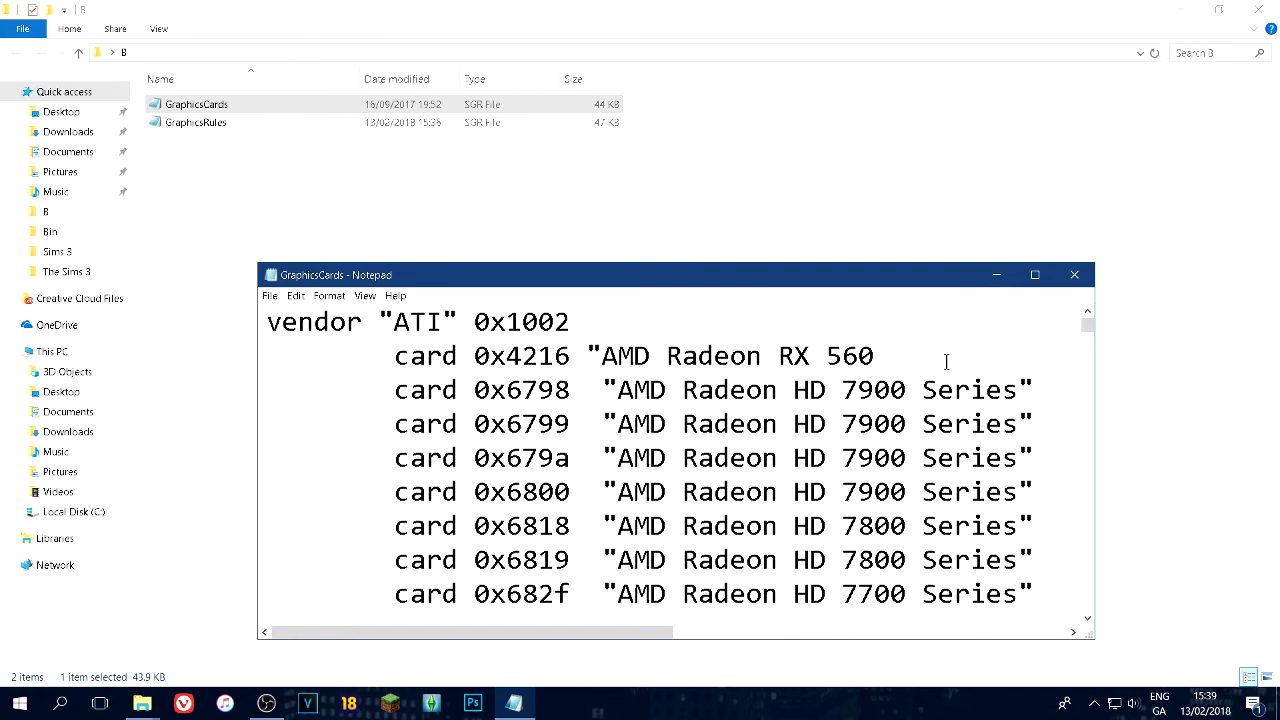
pyautogui.write('"')
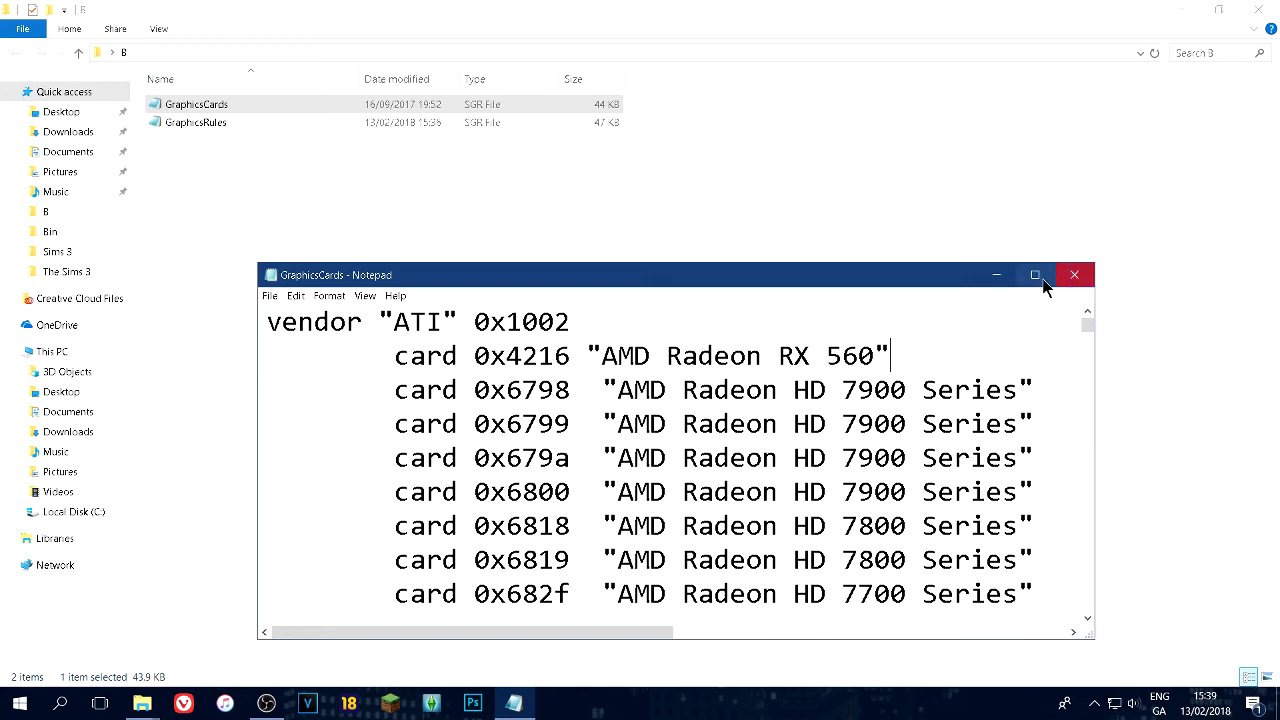
pyautogui.click(1075, 273)
pyautogui.click(702, 362)
# Open the GraphicsRules file from folder B and examine the textureMemory setting near its beginning.
pyautogui.click(490, 122)
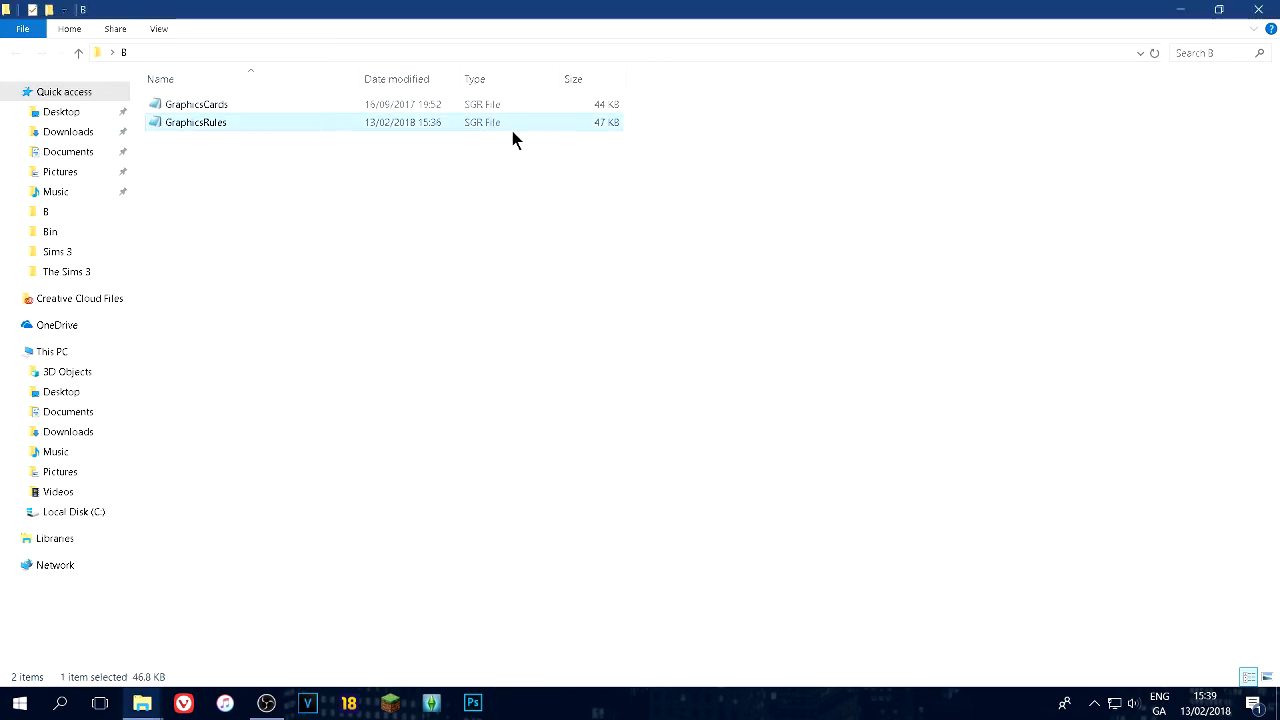
pyautogui.press('Return')
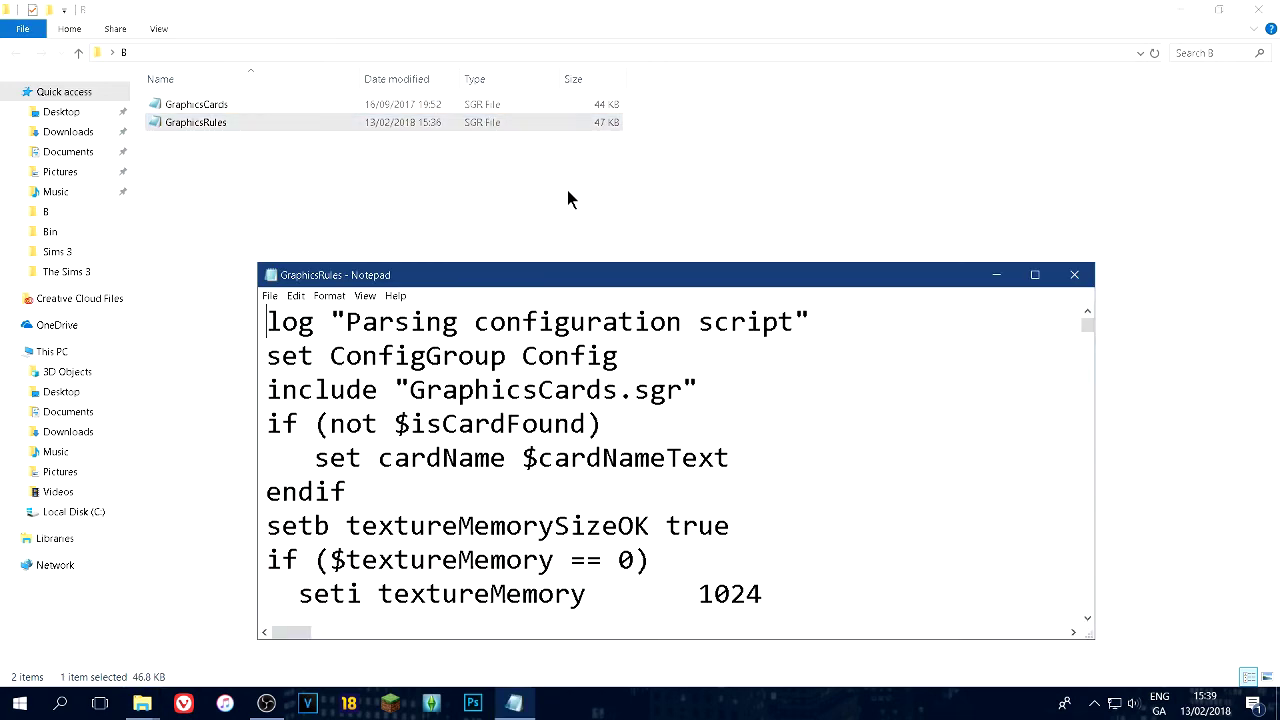
pyautogui.scroll(-5, 805, 408)
pyautogui.scroll(5, 805, 408)
pyautogui.scroll(-1, 748, 491)
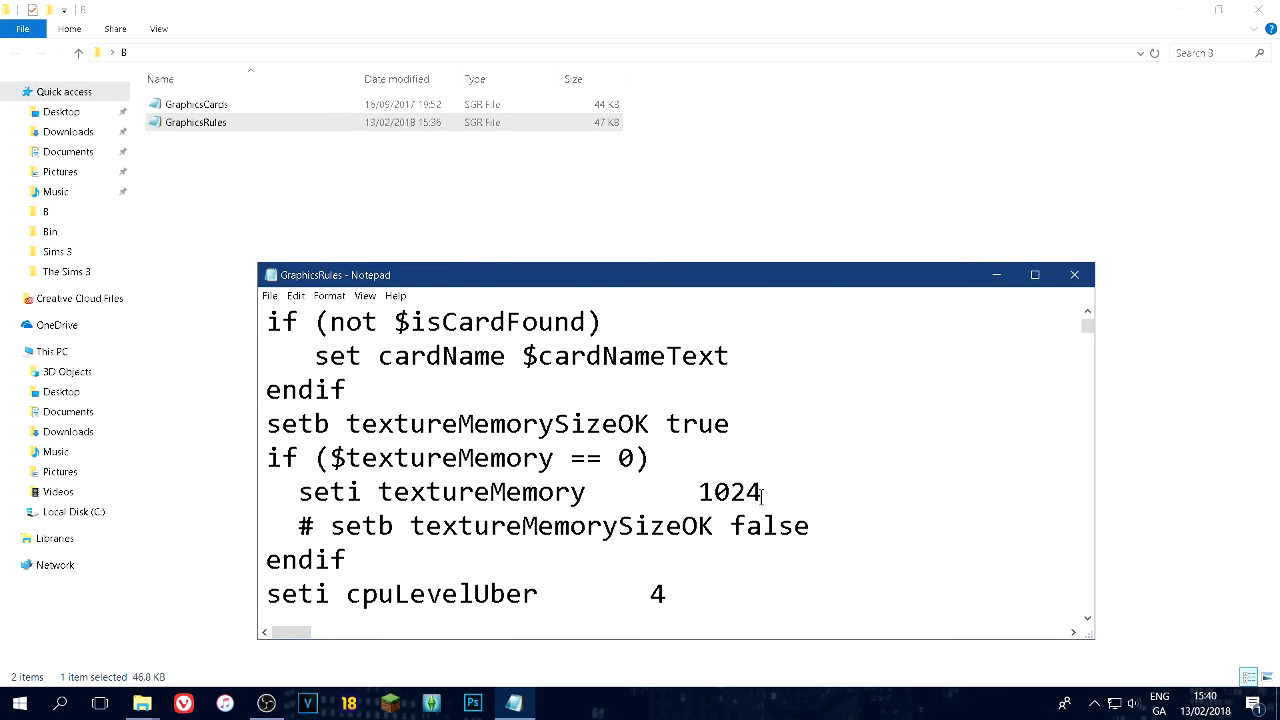
# Minimise the folder window and open the display adapter properties to check the dedicated video memory.
pyautogui.click(1195, 18)
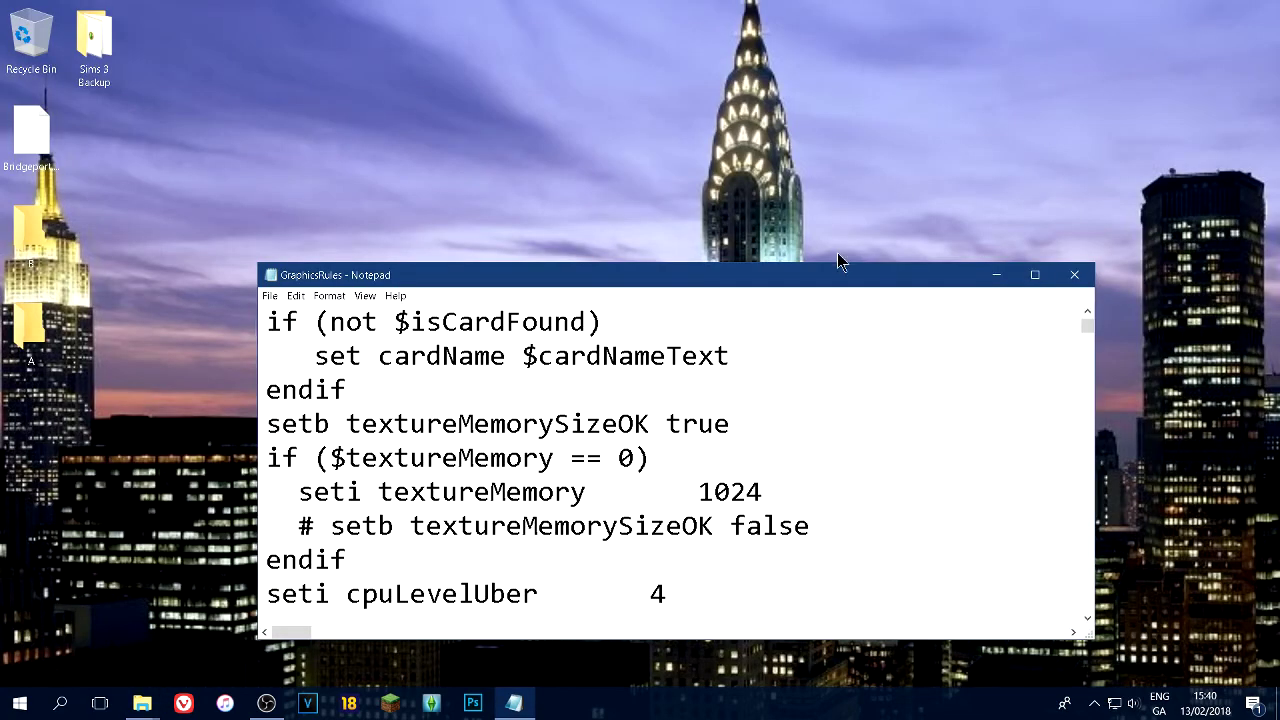
pyautogui.rightClick(716, 119)
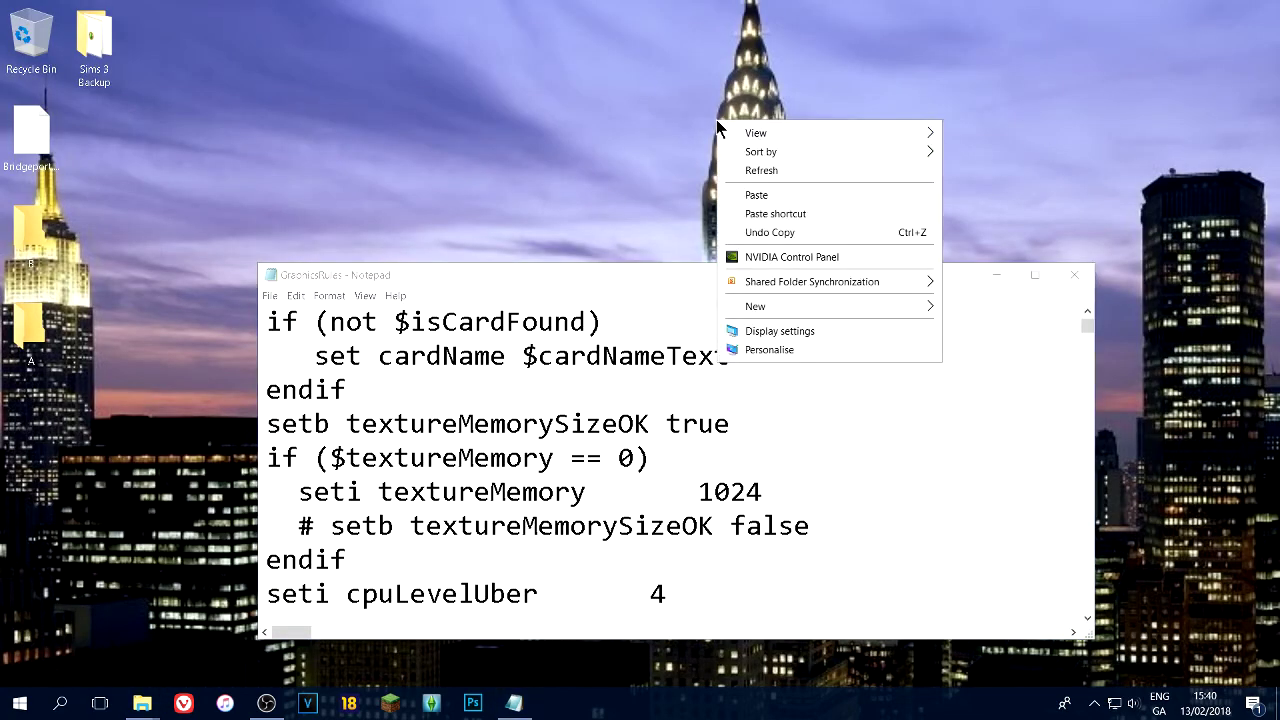
pyautogui.click(838, 331)
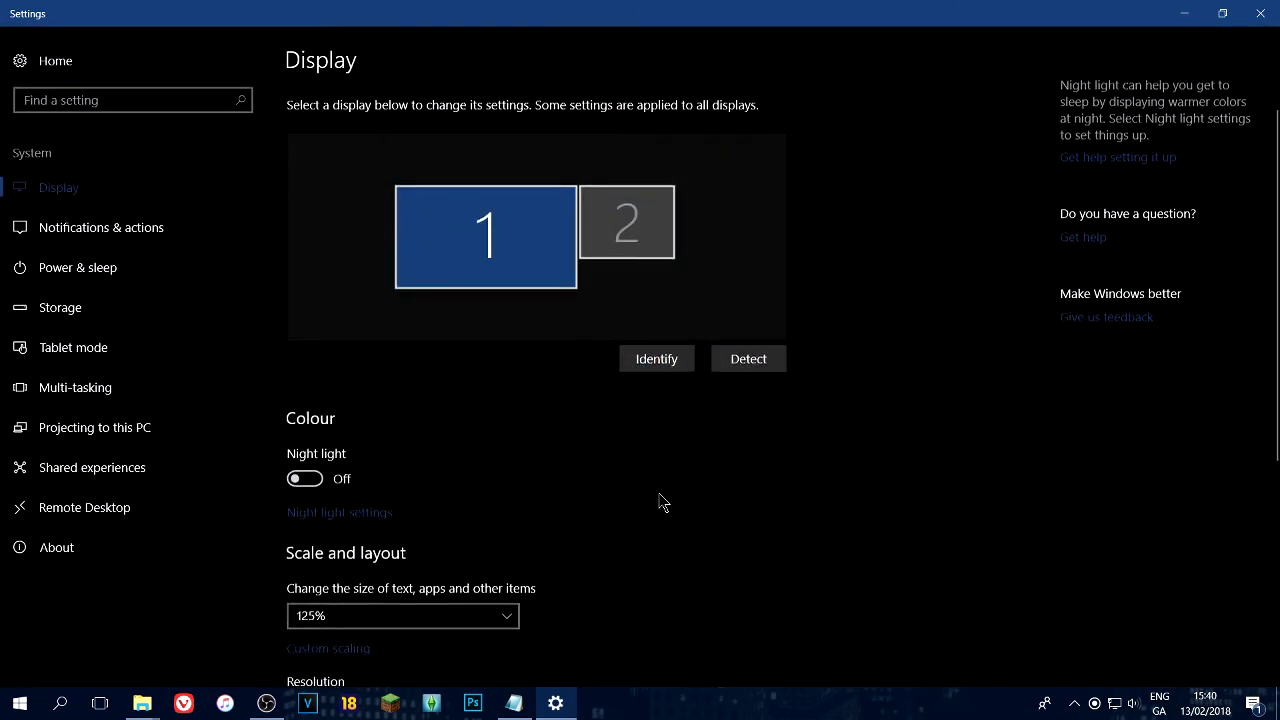
pyautogui.click(420, 630)
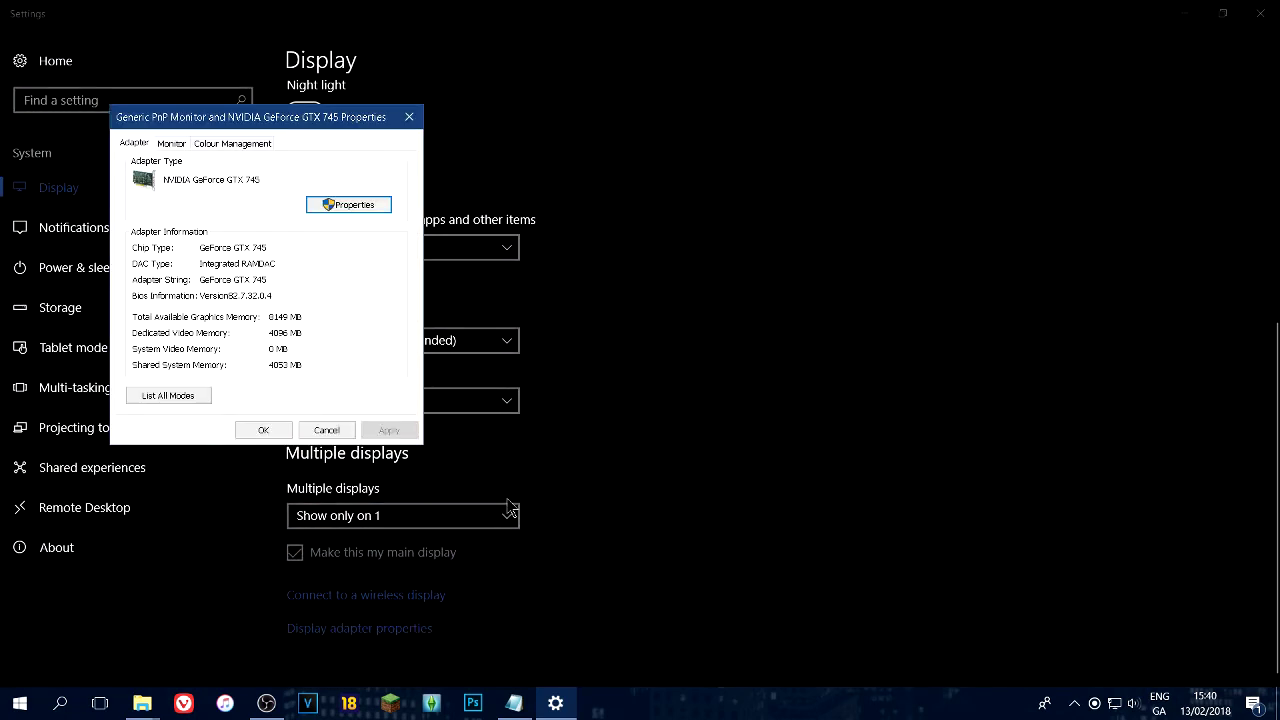
# Return to the GraphicsRules file and examine the card matching rules in the NVIDIA cardVendor section.
pyautogui.click(531, 706)
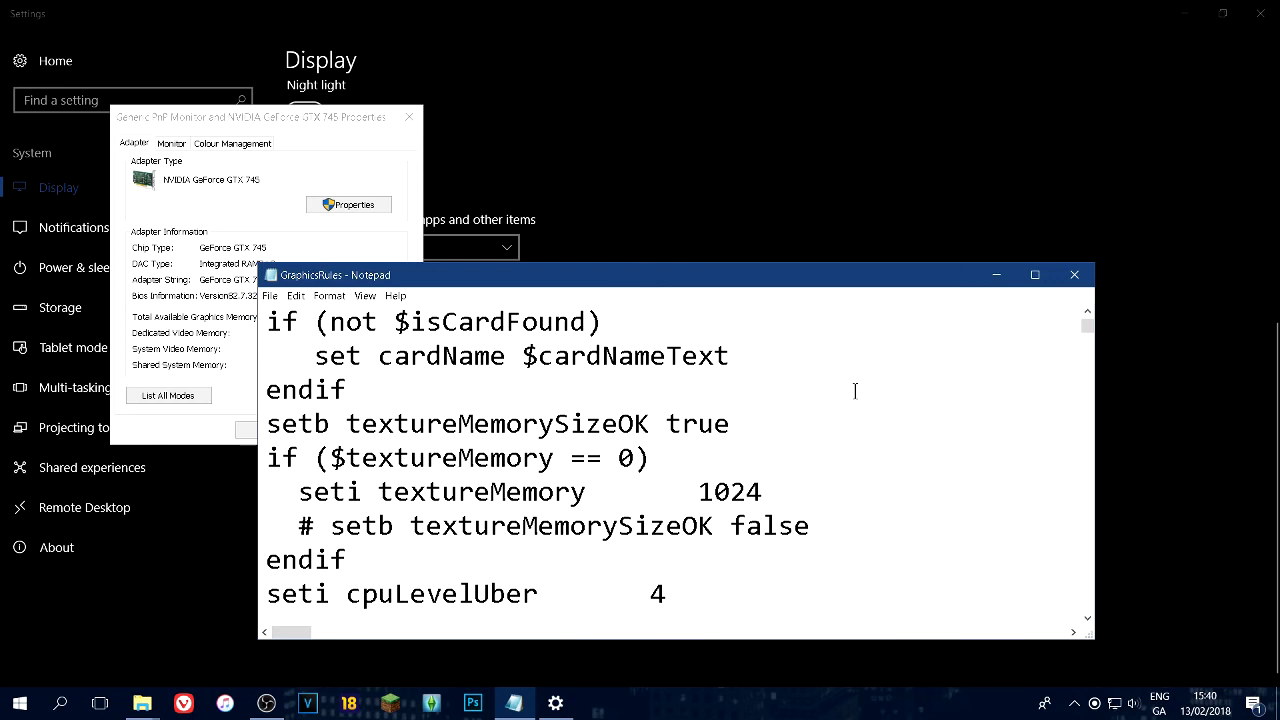
pyautogui.click(331, 528)
pyautogui.scroll(-2, 910, 444)
pyautogui.scroll(2, 910, 444)
pyautogui.scroll(-10, 714, 500)
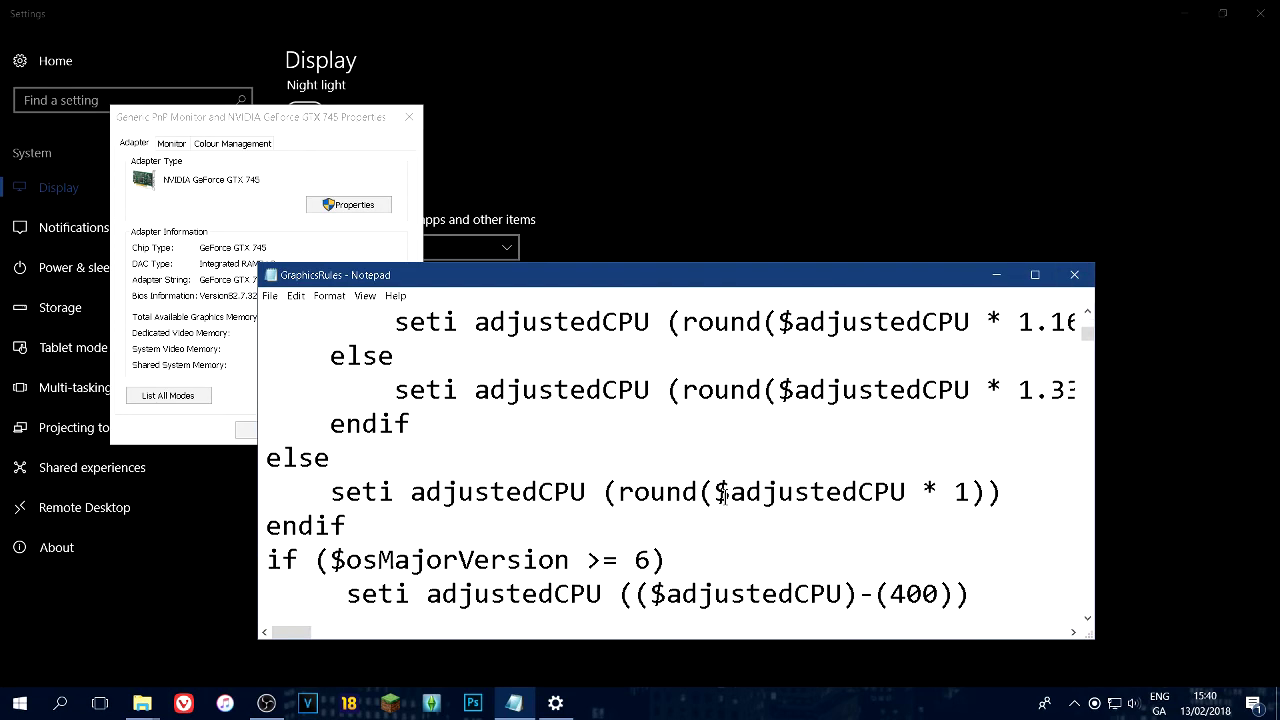
pyautogui.scroll(-10, 727, 492)
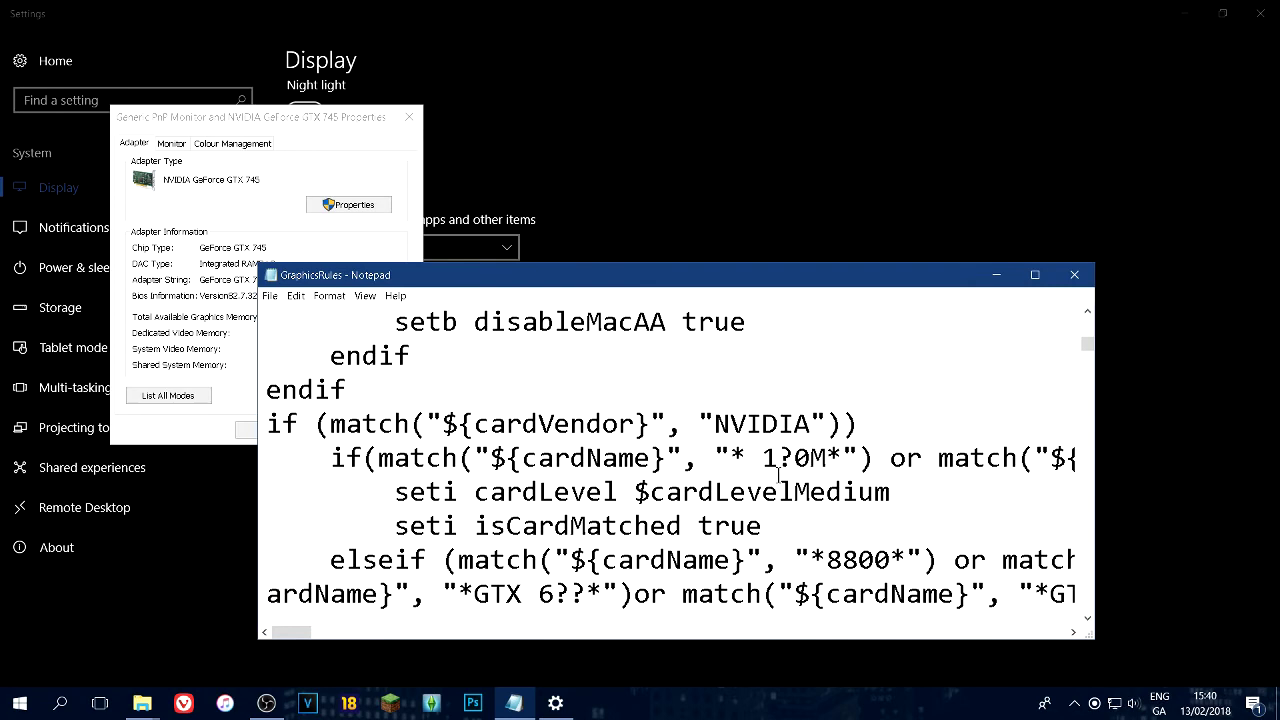
pyautogui.scroll(-6, 780, 476)
pyautogui.scroll(1, 783, 476)
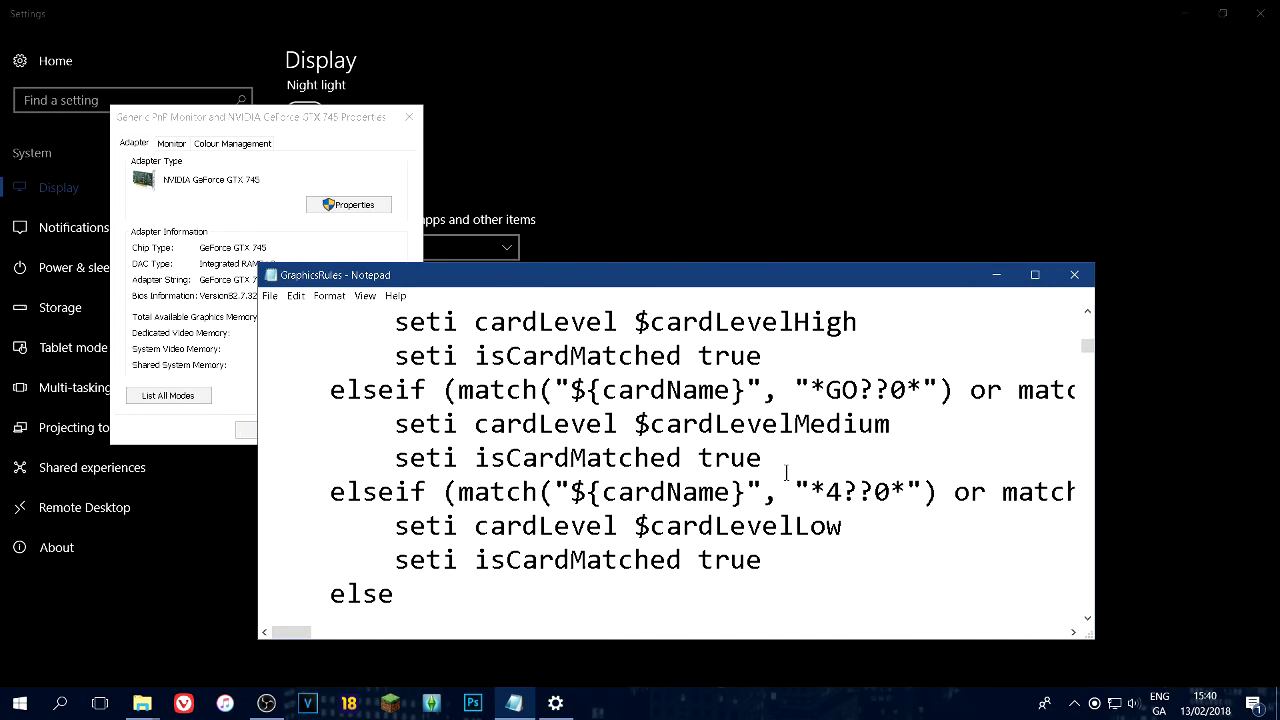
pyautogui.scroll(-3, 786, 476)
pyautogui.scroll(6, 826, 472)
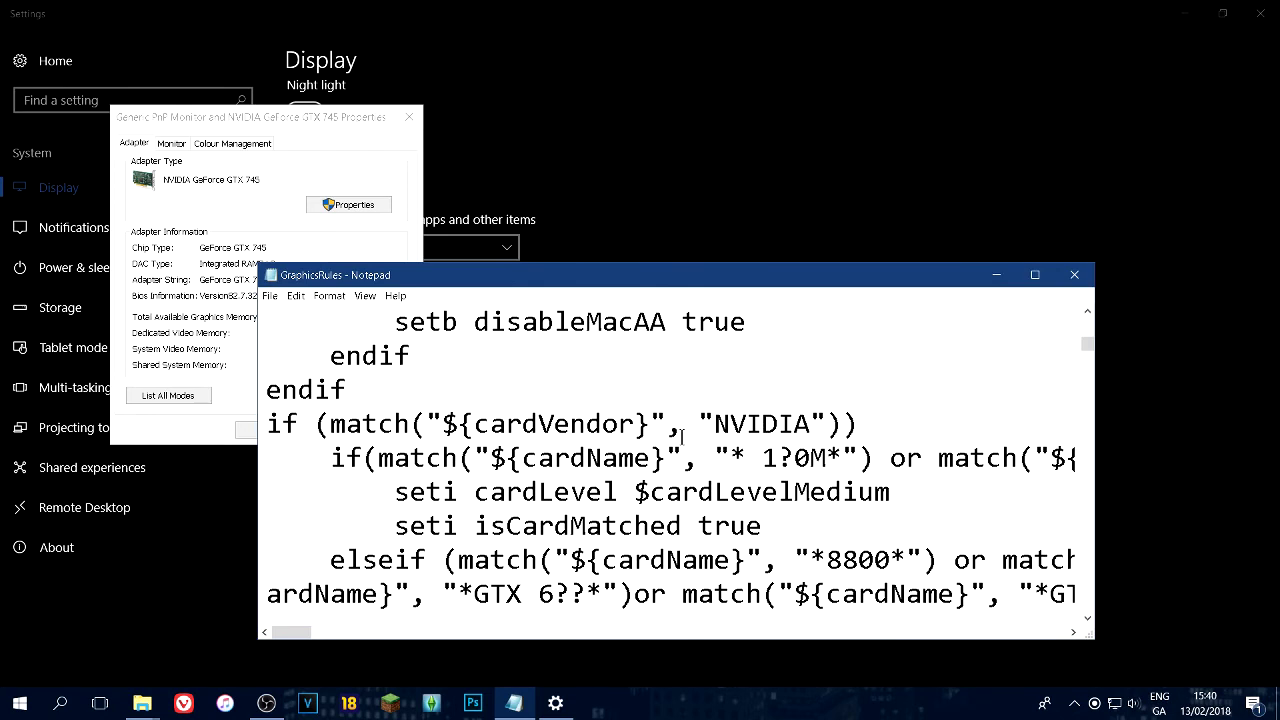
# Copy ${cardVendor} from the NVIDIA condition, search for its next occurrence, and view the rules in the ATI section.
pyautogui.moveTo(652, 424); pyautogui.dragTo(438, 433)
pyautogui.hotkey('ctrl', 'c')
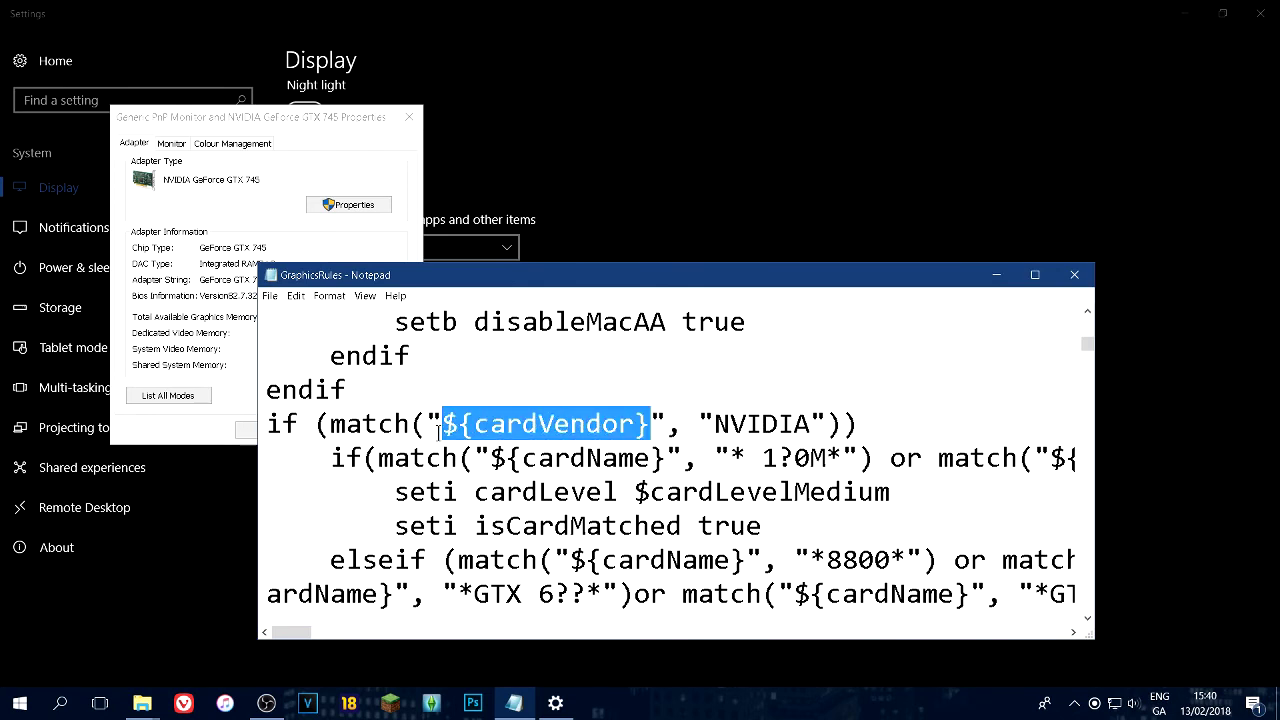
pyautogui.hotkey('ctrl', 'f')
pyautogui.hotkey('ctrl', 'v')
pyautogui.press('Return')
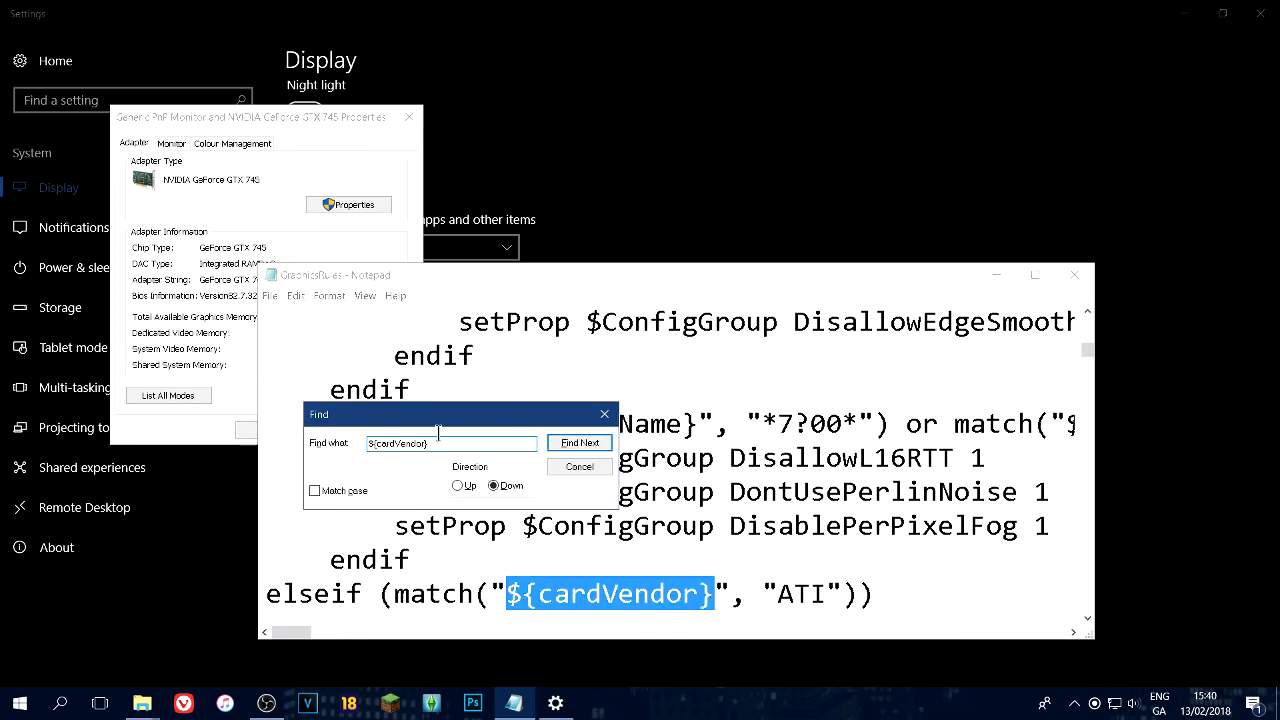
pyautogui.click(604, 414)
pyautogui.scroll(-1, 700, 475)
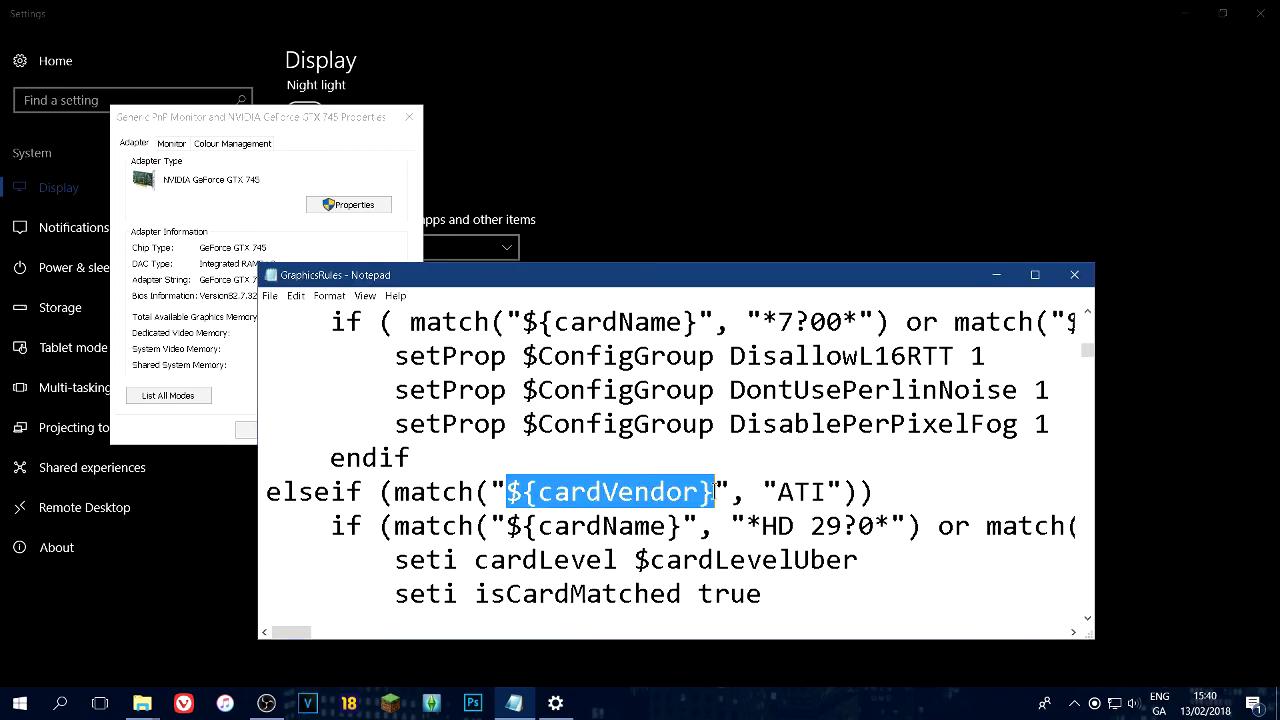
pyautogui.scroll(-2, 710, 500)
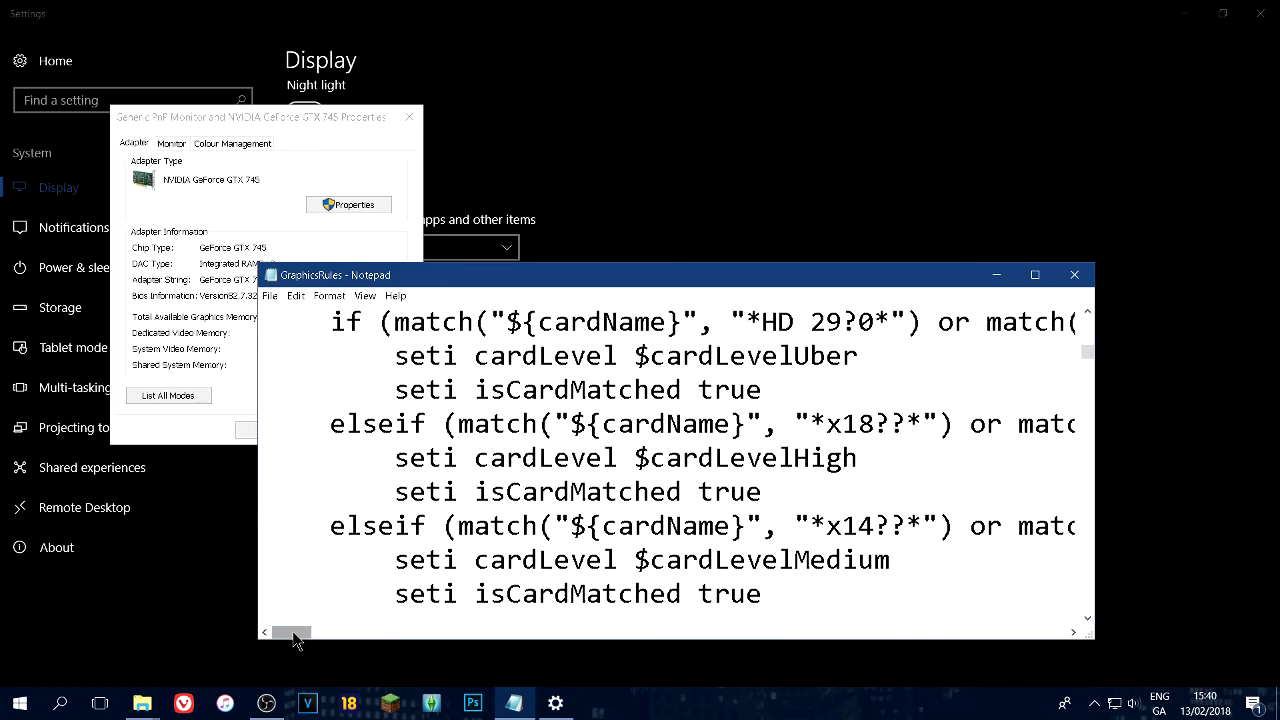
# Delete the last closing parenthesis of the ATI match line that ends with "*V86?0*".
pyautogui.moveTo(291, 634); pyautogui.dragTo(606, 618)
pyautogui.scroll(1, 591, 463)
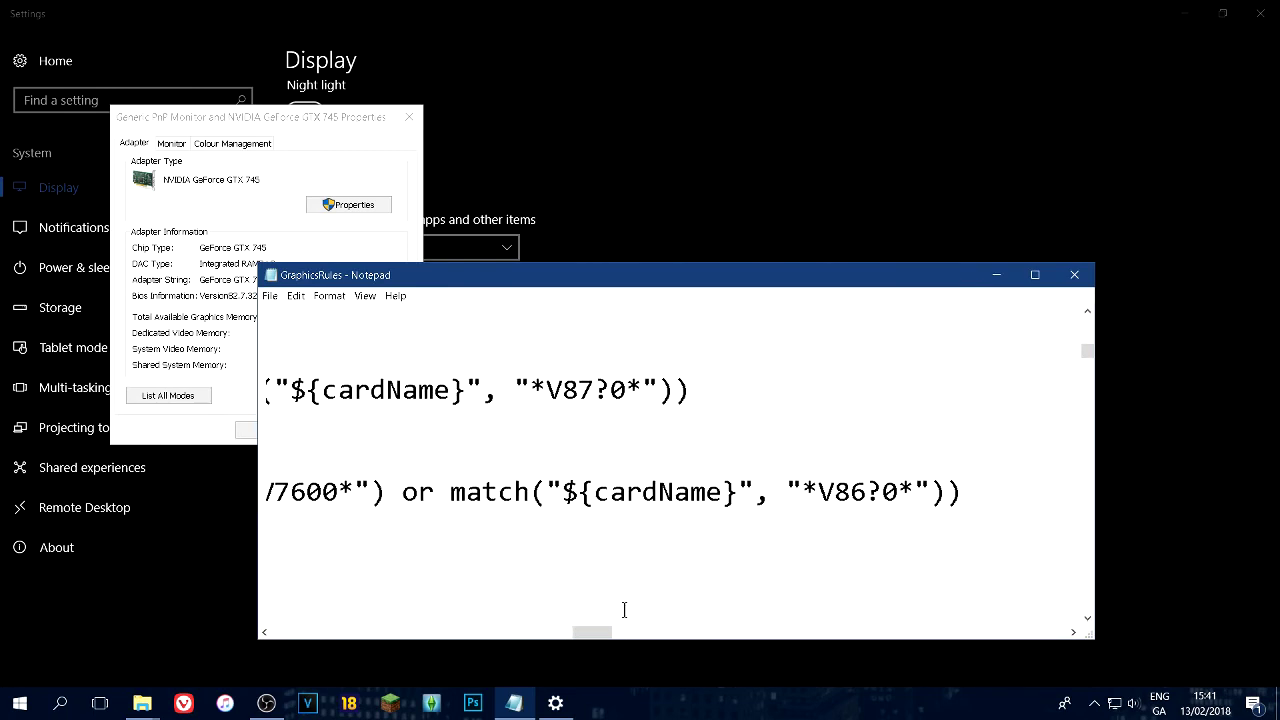
pyautogui.click(927, 498)
pyautogui.moveTo(947, 498); pyautogui.dragTo(392, 508)
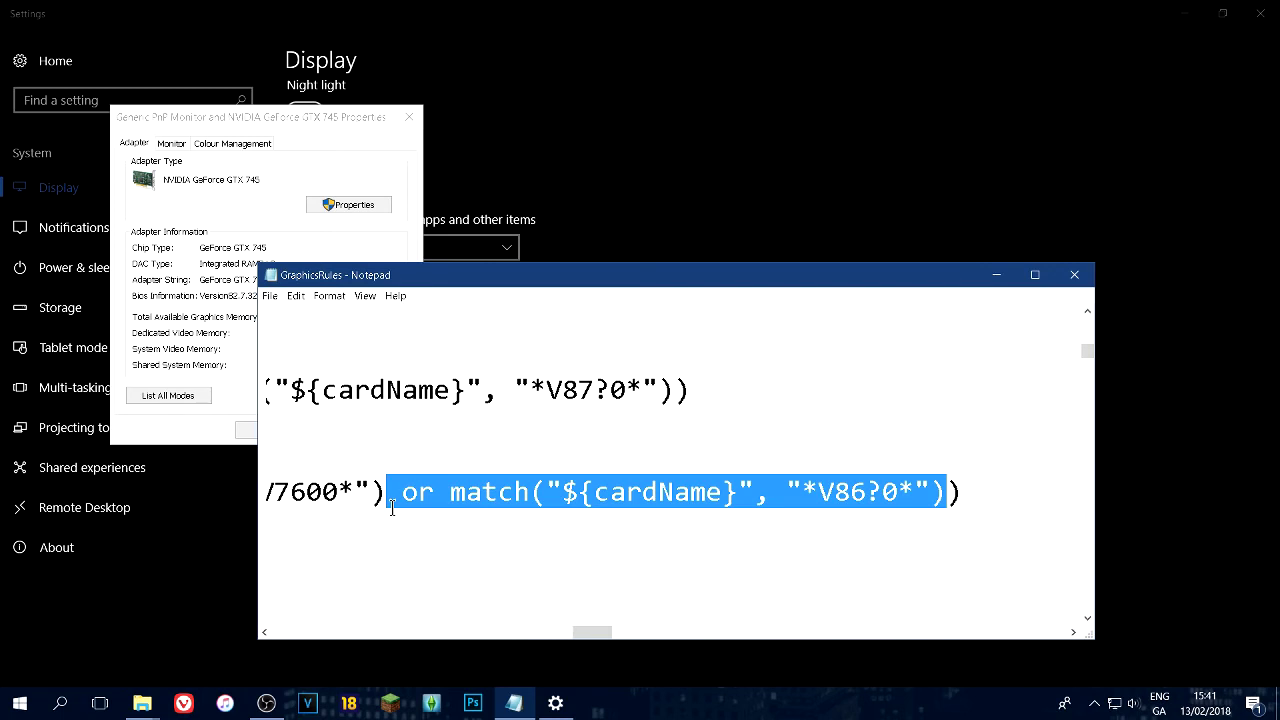
pyautogui.click(963, 500)
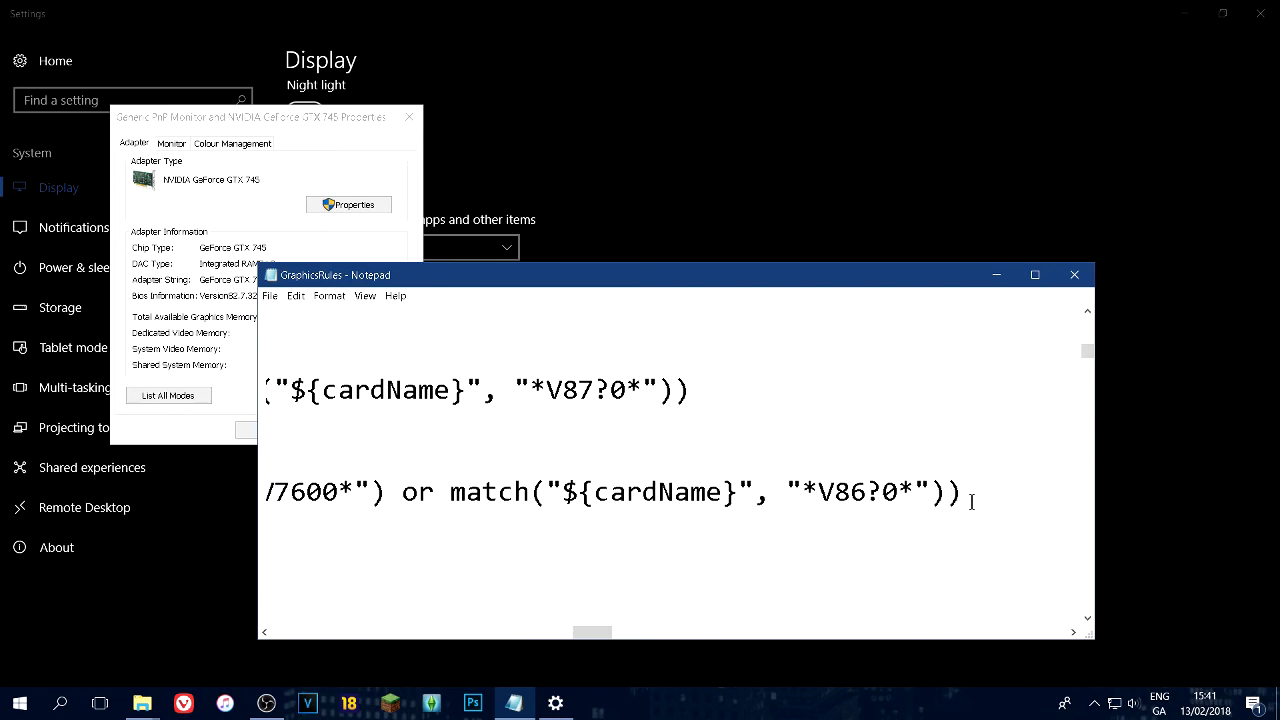
pyautogui.press('BackSpace')
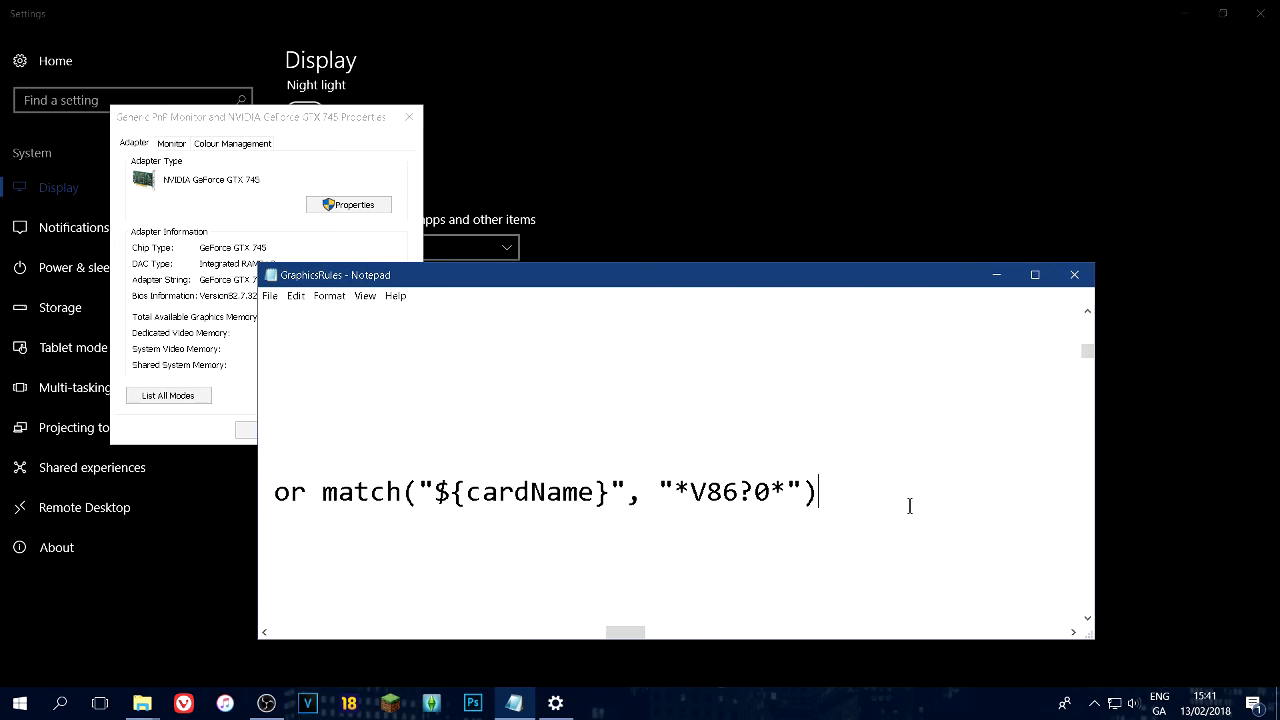
# Replace V86?0 between the asterisks of the last cardName match with RX 5??
pyautogui.click(769, 505)
pyautogui.press('BackSpace')
pyautogui.press('BackSpace')
pyautogui.press('BackSpace')
pyautogui.press('BackSpace')
pyautogui.press('BackSpace')
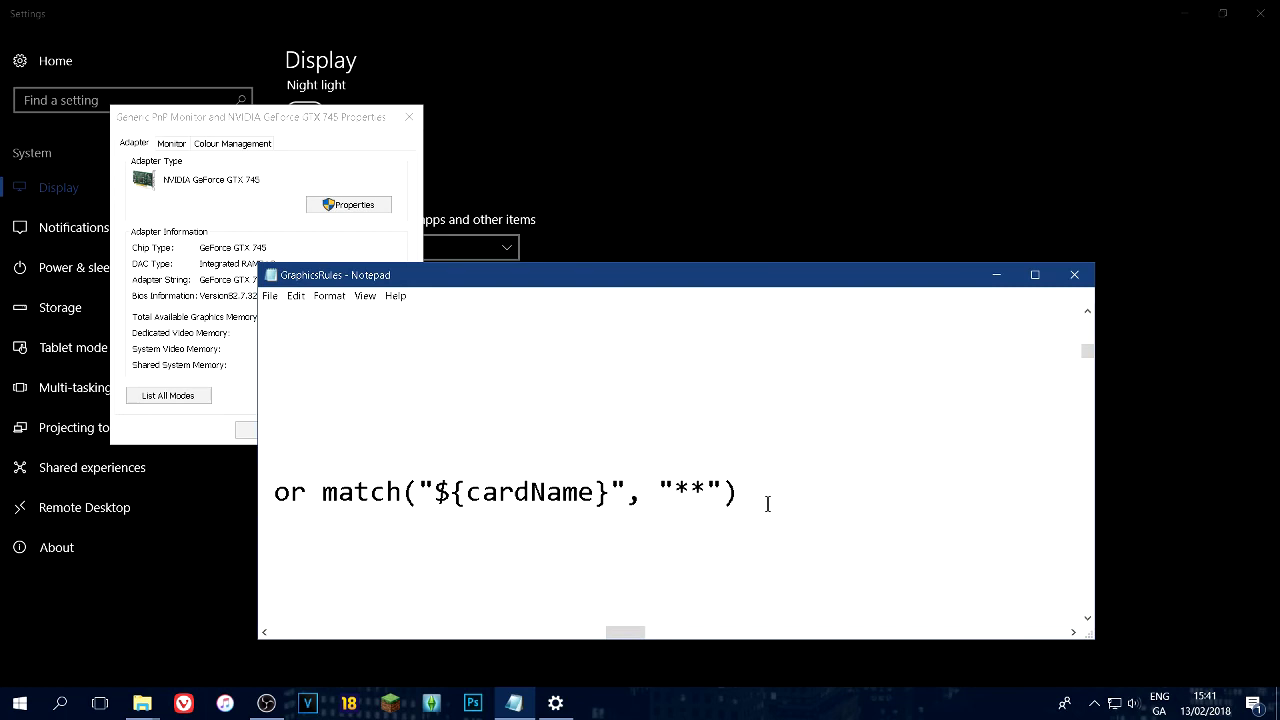
pyautogui.write('RX')
pyautogui.write(' 6')
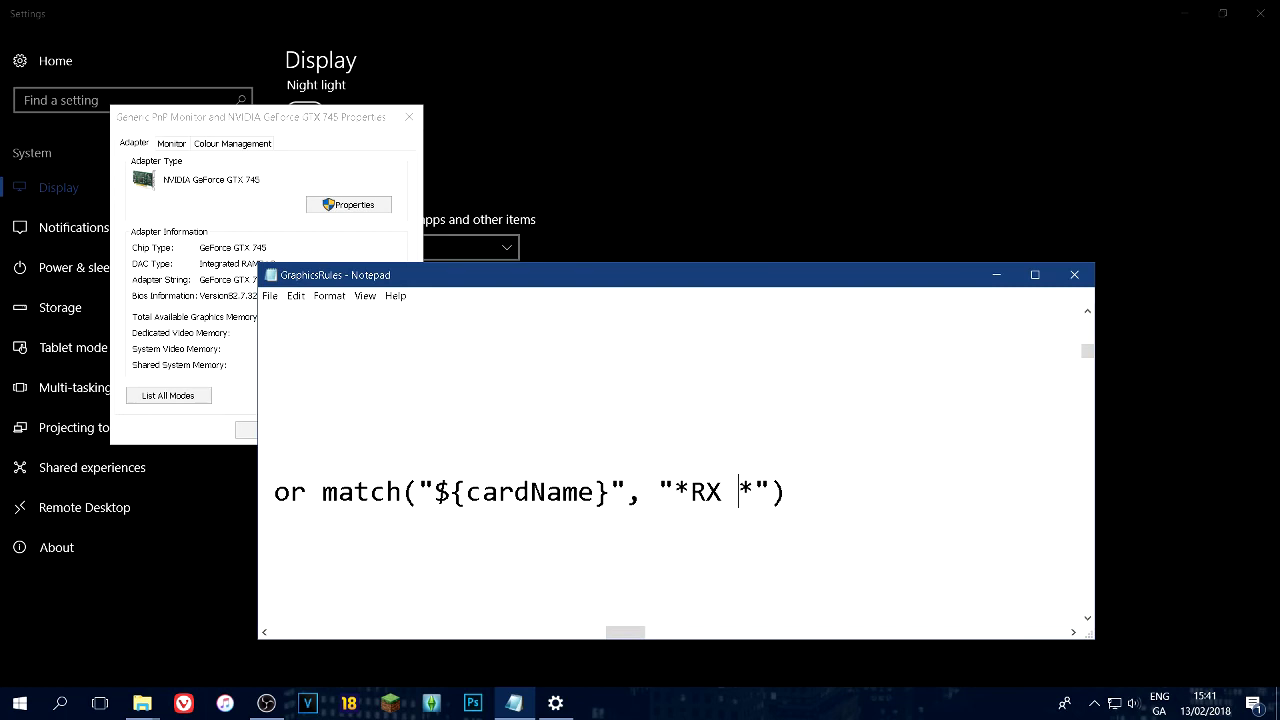
pyautogui.press('BackSpace')
pyautogui.write('5??')
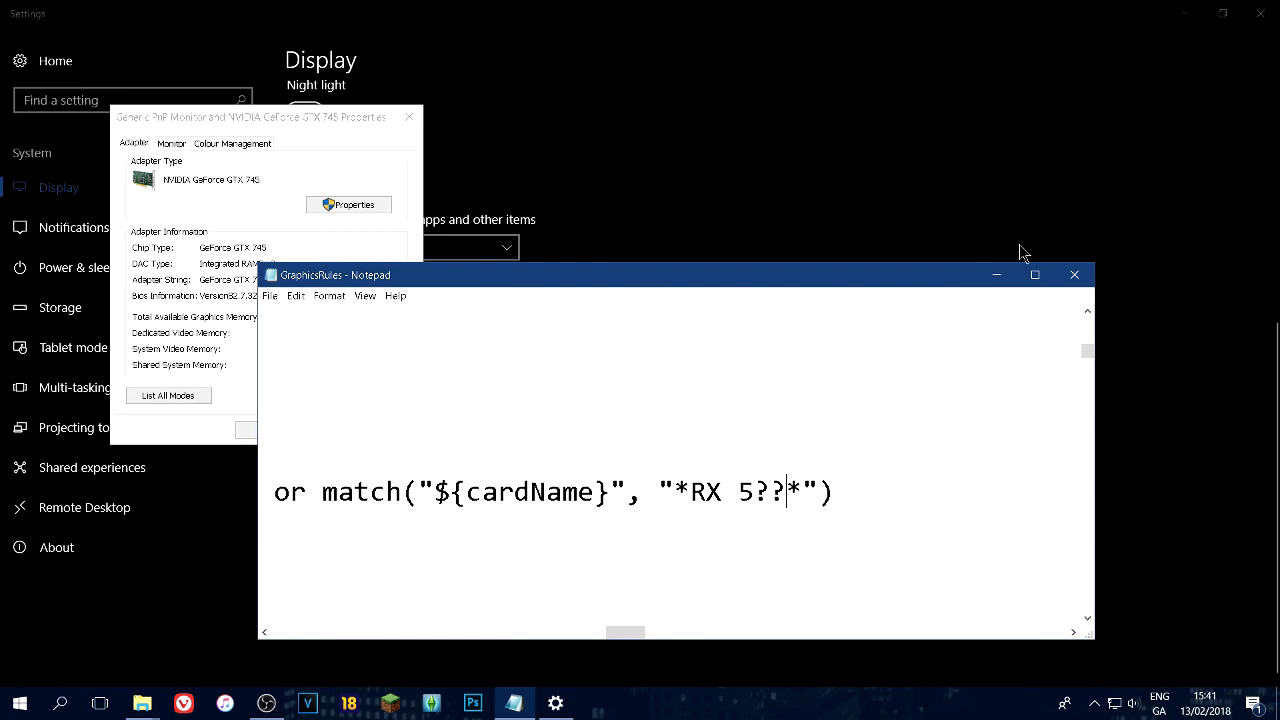
# Close GraphicsRules without saving, and close the adapter properties and Settings windows.
pyautogui.click(1074, 277)
pyautogui.click(668, 363)
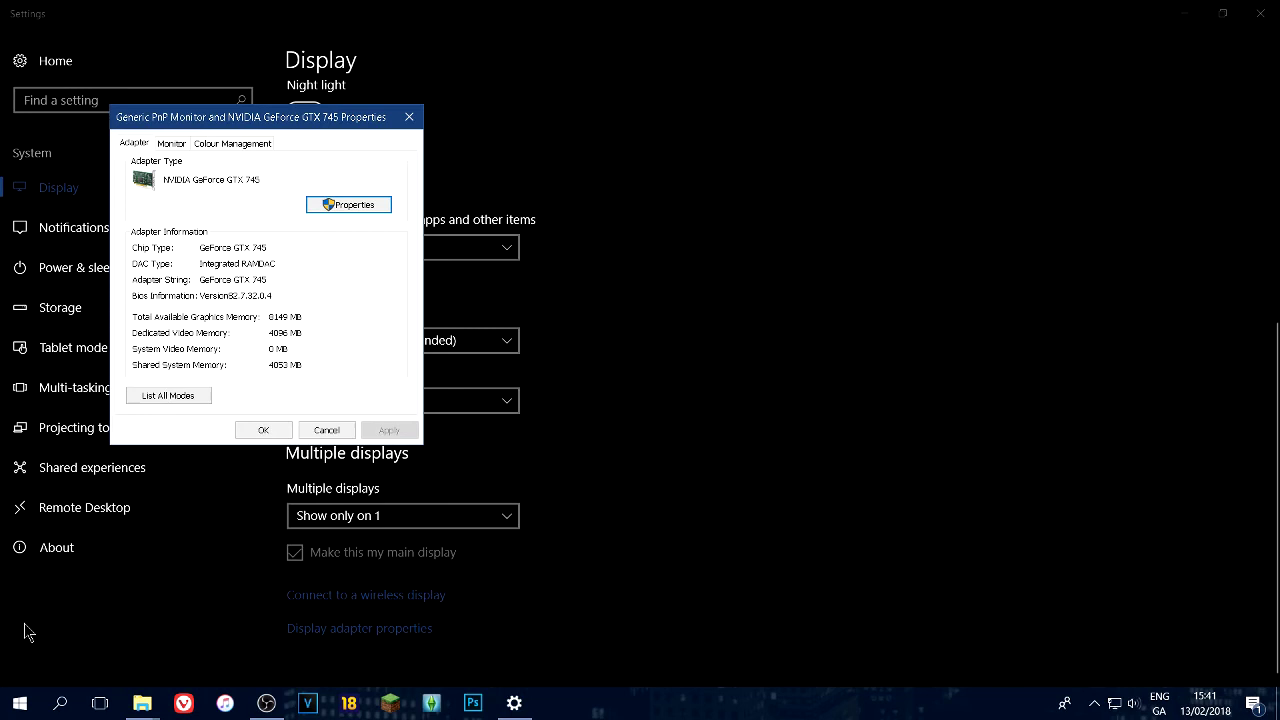
pyautogui.click(412, 120)
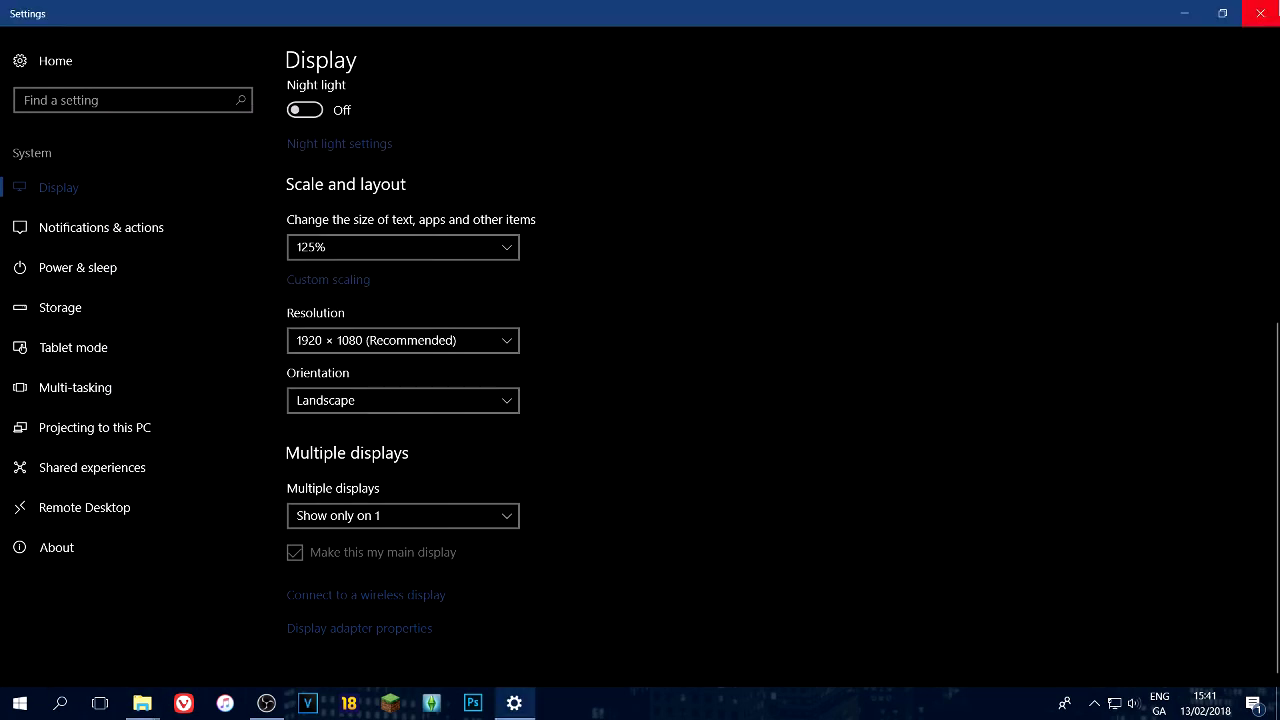
pyautogui.click(1260, 13)
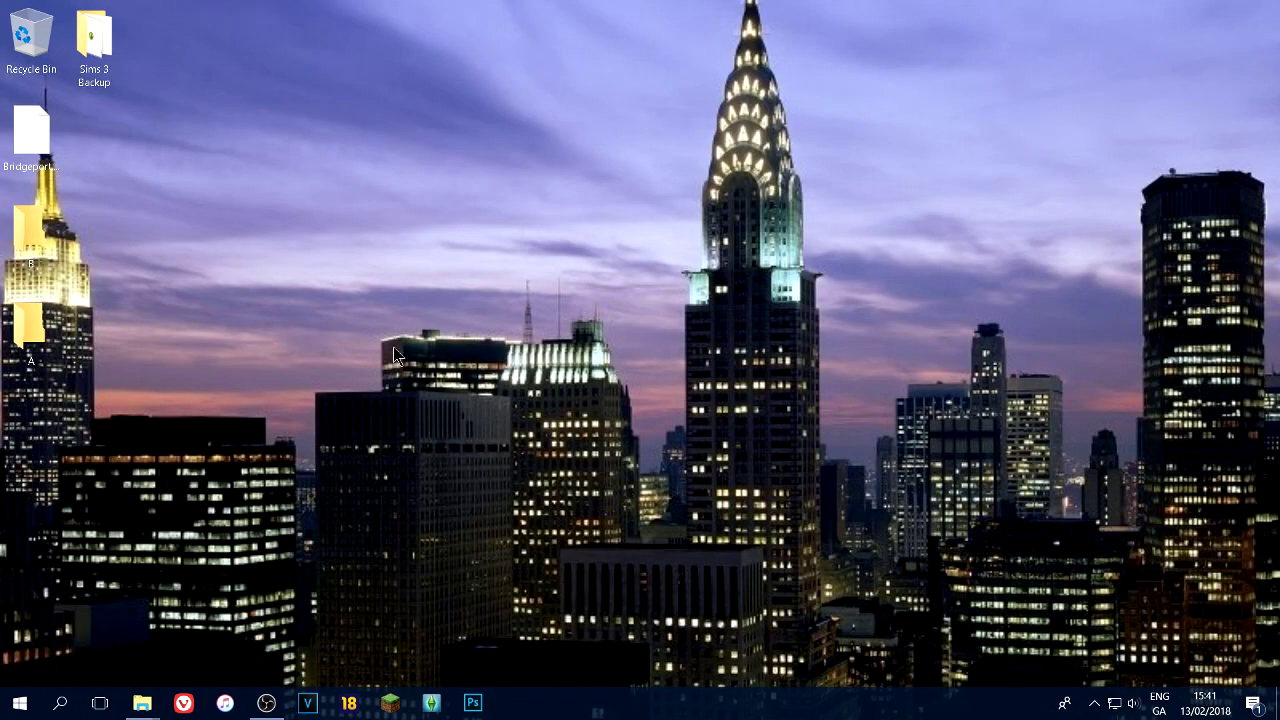
# Reopen folder B from the desktop, copy both the GraphicsCards and GraphicsRules files, and open Local Disk (C:).
pyautogui.doubleClick(40, 232)
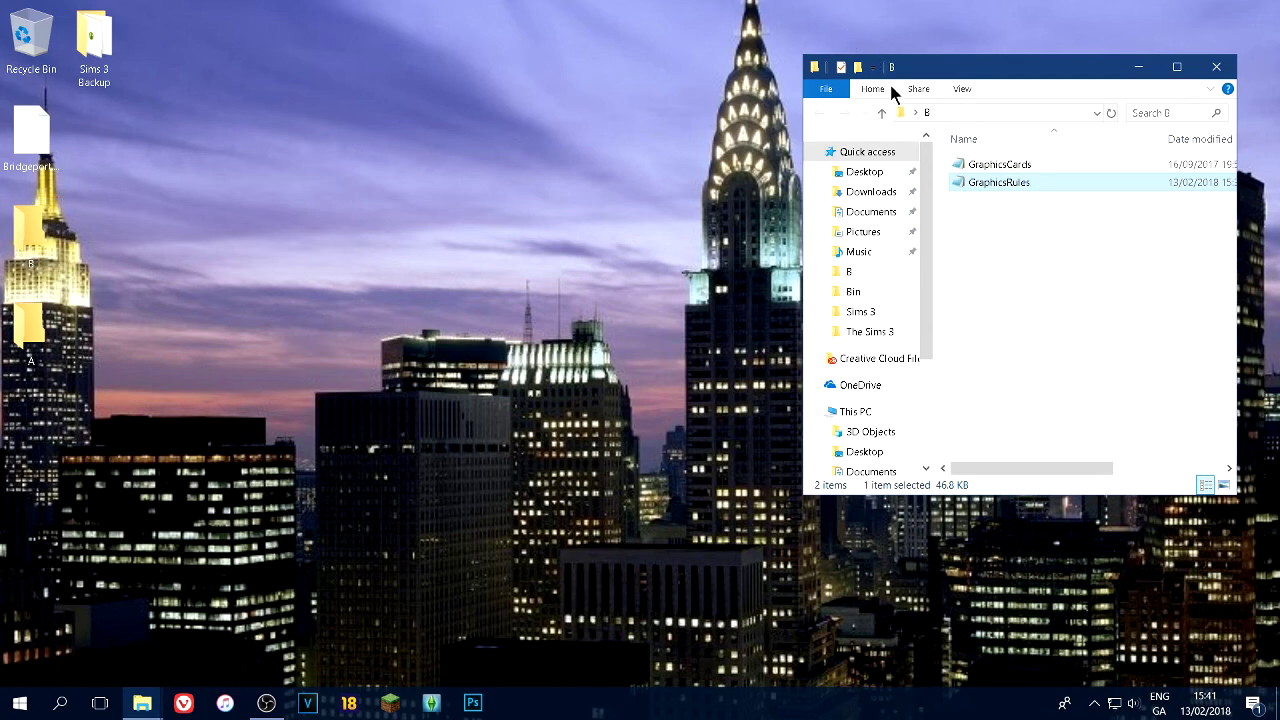
pyautogui.keyDown('ctrl'); pyautogui.click(1066, 171); pyautogui.keyUp('ctrl')
pyautogui.rightClick(1066, 172)
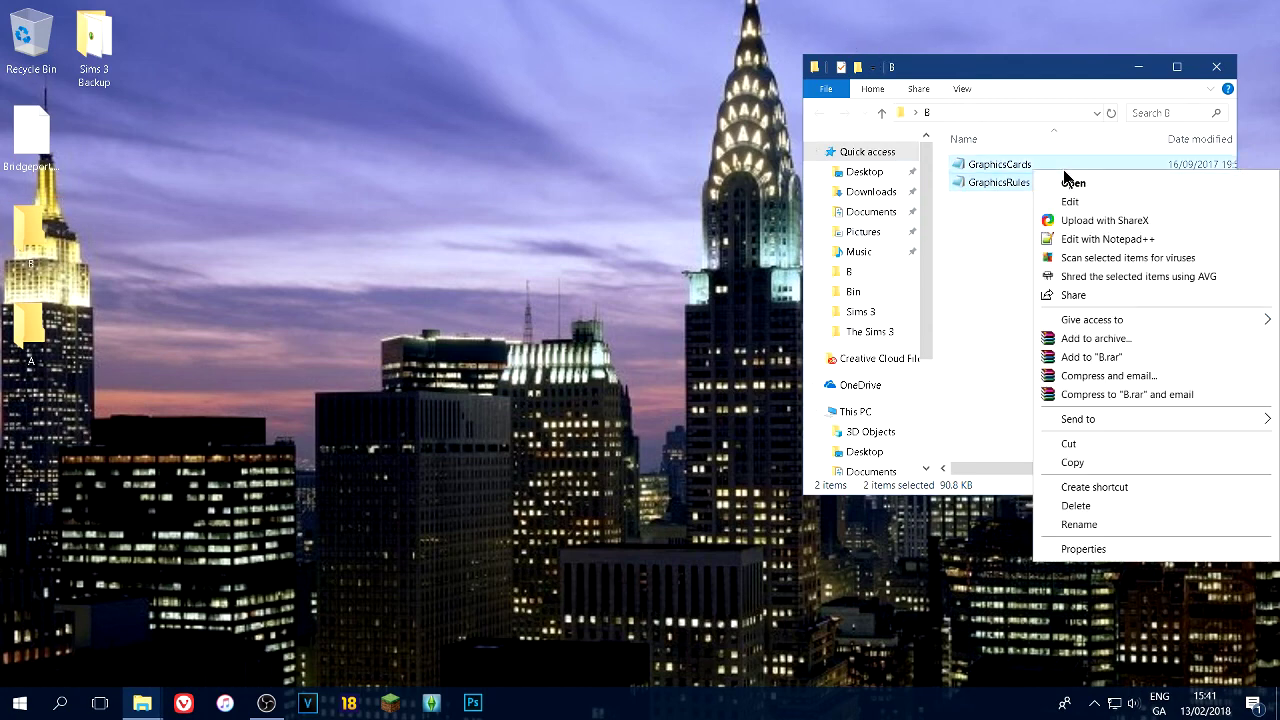
pyautogui.click(1110, 462)
pyautogui.scroll(-3, 860, 400)
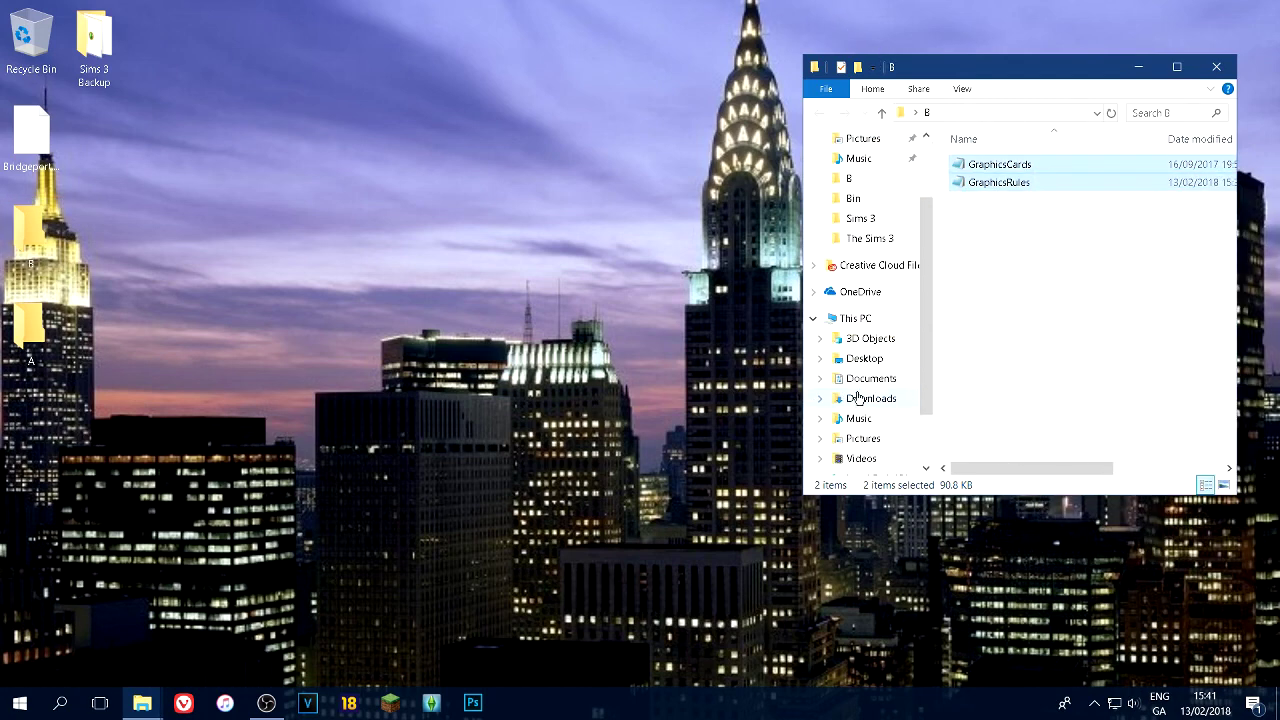
pyautogui.click(868, 418)
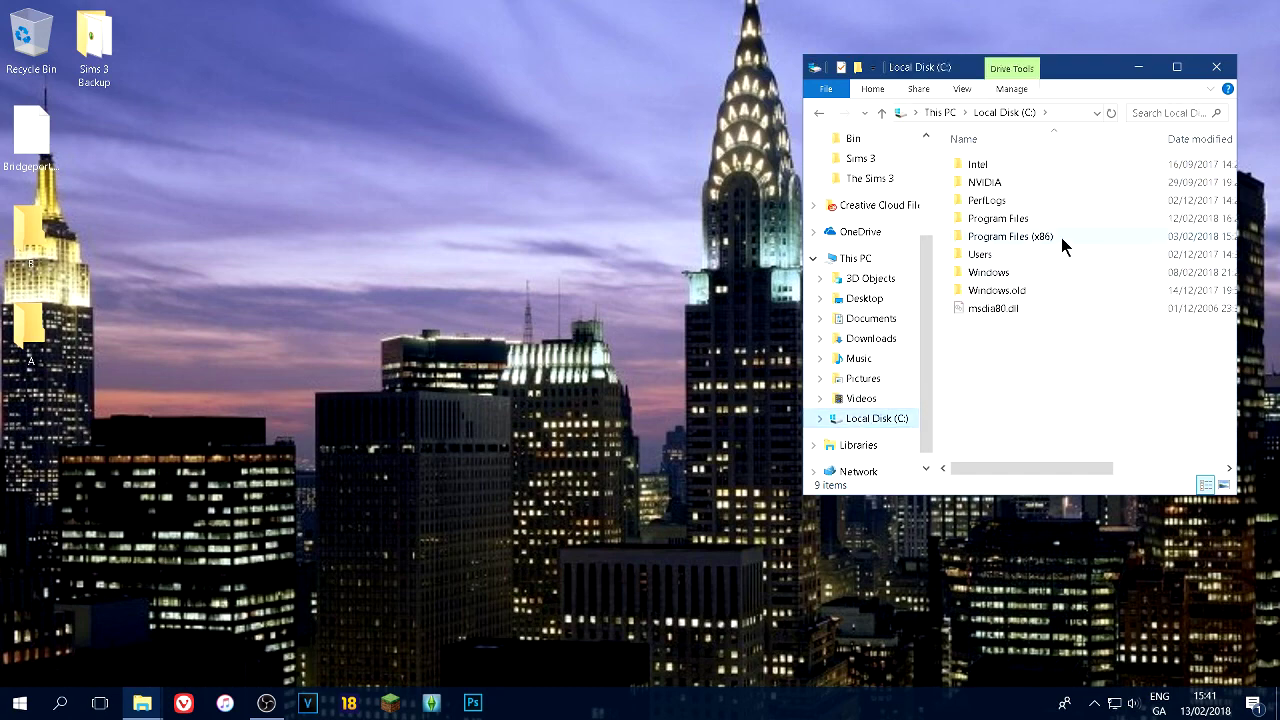
# Browse to the Electronic Arts folder inside Program Files (x86), dismissing the AVG performance notification.
pyautogui.click(1060, 237)
pyautogui.doubleClick(1061, 238)
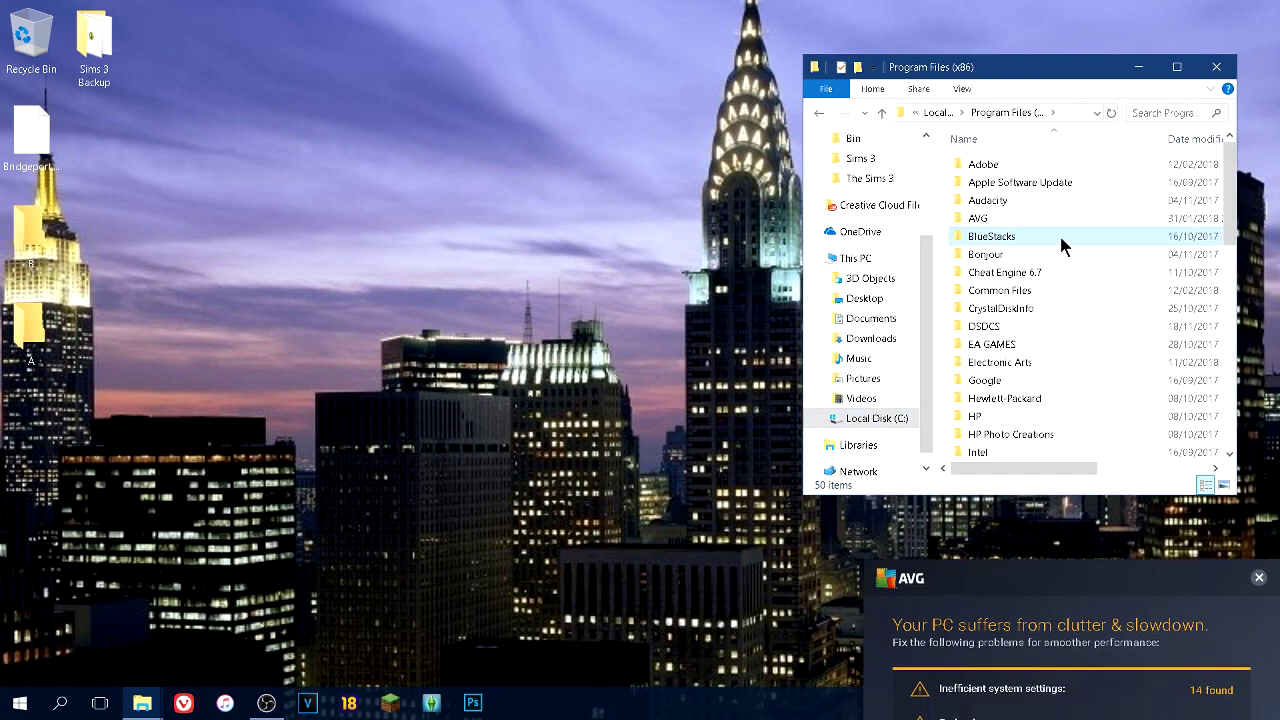
pyautogui.click(1262, 416)
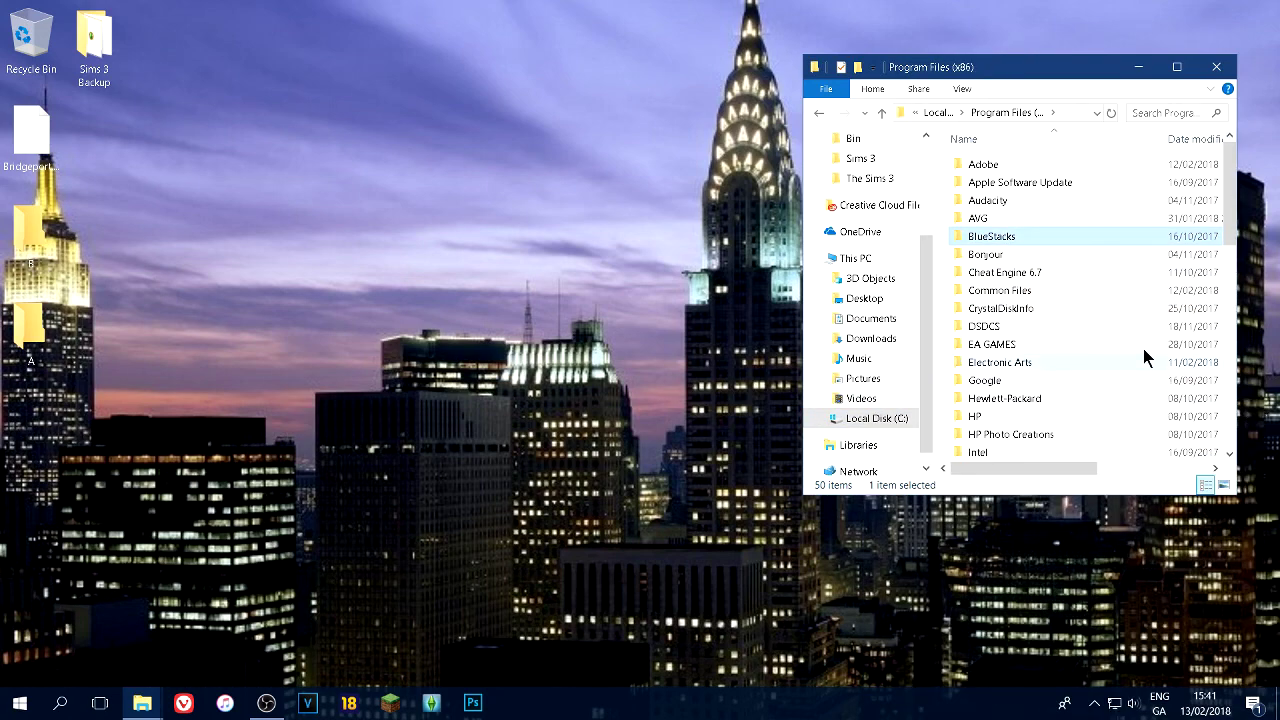
pyautogui.press('e')
pyautogui.press('Down')
pyautogui.press('Return')
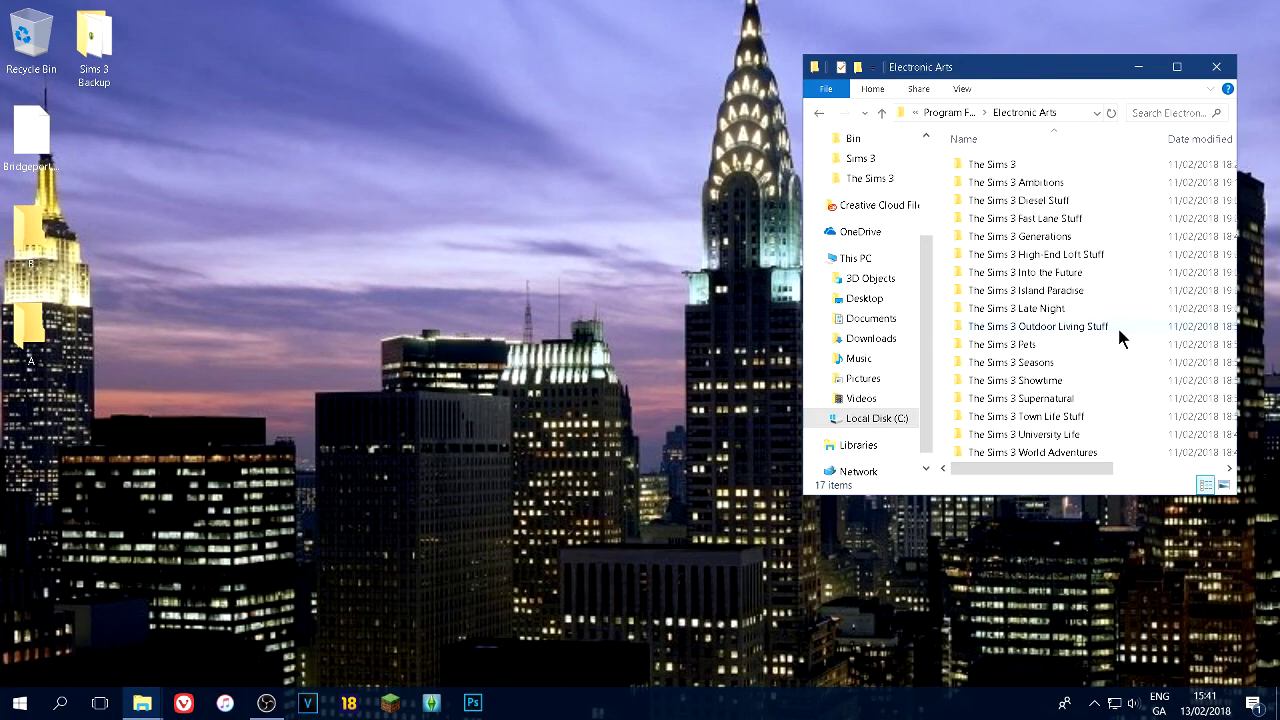
# Open the Bin folder inside The Sims 3's Game folder, then close the folder window.
pyautogui.doubleClick(1071, 168)
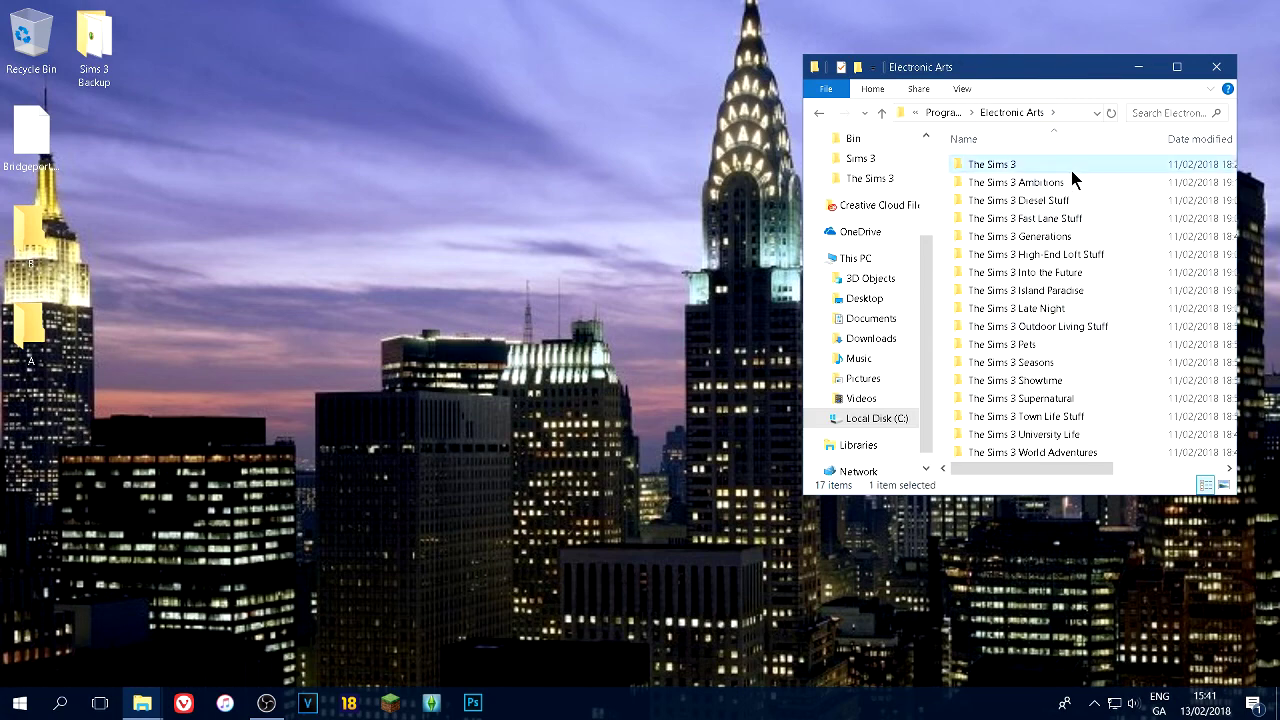
pyautogui.doubleClick(1070, 181)
pyautogui.doubleClick(1070, 172)
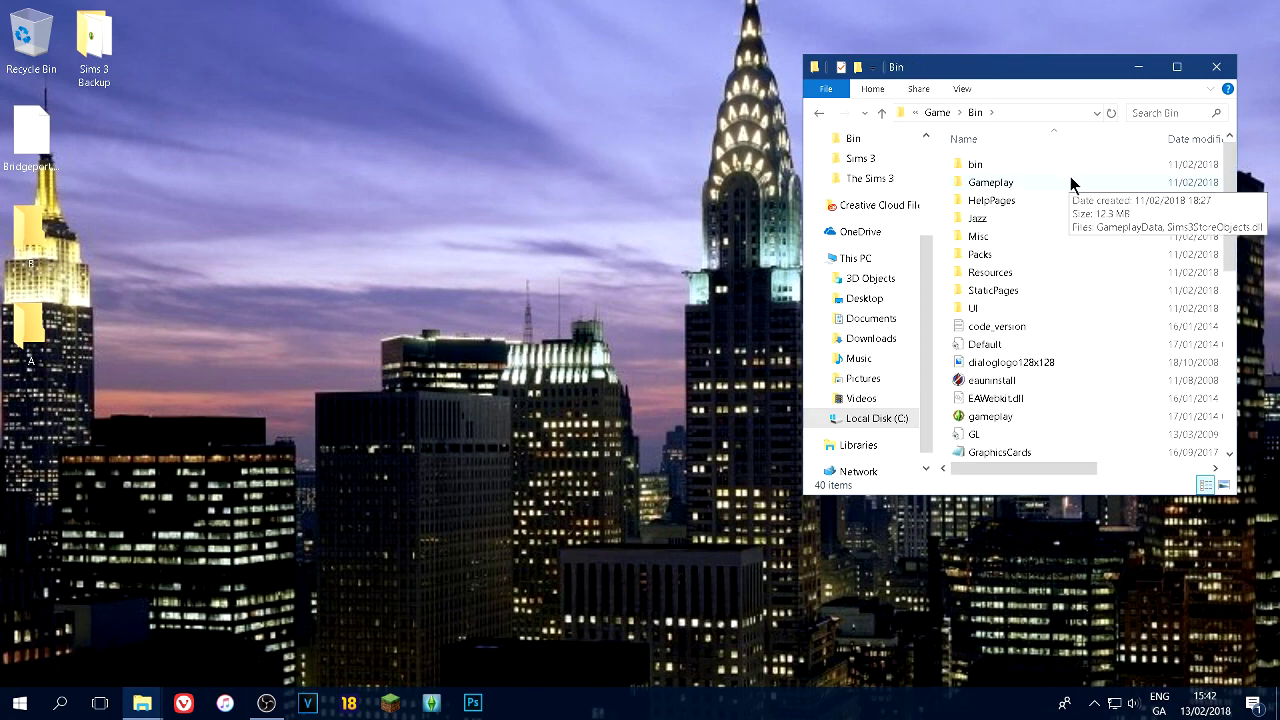
pyautogui.click(1214, 67)
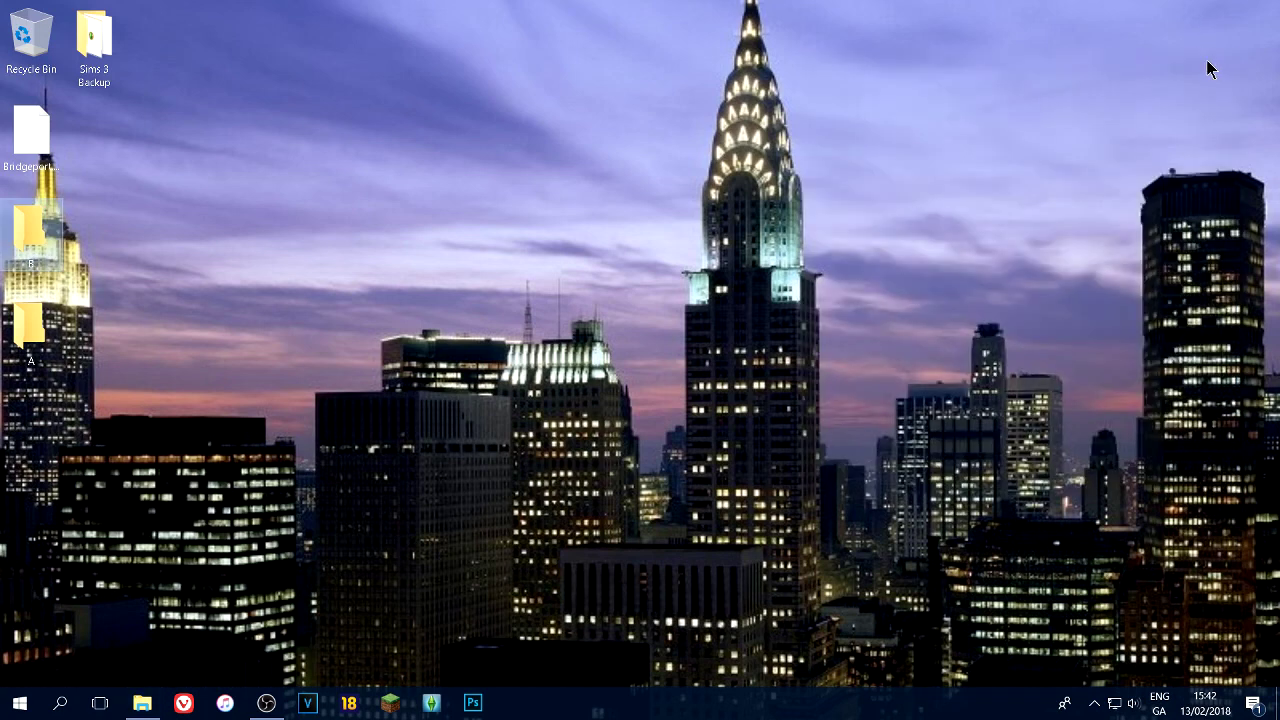